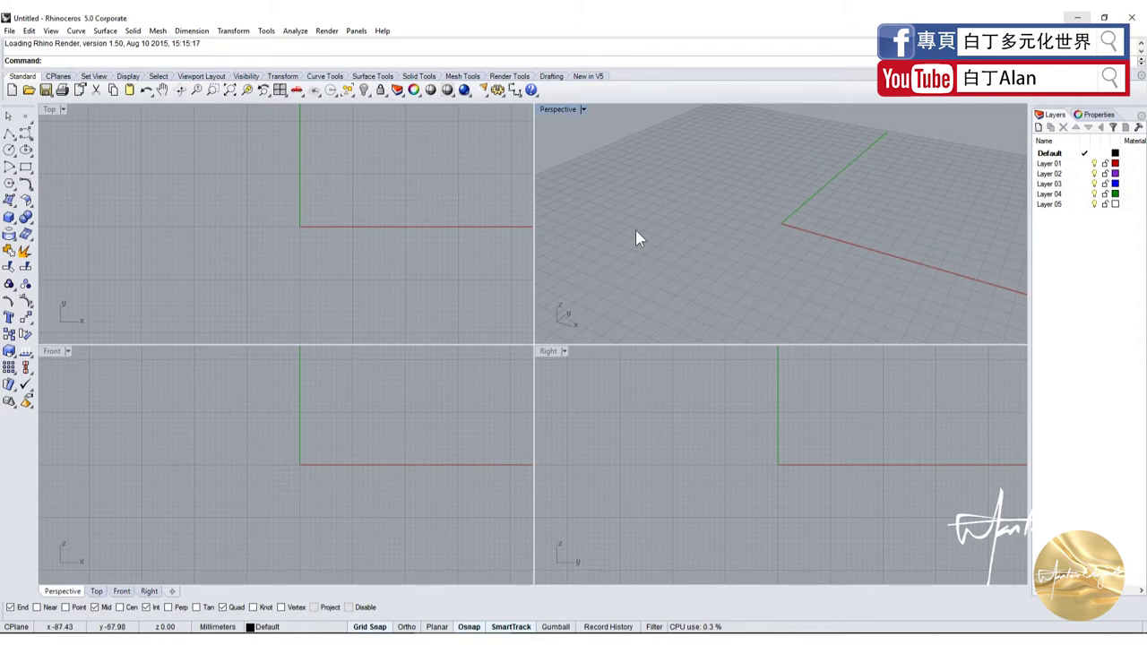
Create a 20 mm cube box solid with its base corner at the origin
{"action": "left_click", "coordinate": [9, 217]}
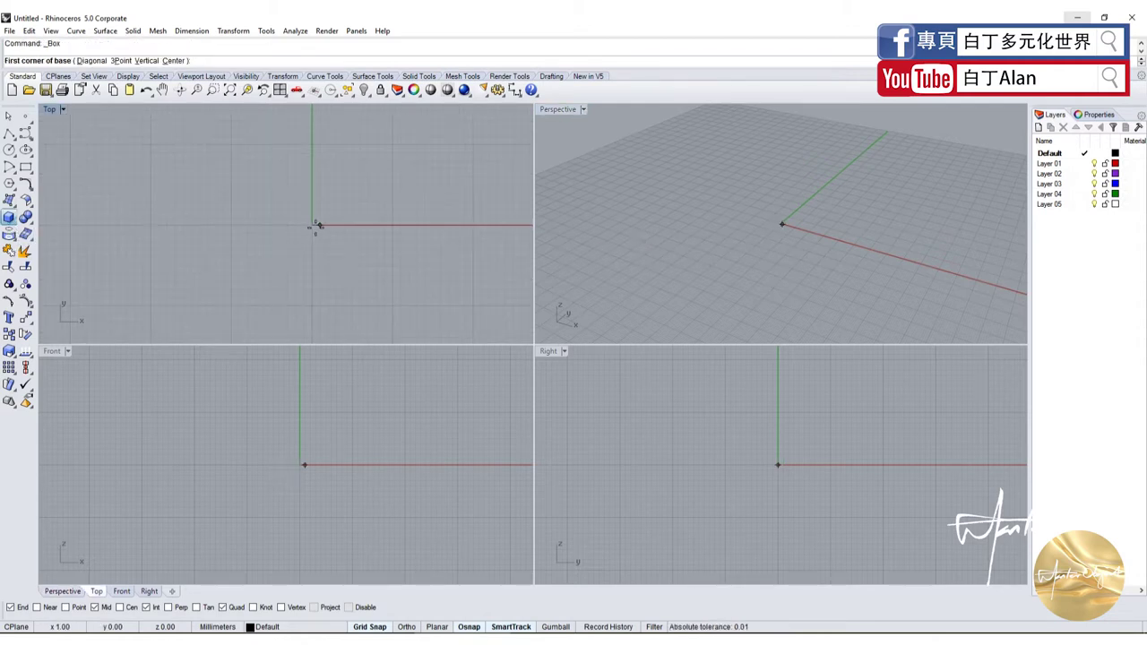
{"action": "left_click", "coordinate": [311, 224]}
{"action": "right_click_drag", "start_coordinate": [311, 225], "coordinate": [272, 266]}
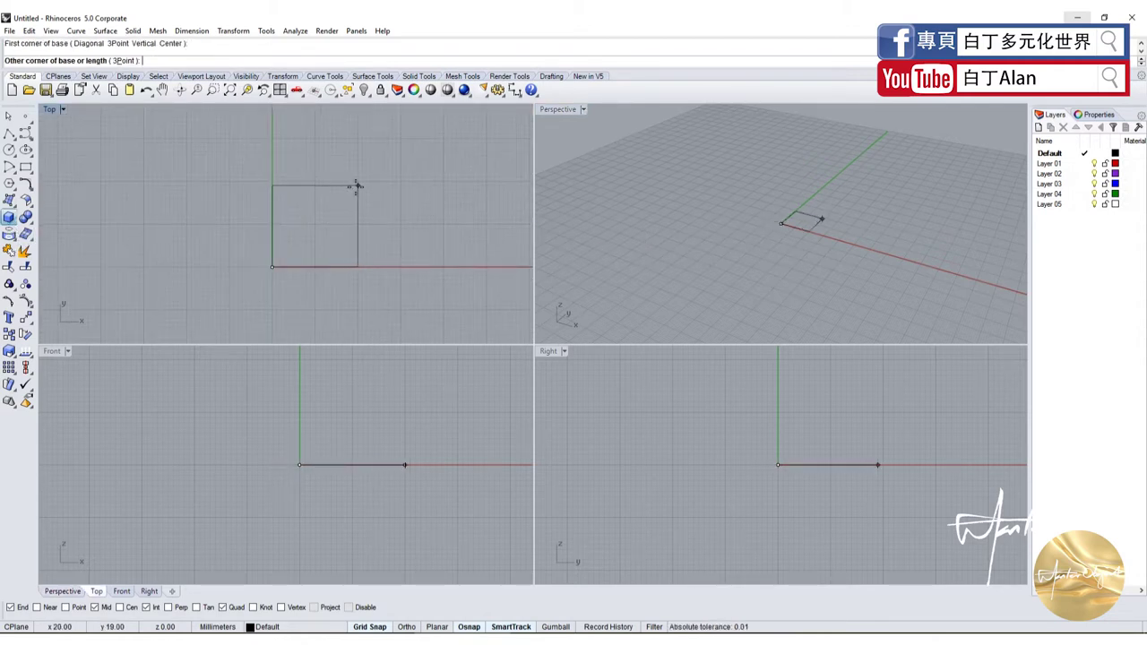
{"action": "left_click", "coordinate": [357, 182]}
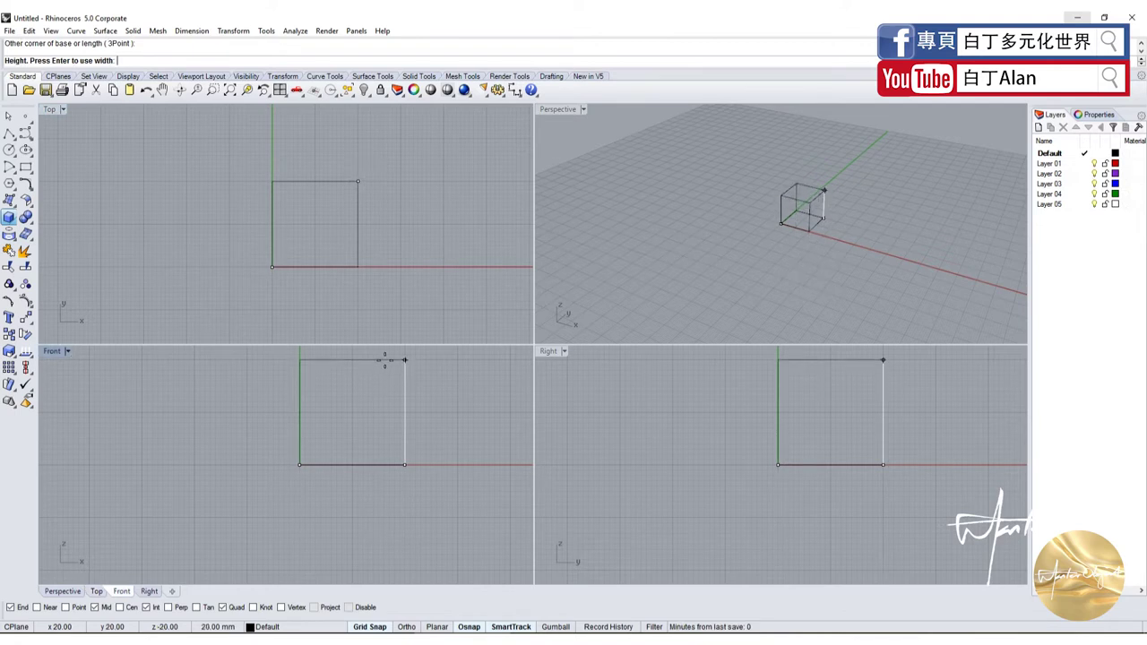
{"action": "left_click", "coordinate": [383, 361]}
Set the Perspective viewport to Shaded display and zoom in on the cube
{"action": "left_click", "coordinate": [621, 293]}
{"action": "left_click", "coordinate": [582, 110]}
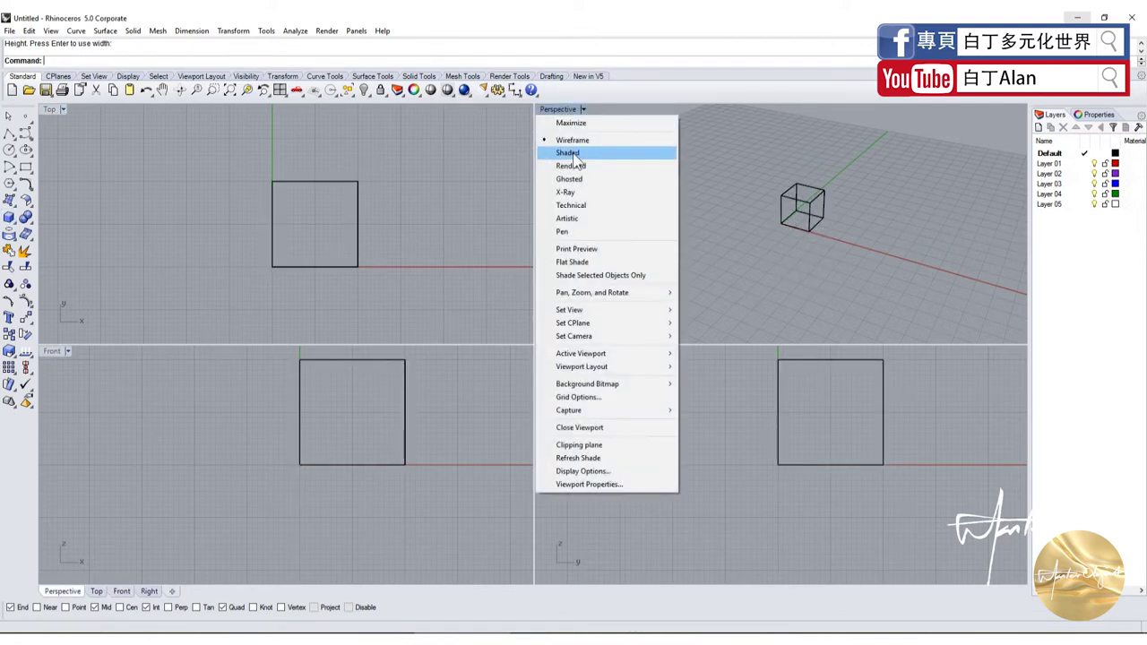
{"action": "left_click", "coordinate": [573, 154]}
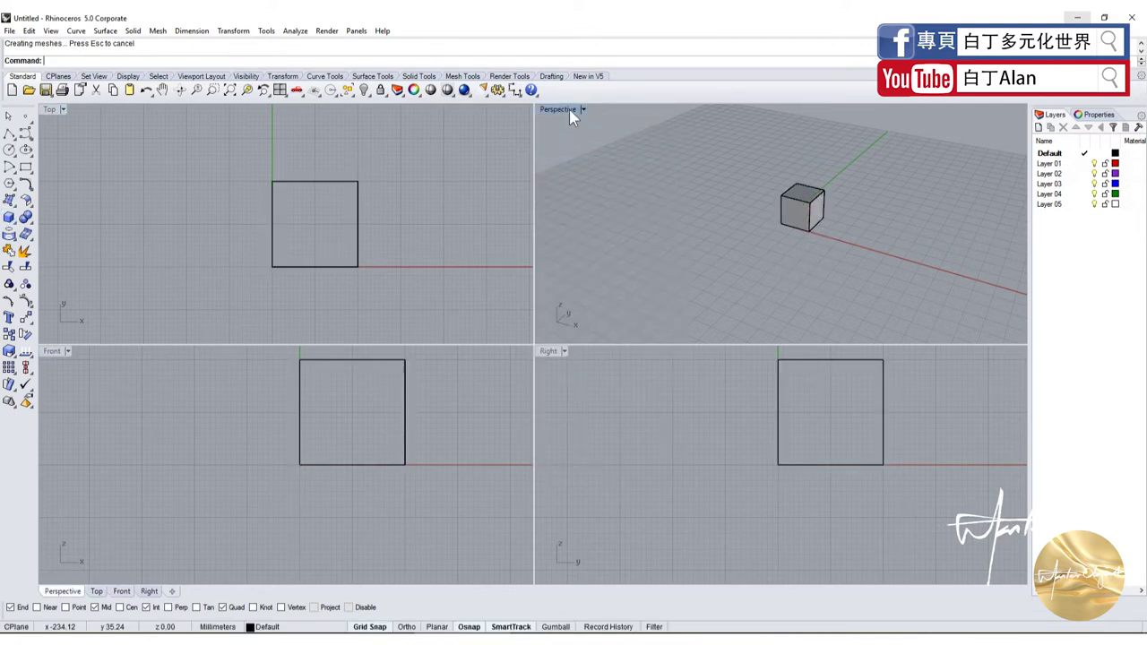
{"action": "scroll", "coordinate": [859, 195], "scroll_direction": "up", "scroll_amount": 3}
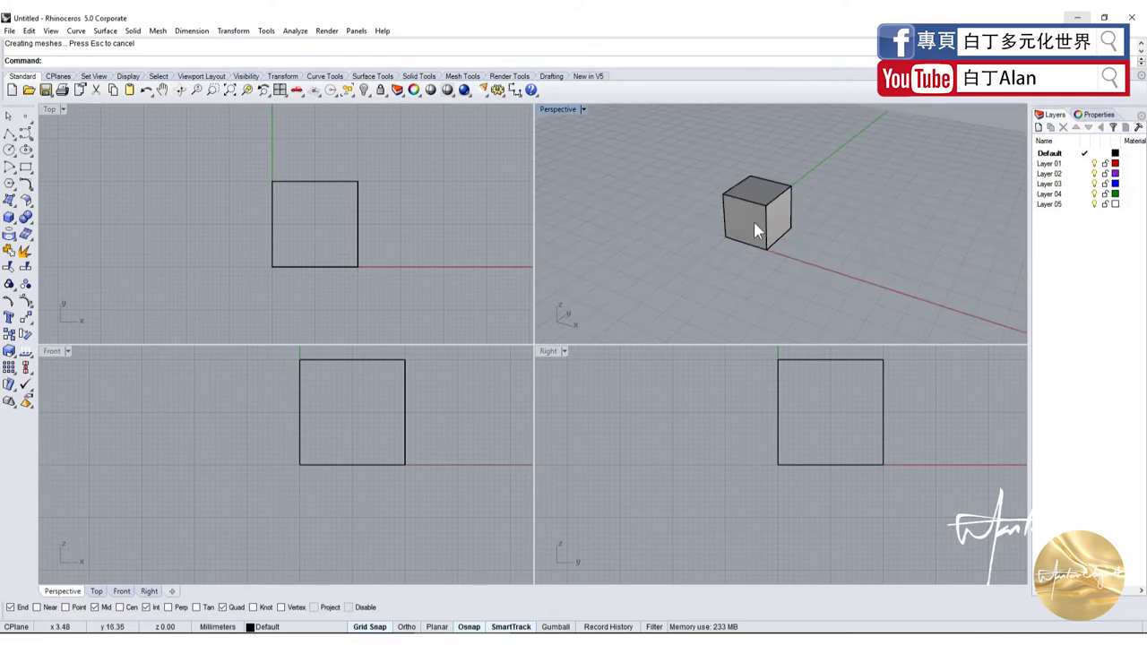
{"action": "scroll", "coordinate": [755, 230], "scroll_direction": "up", "scroll_amount": 2}
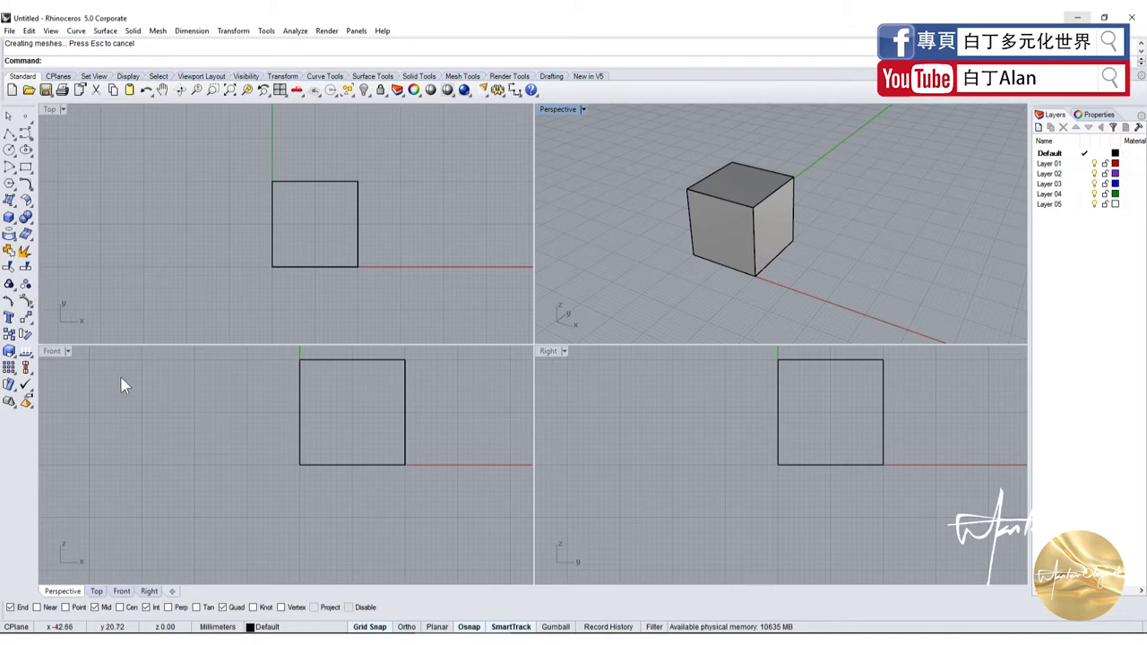
{"action": "left_click", "coordinate": [32, 320]}
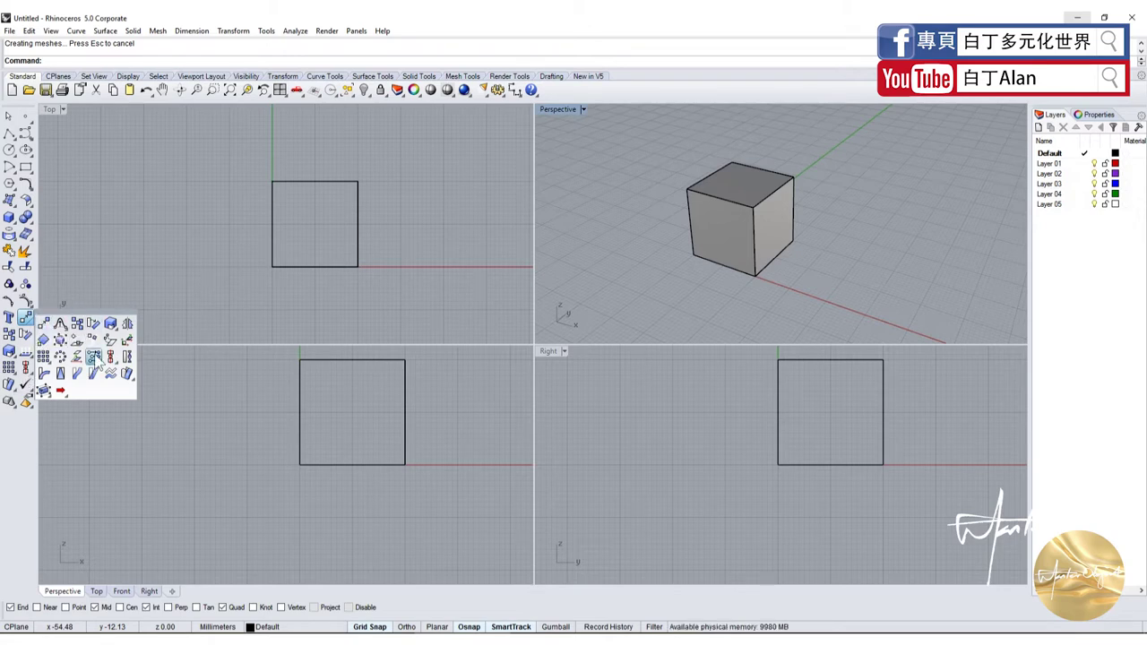
Move the cube from its top corner to a point further left, then drag it further
{"action": "left_click", "coordinate": [43, 324]}
{"action": "left_click", "coordinate": [730, 259]}
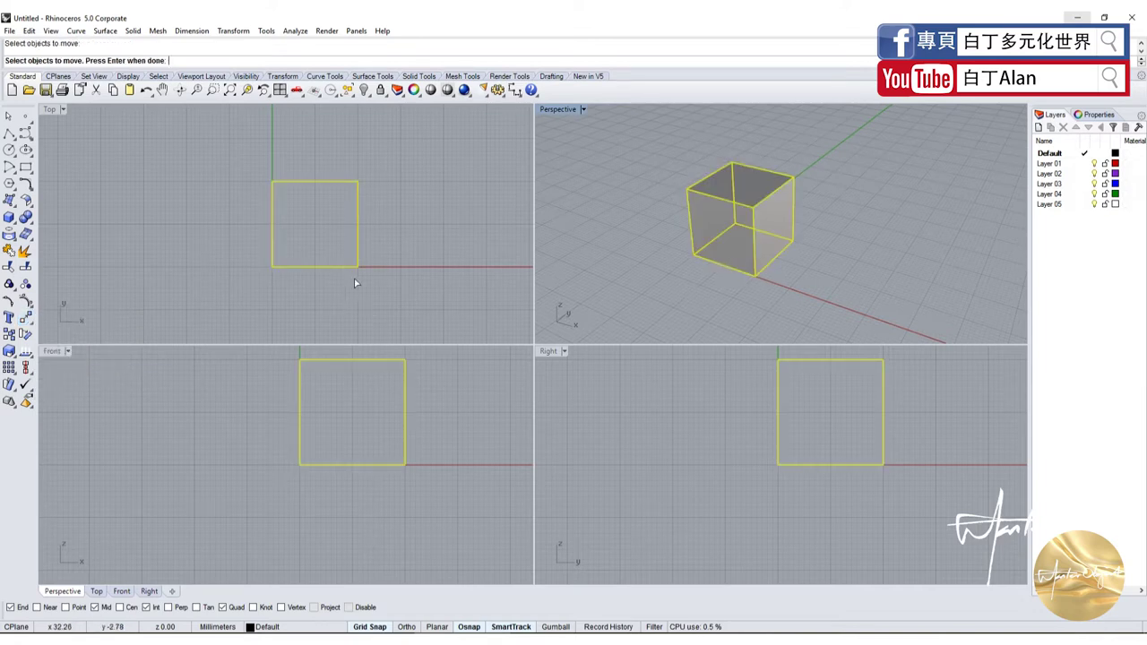
{"action": "key", "text": "Return"}
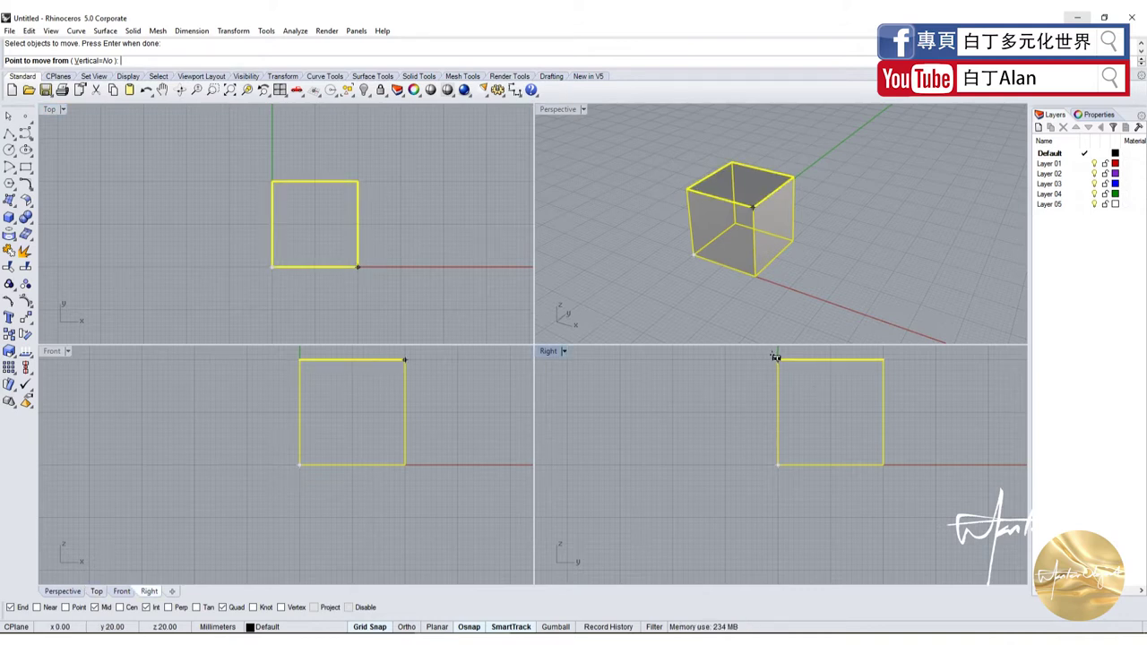
{"action": "left_click", "coordinate": [774, 357]}
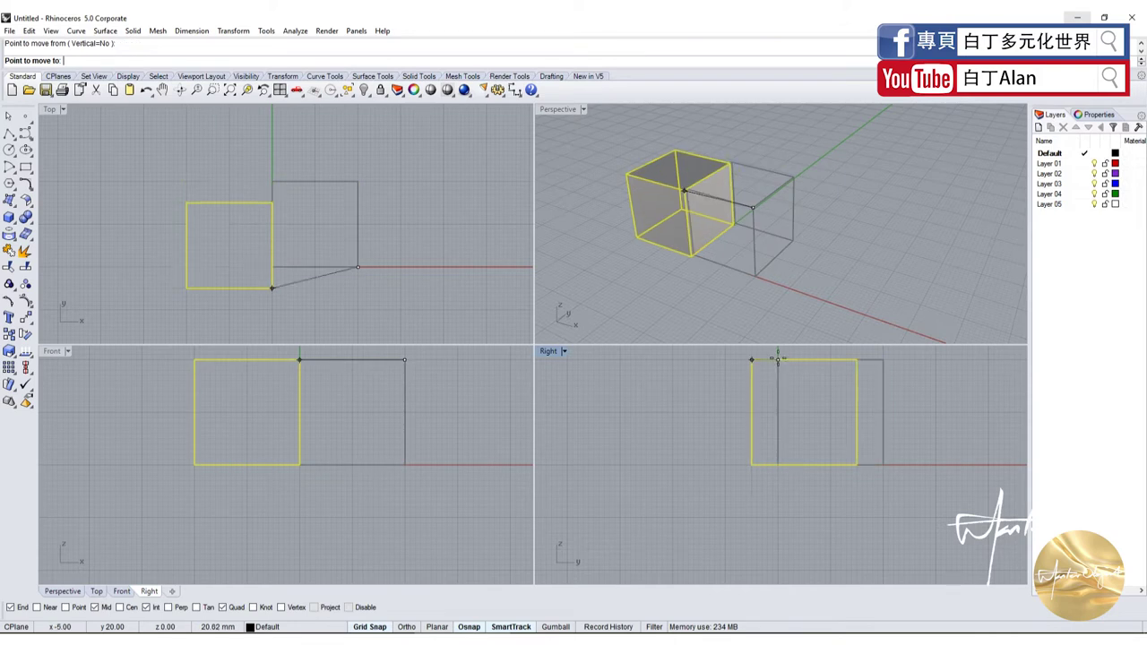
{"action": "left_click", "coordinate": [619, 359]}
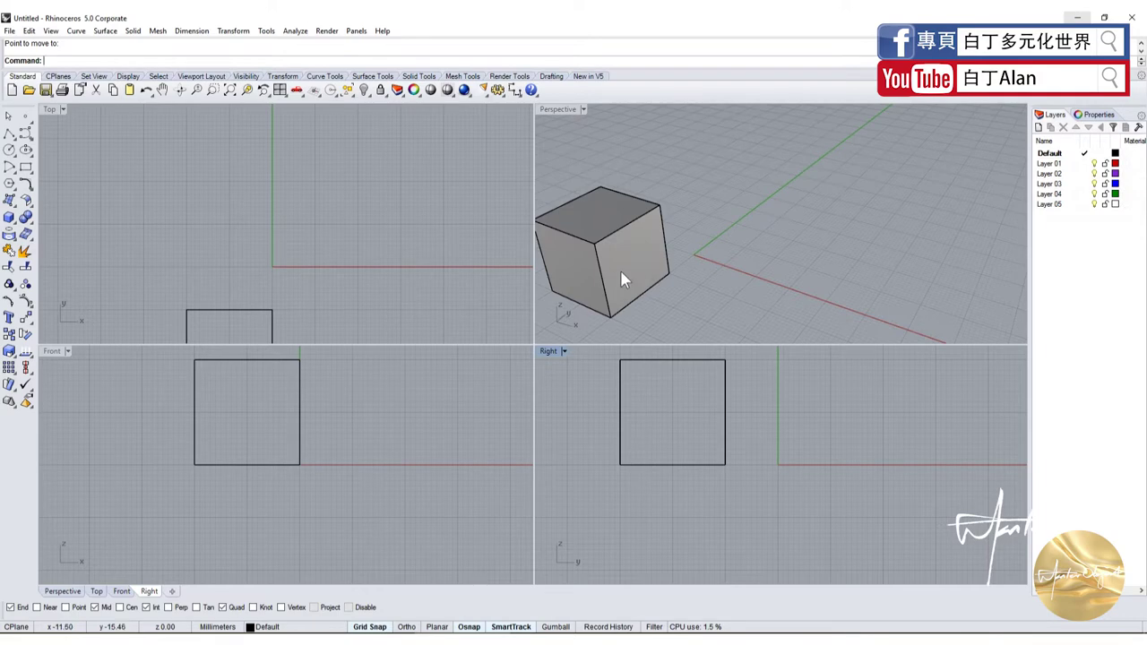
{"action": "mouse_move", "coordinate": [621, 271]}
{"action": "left_mouse_down"}
{"action": "mouse_move", "coordinate": [700, 212]}
{"action": "mouse_move", "coordinate": [687, 267]}
{"action": "mouse_move", "coordinate": [707, 293]}
{"action": "left_mouse_up"}
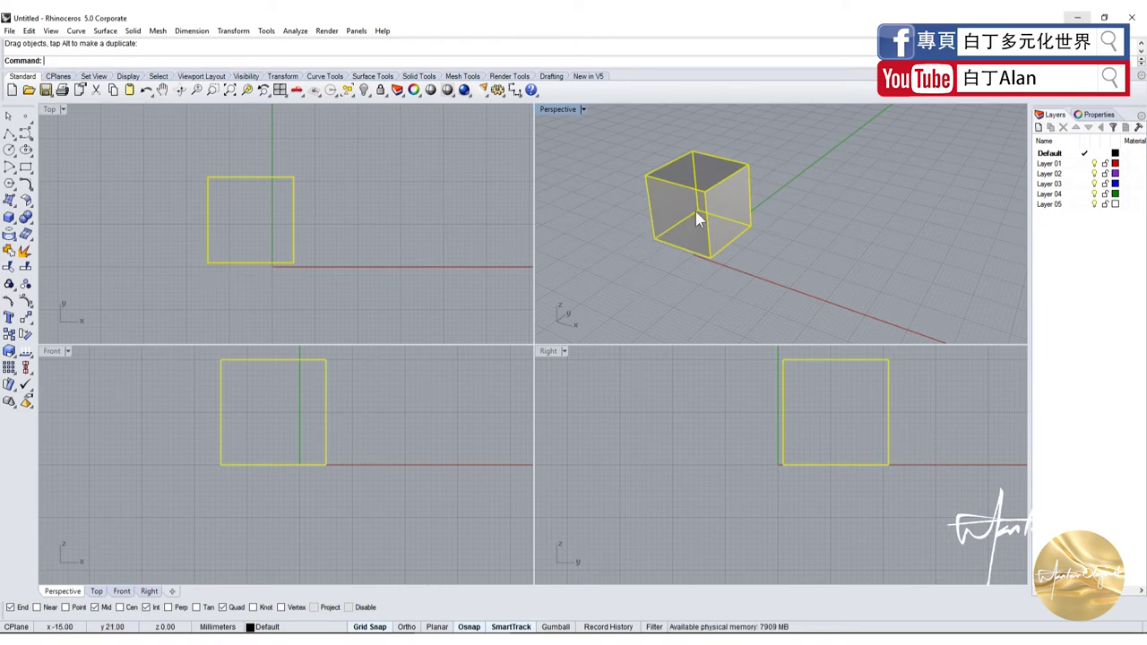
Shift the cube left, draw a sphere centred on the origin, and delete the cube
{"action": "left_click_drag", "start_coordinate": [696, 215], "coordinate": [652, 213]}
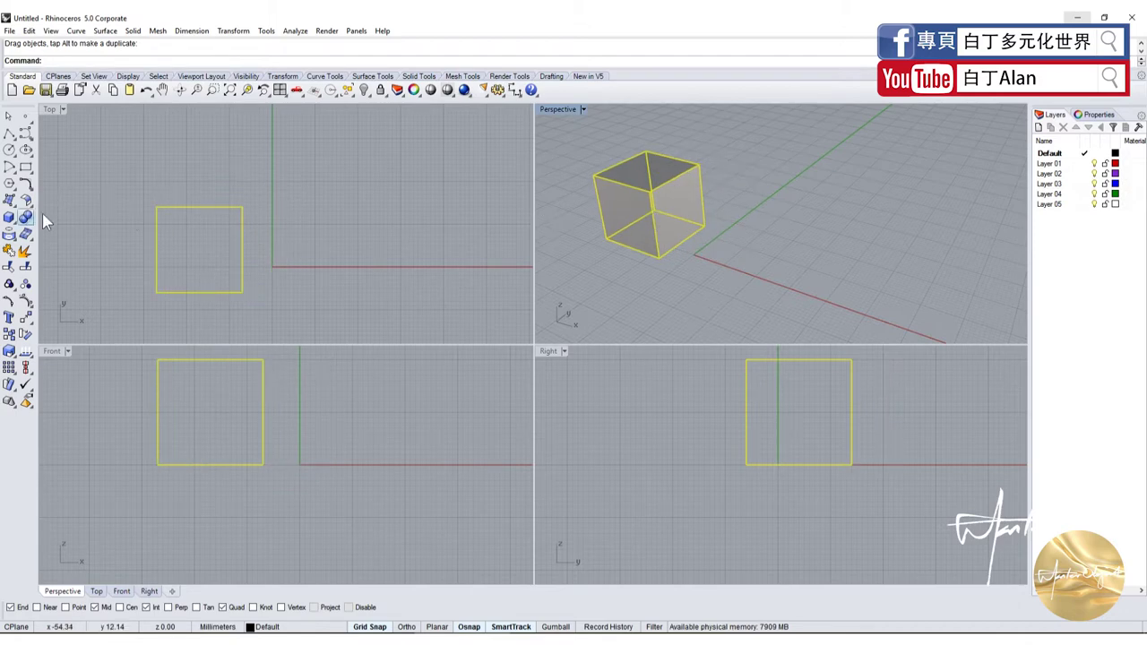
{"action": "left_click", "coordinate": [12, 220]}
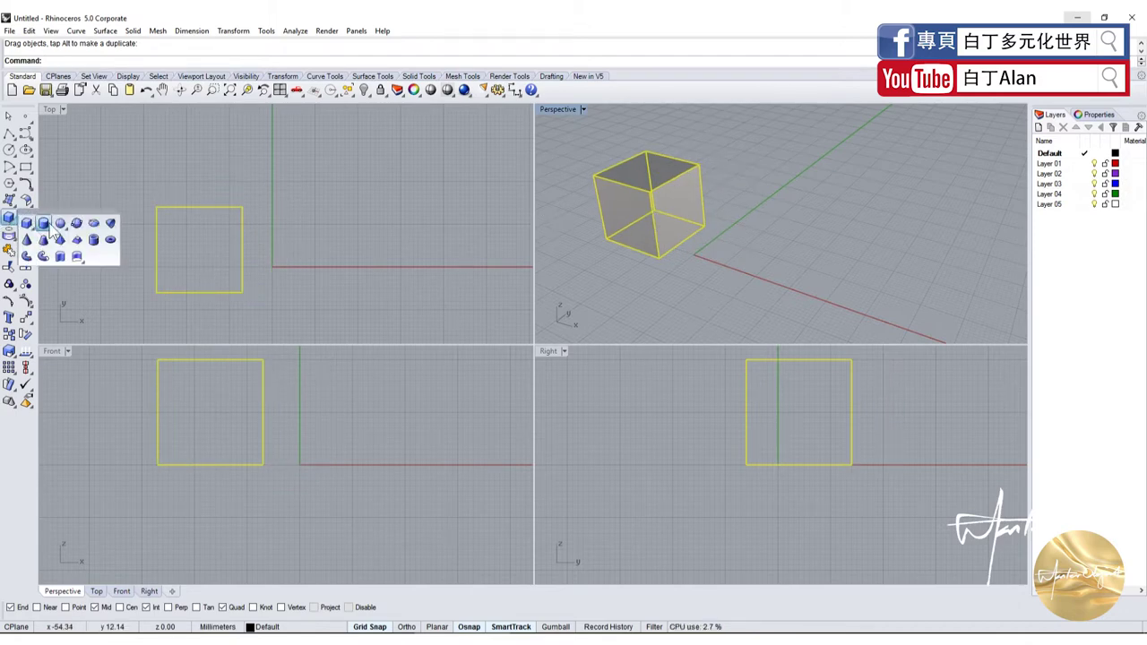
{"action": "left_click", "coordinate": [60, 224]}
{"action": "left_click", "coordinate": [273, 266]}
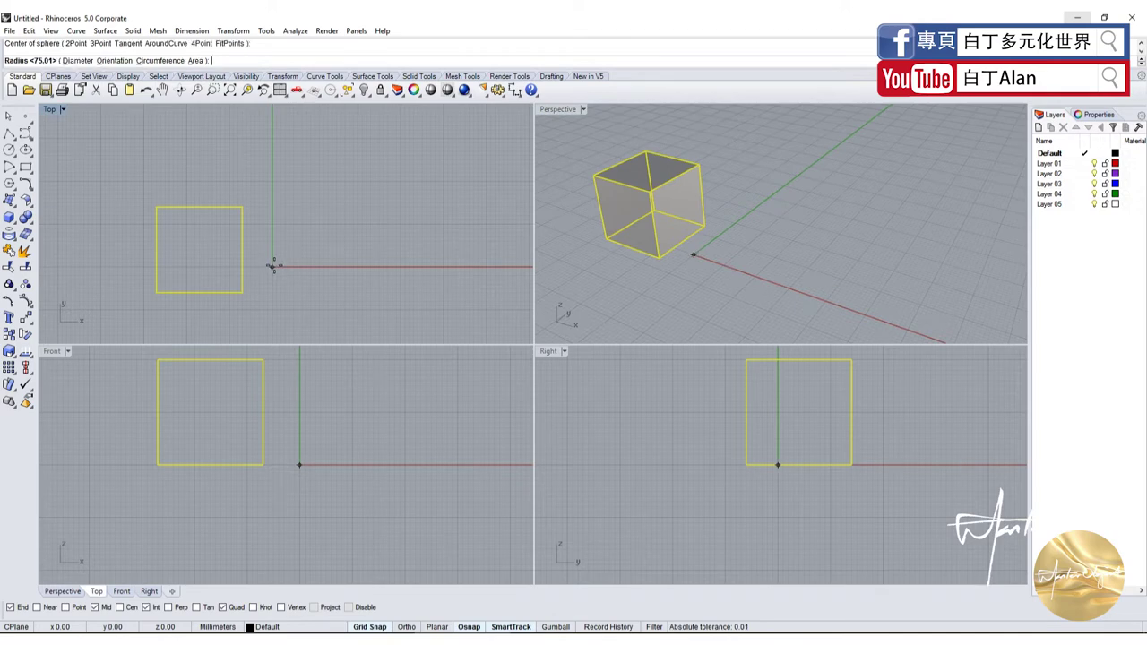
{"action": "left_click", "coordinate": [201, 269]}
{"action": "key", "text": "Delete"}
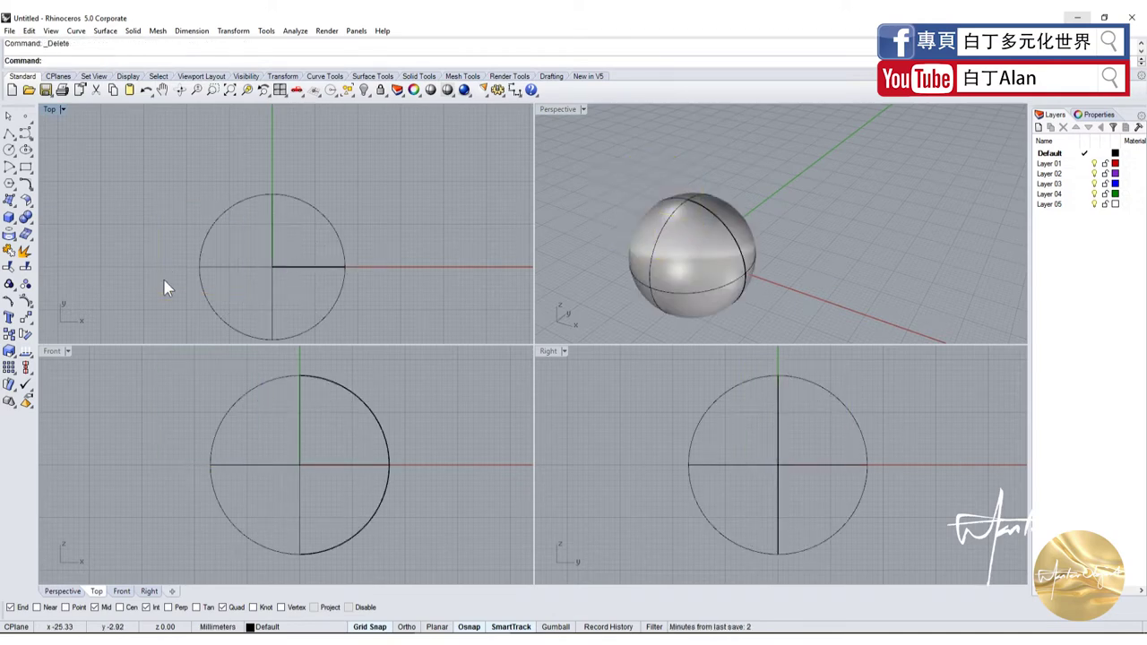
{"action": "double_click", "coordinate": [557, 110]}
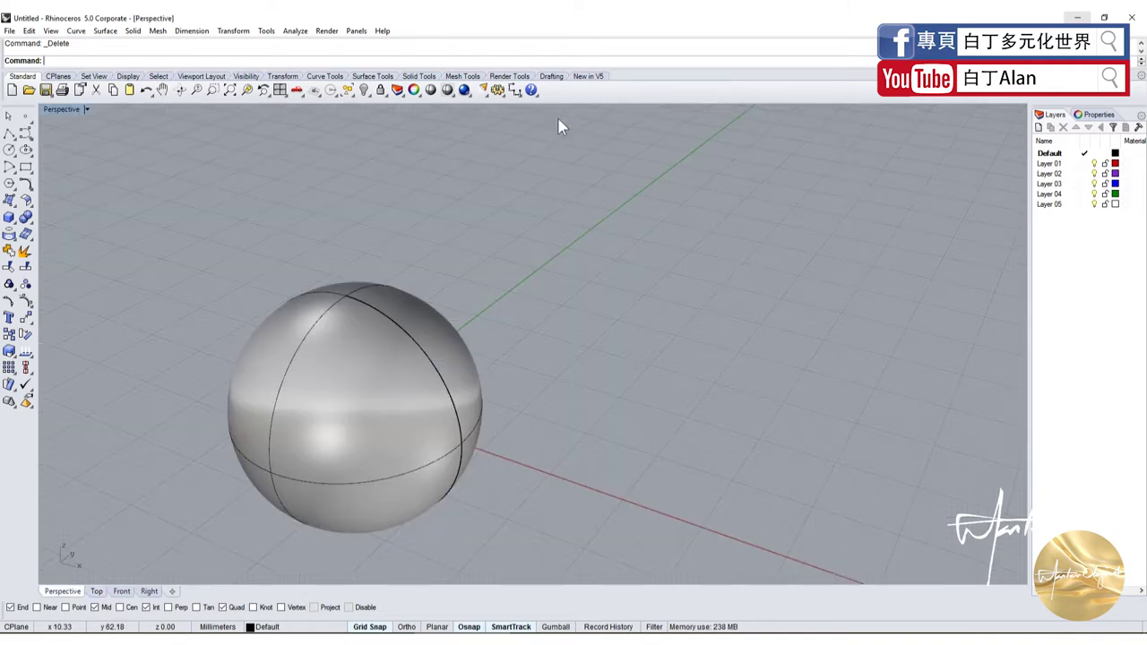
{"action": "scroll", "coordinate": [588, 342], "scroll_direction": "up", "scroll_amount": 5}
{"action": "right_click_drag", "start_coordinate": [484, 334], "coordinate": [443, 258]}
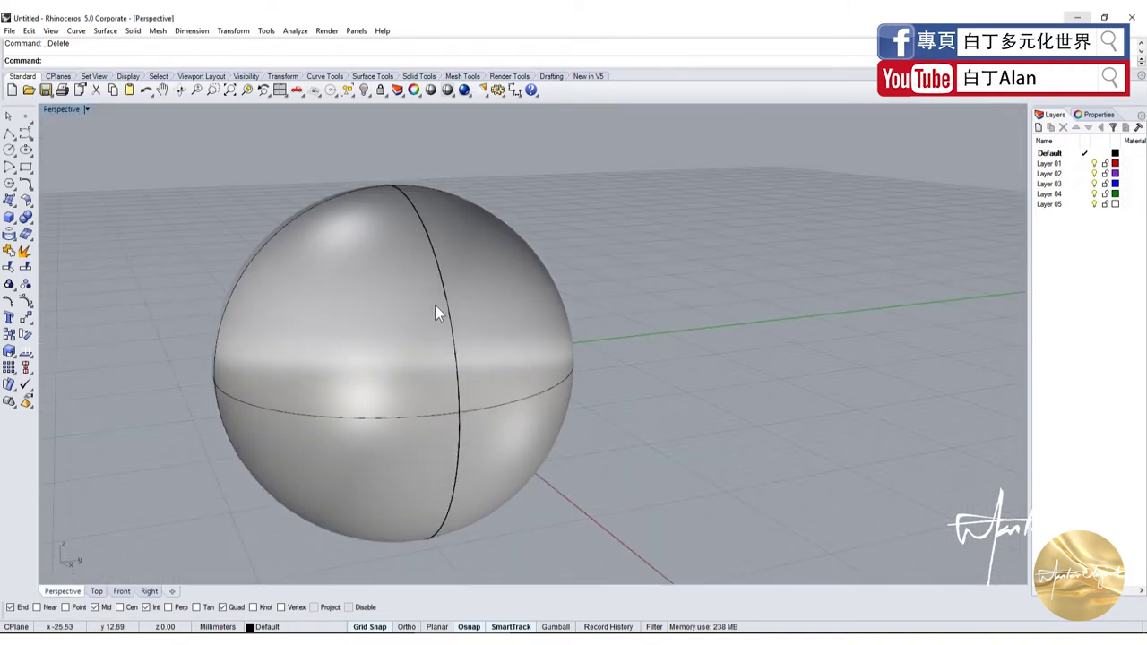
{"action": "scroll", "coordinate": [434, 309], "scroll_direction": "down", "scroll_amount": 3}
{"action": "right_click_drag", "start_coordinate": [434, 309], "coordinate": [451, 305]}
{"action": "scroll", "coordinate": [399, 253], "scroll_direction": "up", "scroll_amount": 3}
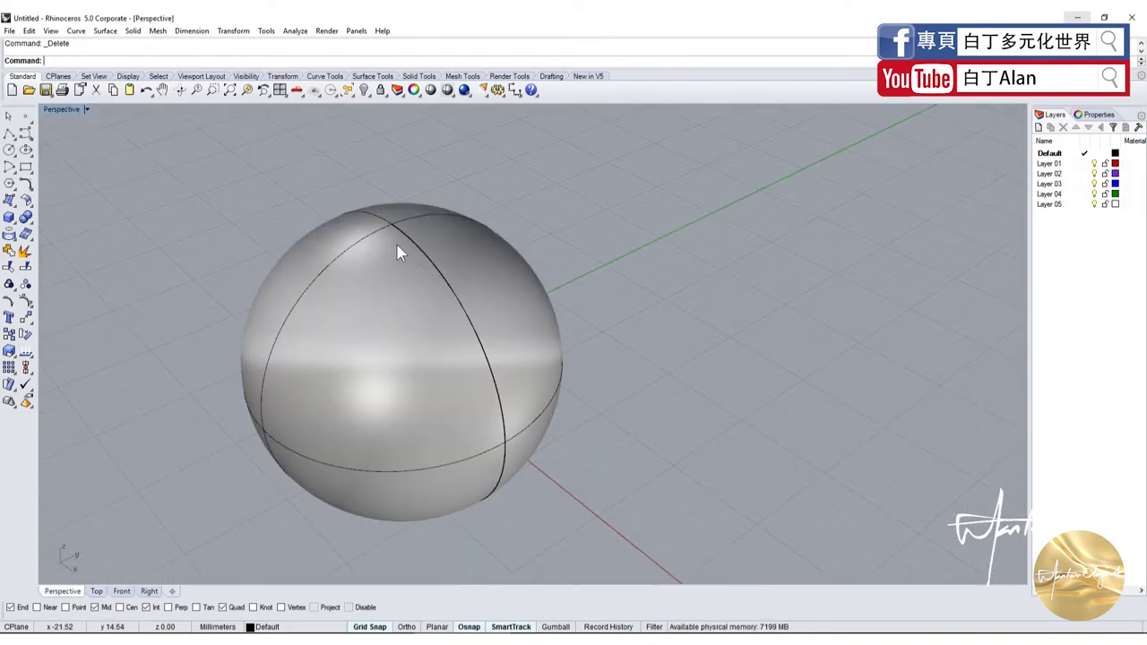
{"action": "right_click_drag", "start_coordinate": [482, 484], "coordinate": [512, 436]}
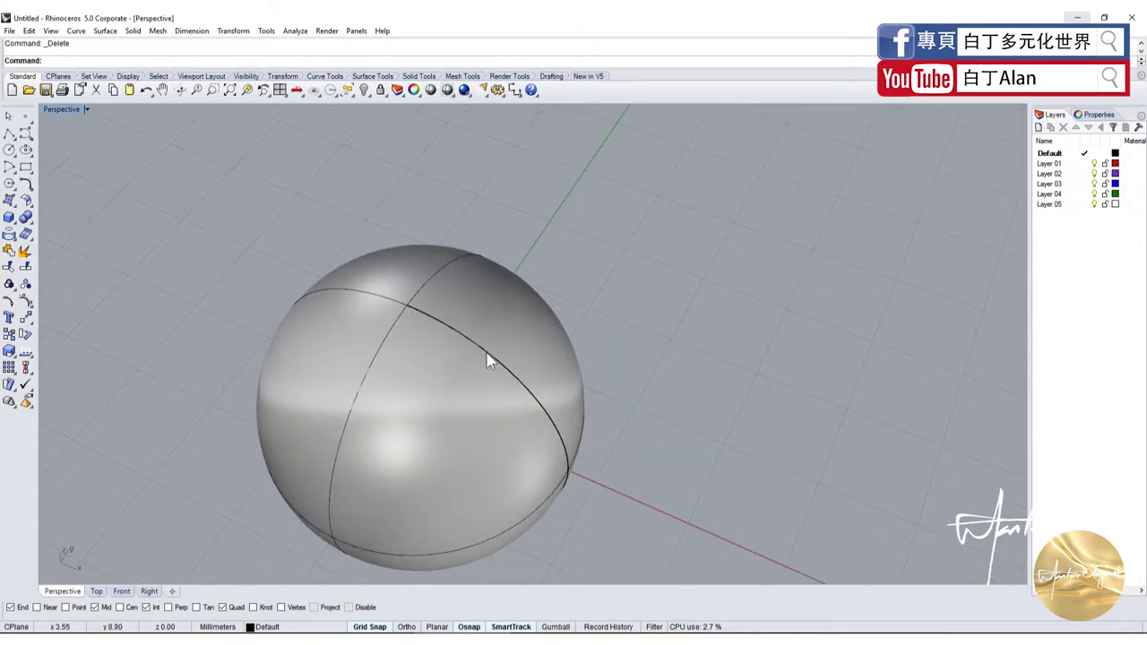
{"action": "mouse_move", "coordinate": [560, 418]}
{"action": "right_mouse_down"}
{"action": "mouse_move", "coordinate": [497, 349]}
{"action": "mouse_move", "coordinate": [456, 192]}
{"action": "mouse_move", "coordinate": [449, 282]}
{"action": "right_mouse_up"}
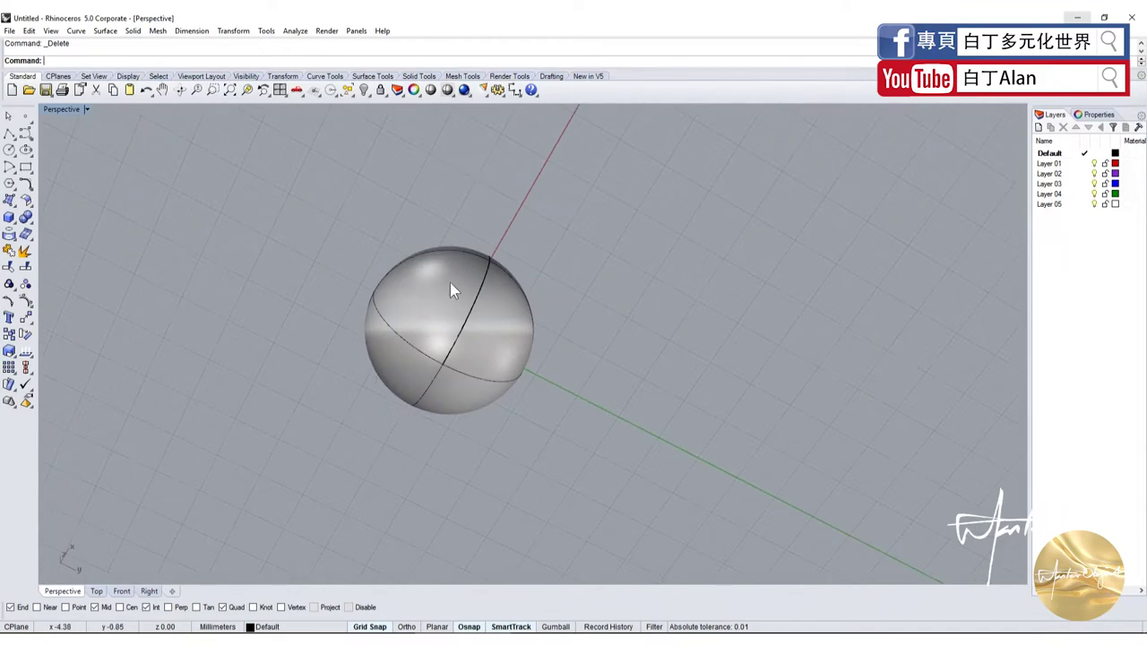
{"action": "scroll", "coordinate": [437, 377], "scroll_direction": "up", "scroll_amount": 3}
{"action": "scroll", "coordinate": [555, 300], "scroll_direction": "down", "scroll_amount": 3}
{"action": "right_click_drag", "start_coordinate": [556, 298], "coordinate": [643, 484]}
{"action": "scroll", "coordinate": [581, 320], "scroll_direction": "up", "scroll_amount": 3}
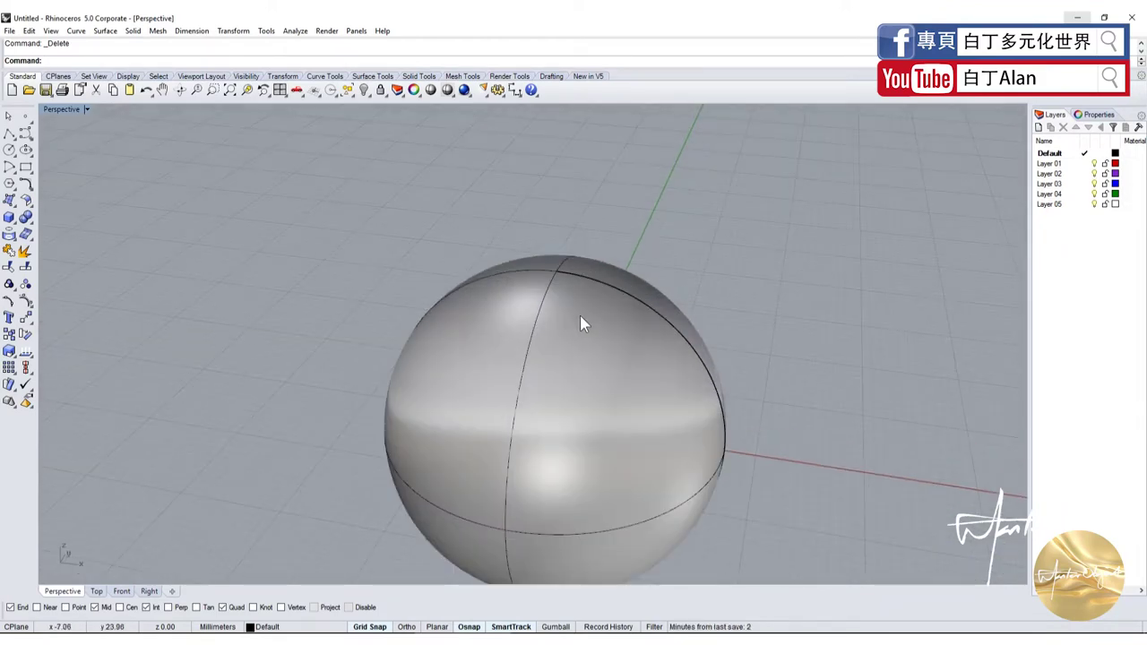
Restore the four-view layout from the maximized Perspective view
{"action": "left_click", "coordinate": [10, 134]}
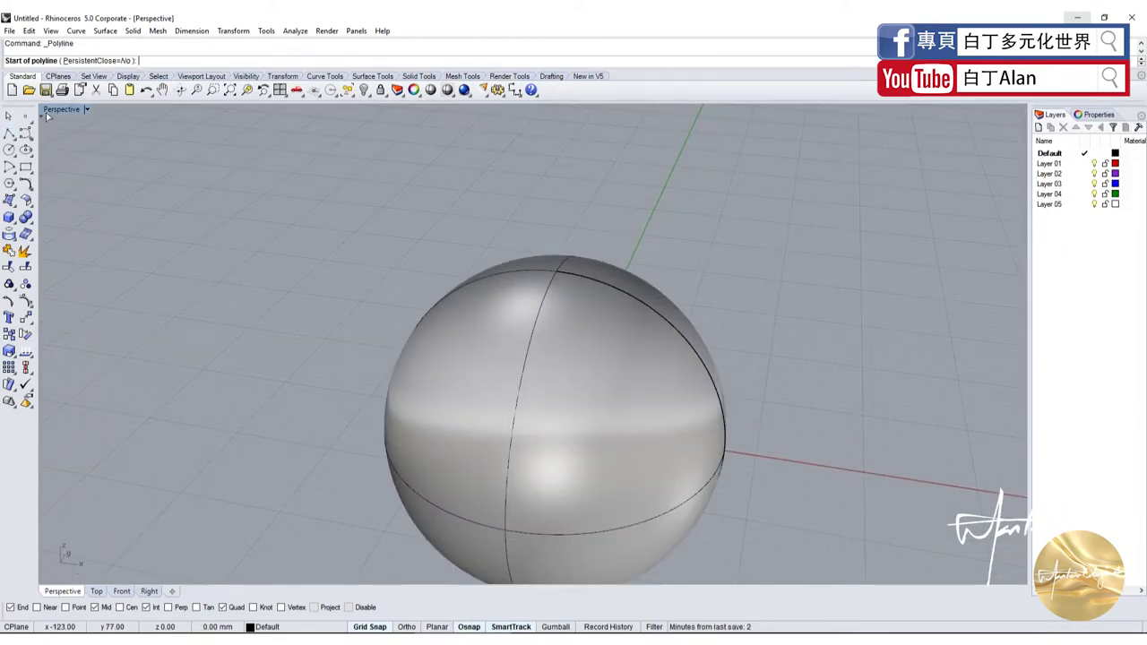
{"action": "double_click", "coordinate": [64, 112]}
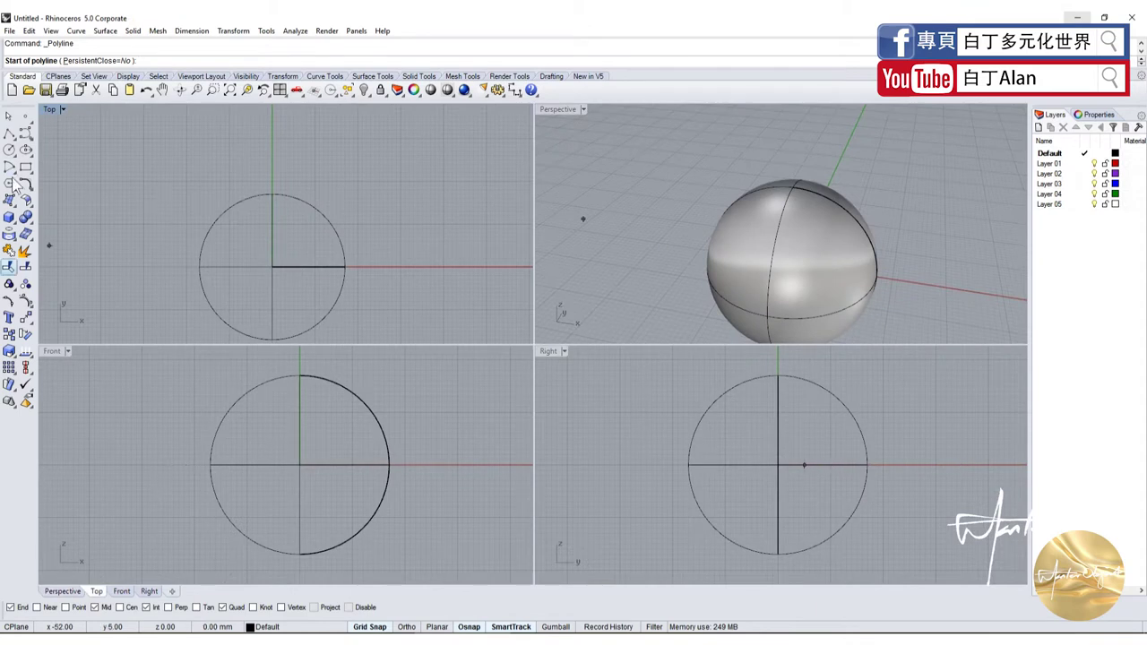
{"action": "left_click", "coordinate": [22, 315]}
{"action": "key", "text": "Escape"}
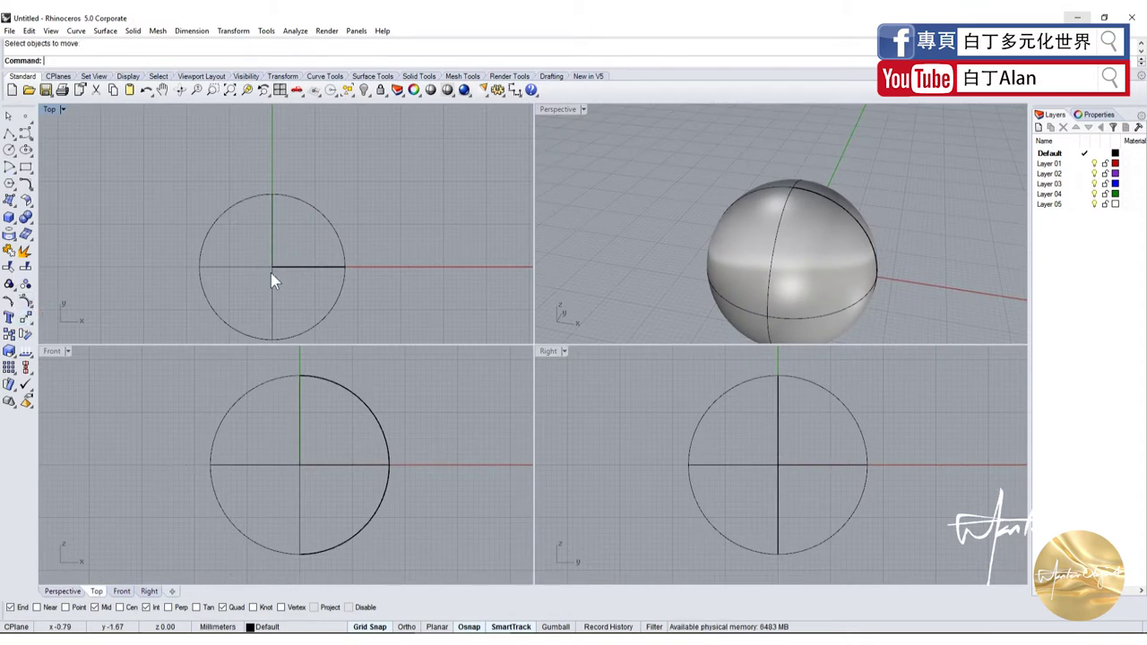
Start moving the sphere from its centre, then cancel so it stays at the origin
{"action": "left_click", "coordinate": [21, 317]}
{"action": "key", "text": "Escape"}
{"action": "left_click", "coordinate": [236, 266]}
{"action": "key", "text": "Return"}
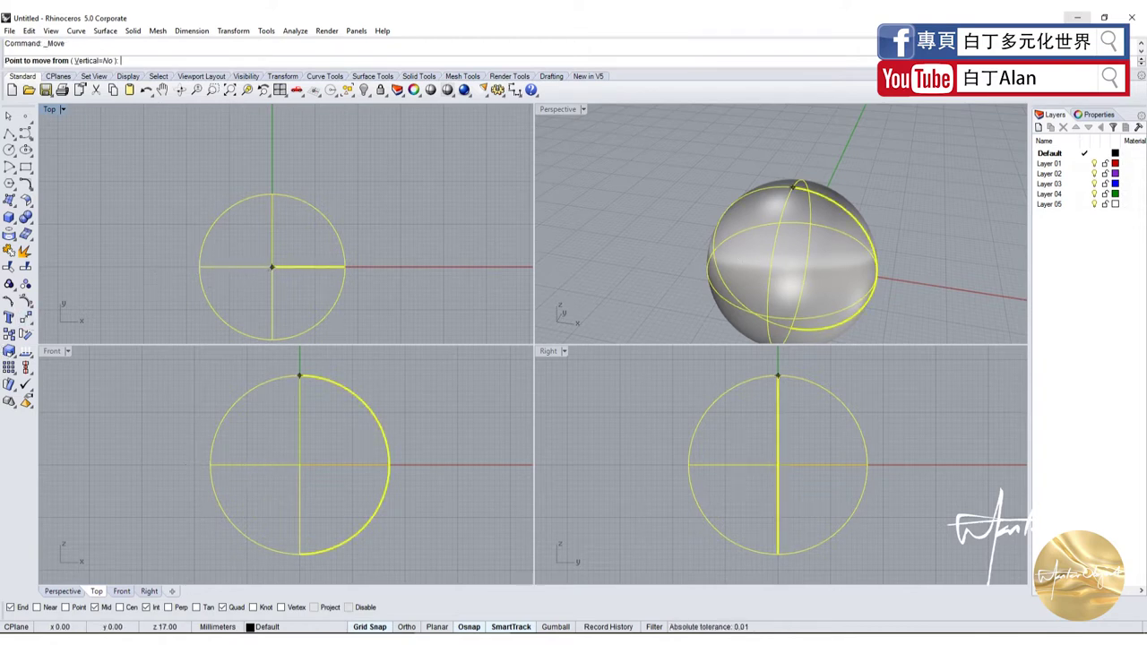
{"action": "left_click", "coordinate": [272, 267]}
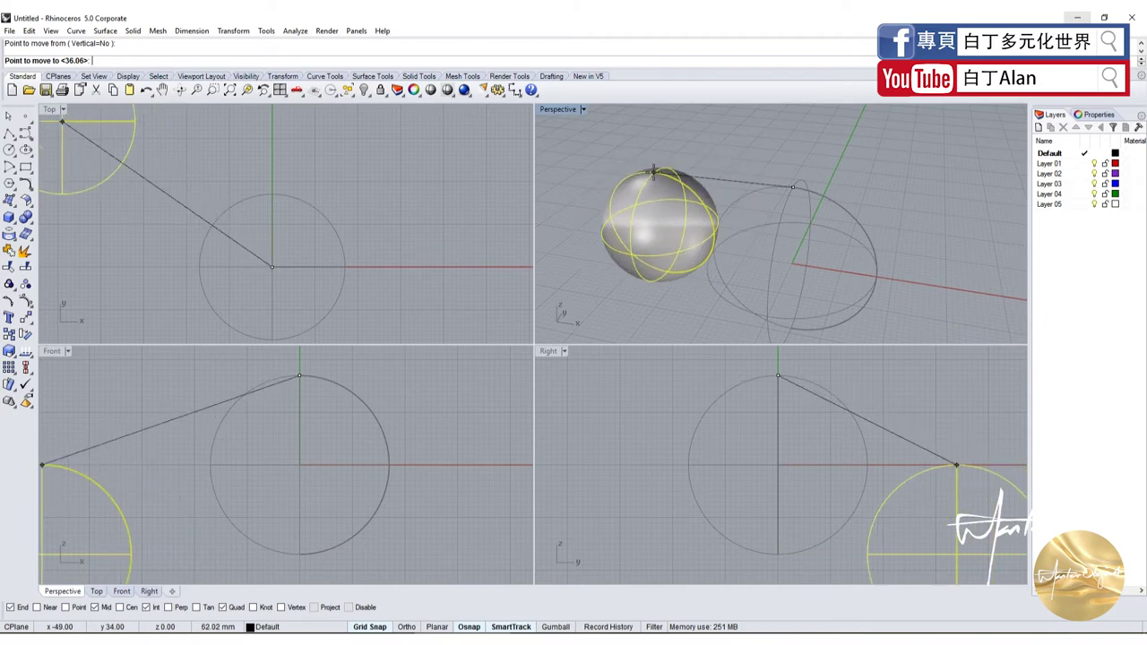
{"action": "key", "text": "Escape"}
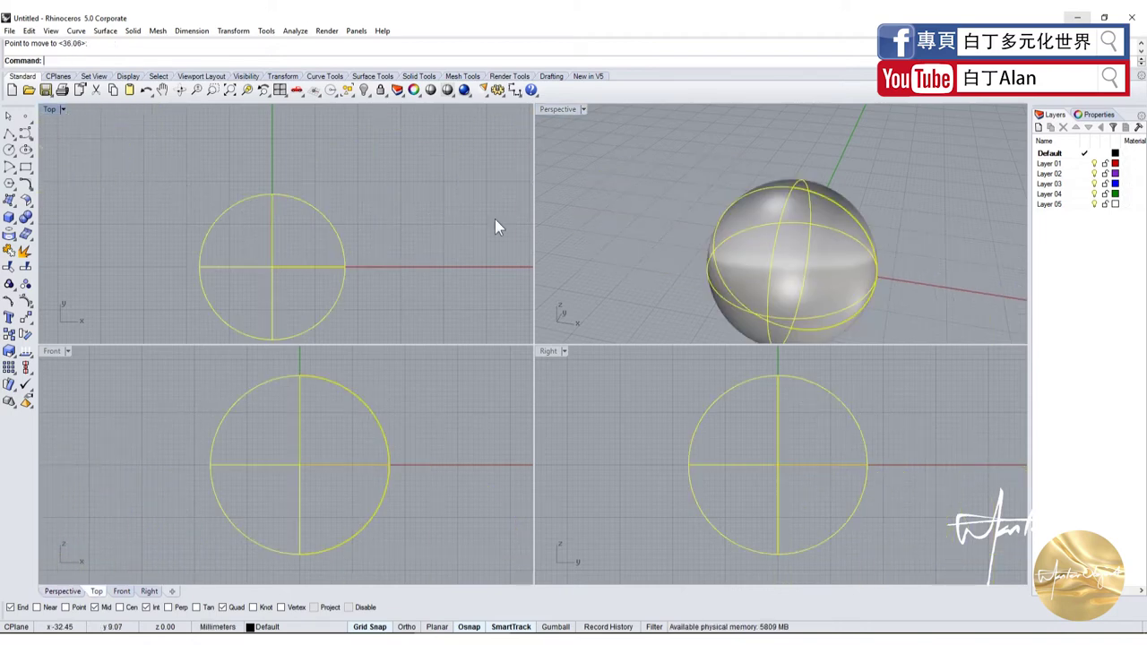
{"action": "key", "text": "Escape"}
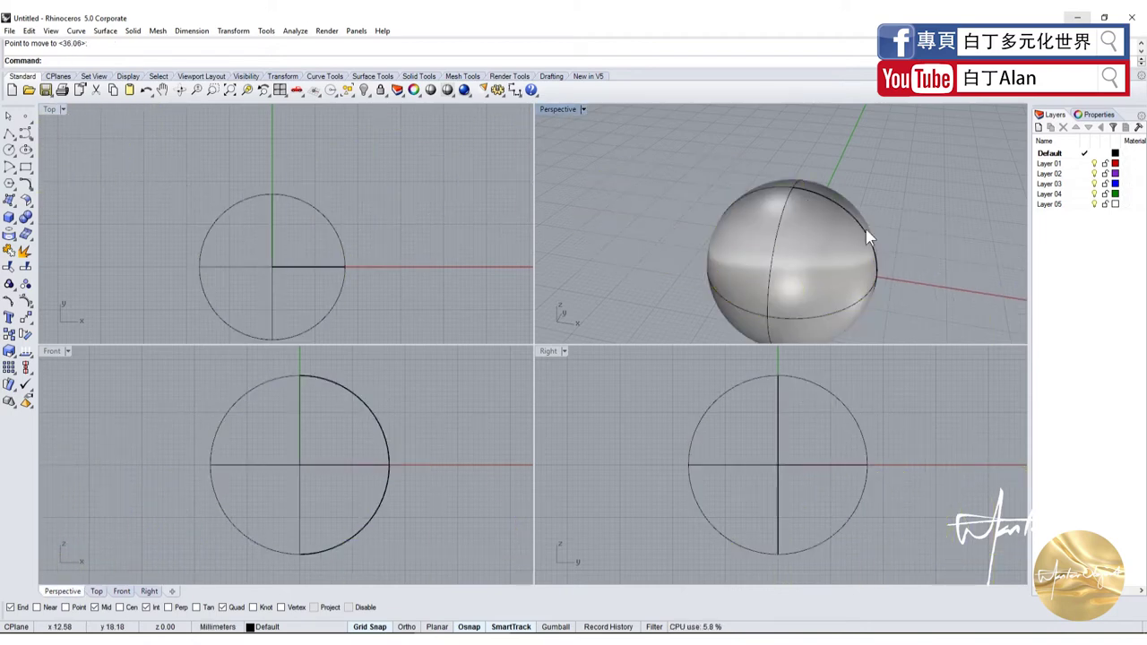
Orbit around the sphere in a maximized Perspective view, then return to four views for a polyline
{"action": "double_click", "coordinate": [556, 111]}
{"action": "scroll", "coordinate": [549, 461], "scroll_direction": "up", "scroll_amount": 2}
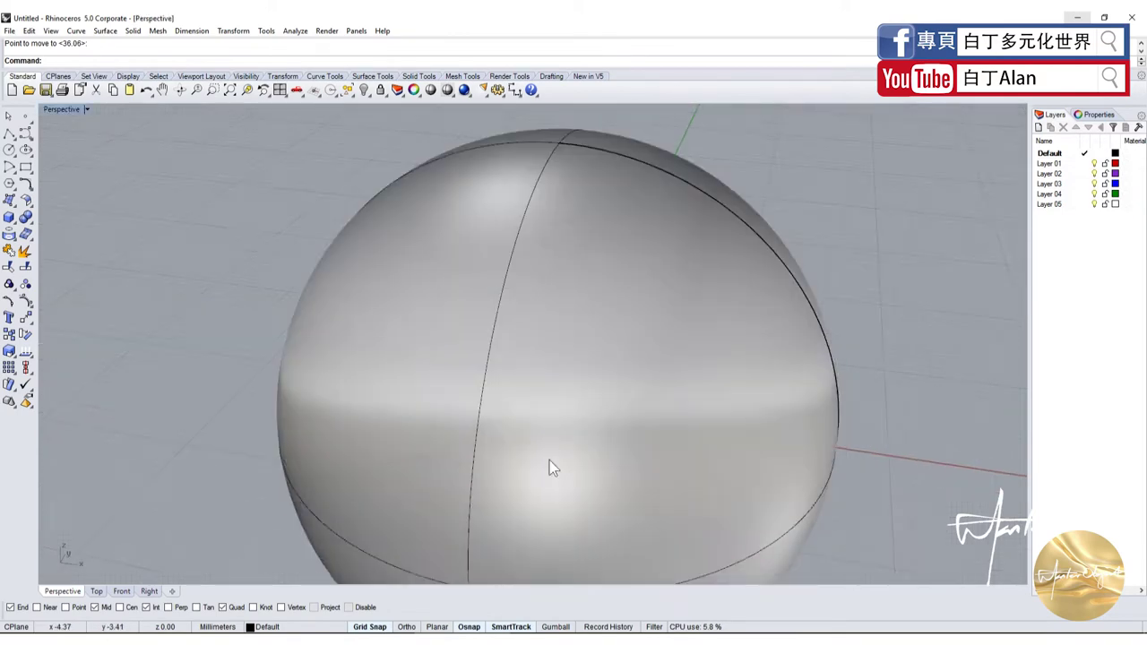
{"action": "scroll", "coordinate": [461, 426], "scroll_direction": "down", "scroll_amount": 3}
{"action": "right_click_drag", "start_coordinate": [612, 415], "coordinate": [442, 343]}
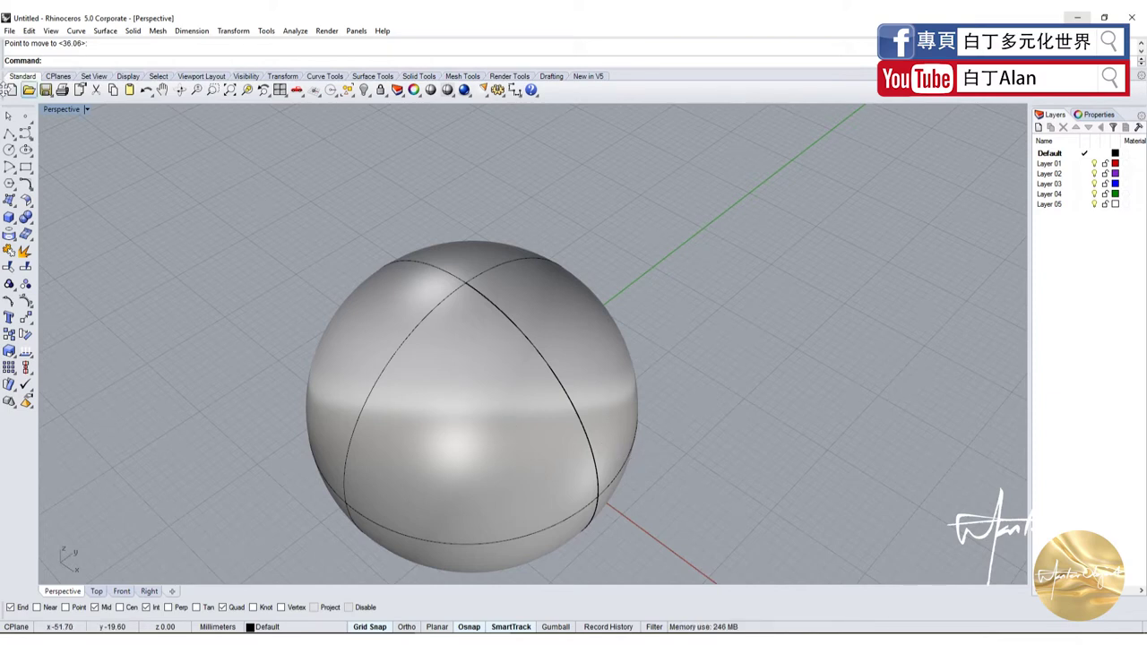
{"action": "double_click", "coordinate": [54, 111]}
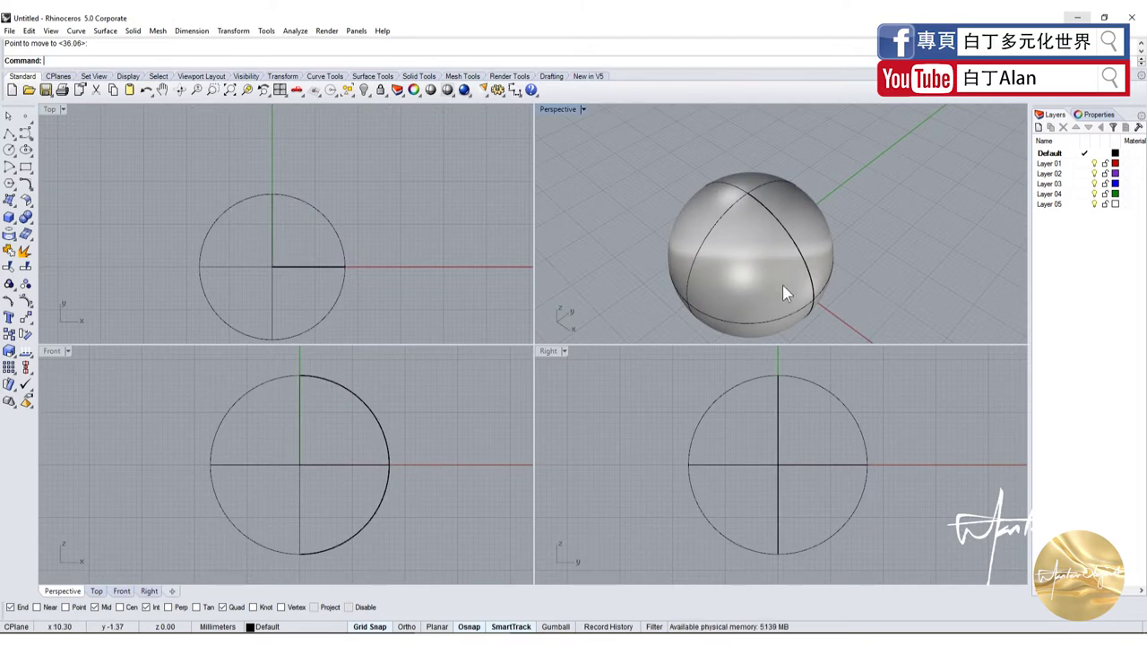
{"action": "left_click", "coordinate": [9, 133]}
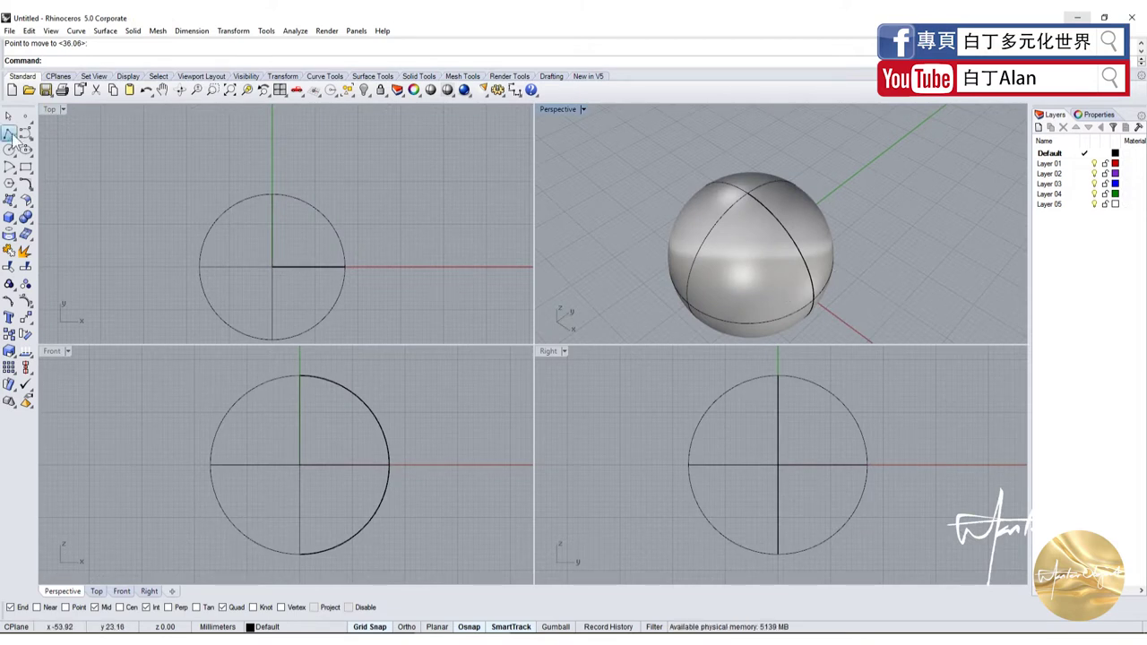
Draw a vertical guide polyline through the circle, then delete it
{"action": "scroll", "coordinate": [276, 179], "scroll_direction": "up", "scroll_amount": 3}
{"action": "left_click", "coordinate": [276, 170]}
{"action": "scroll", "coordinate": [276, 170], "scroll_direction": "down", "scroll_amount": 5}
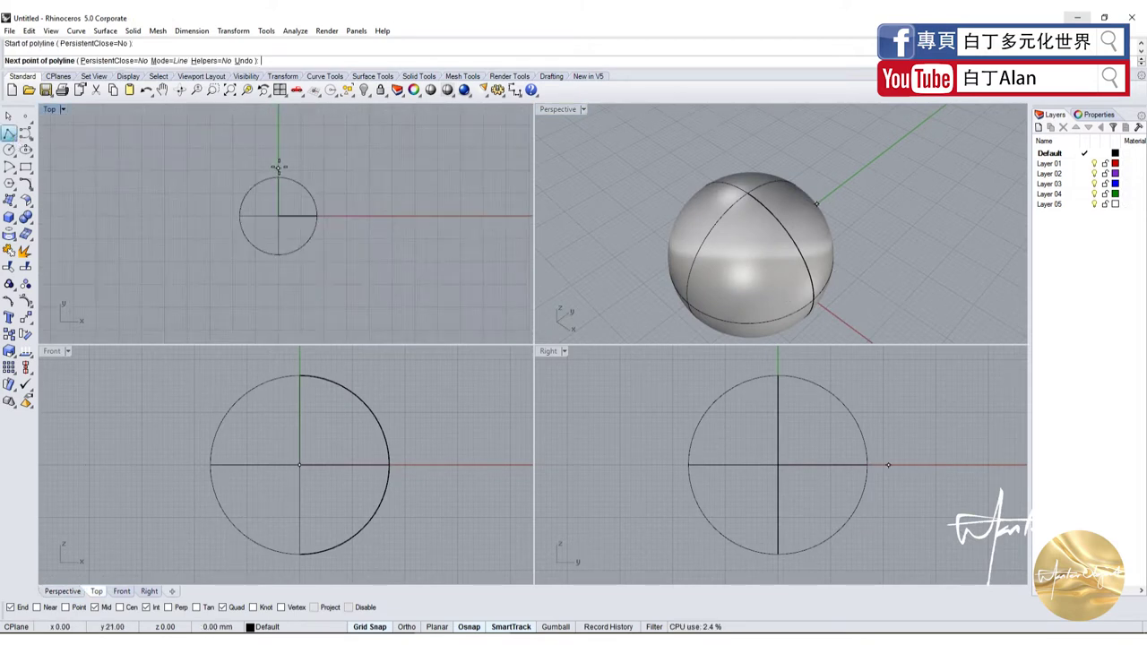
{"action": "left_click", "coordinate": [279, 268]}
{"action": "key", "text": "Return"}
{"action": "left_click", "coordinate": [277, 265]}
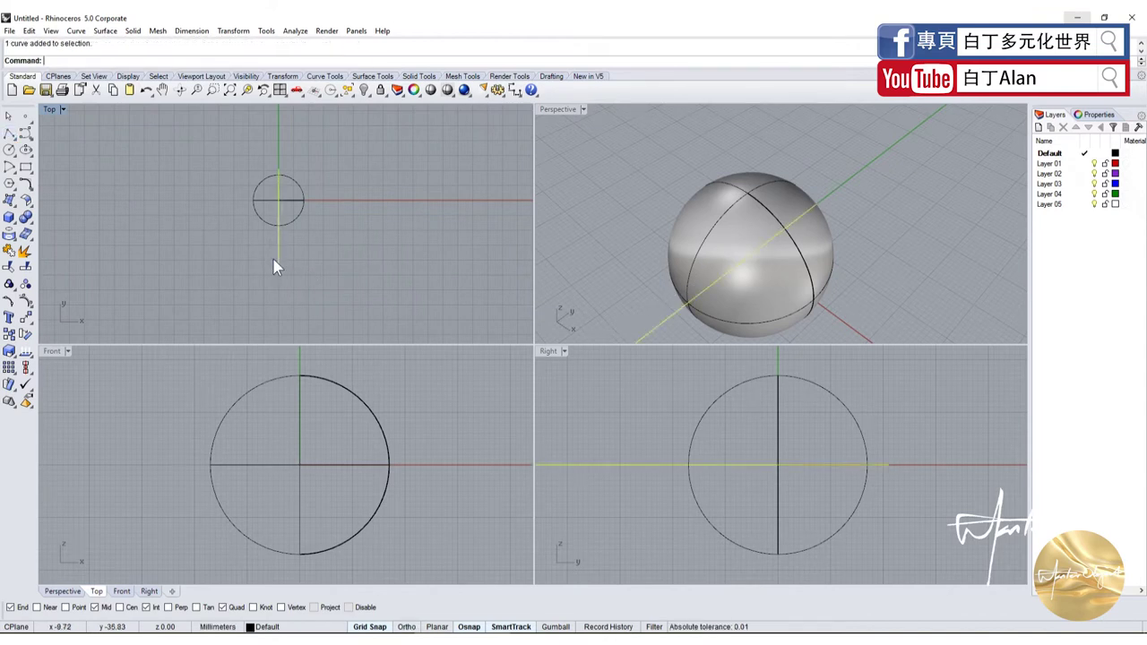
{"action": "key", "text": "Delete"}
Draw a long box solid starting inside the sphere and extending past its side
{"action": "left_click", "coordinate": [9, 217]}
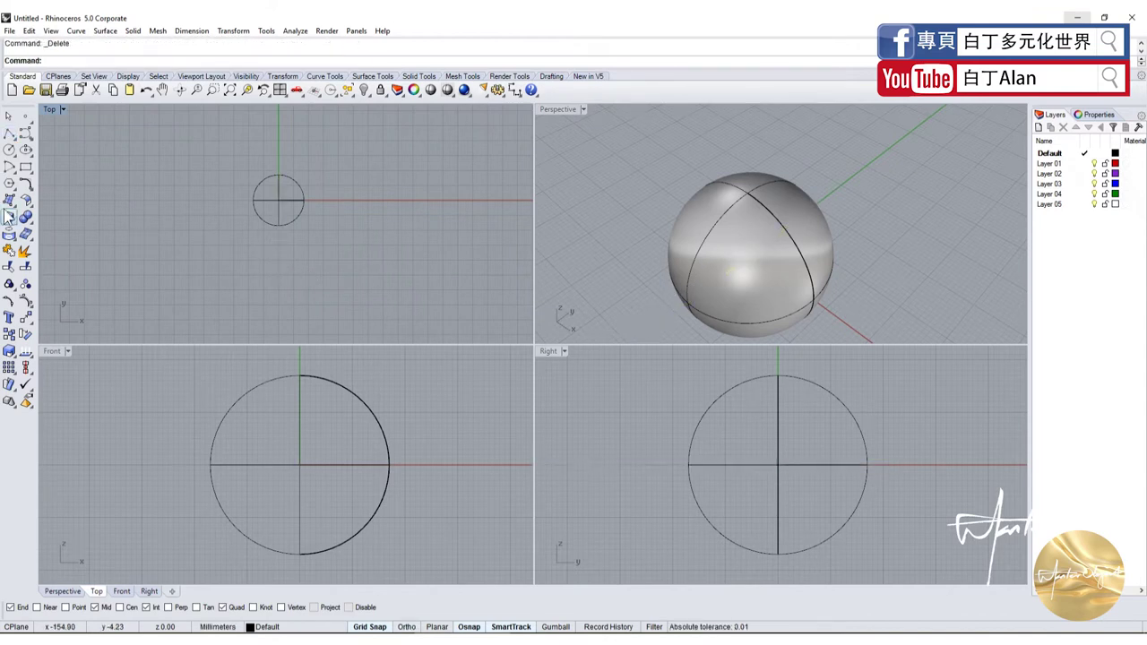
{"action": "scroll", "coordinate": [228, 453], "scroll_direction": "up", "scroll_amount": 2}
{"action": "left_click", "coordinate": [257, 392]}
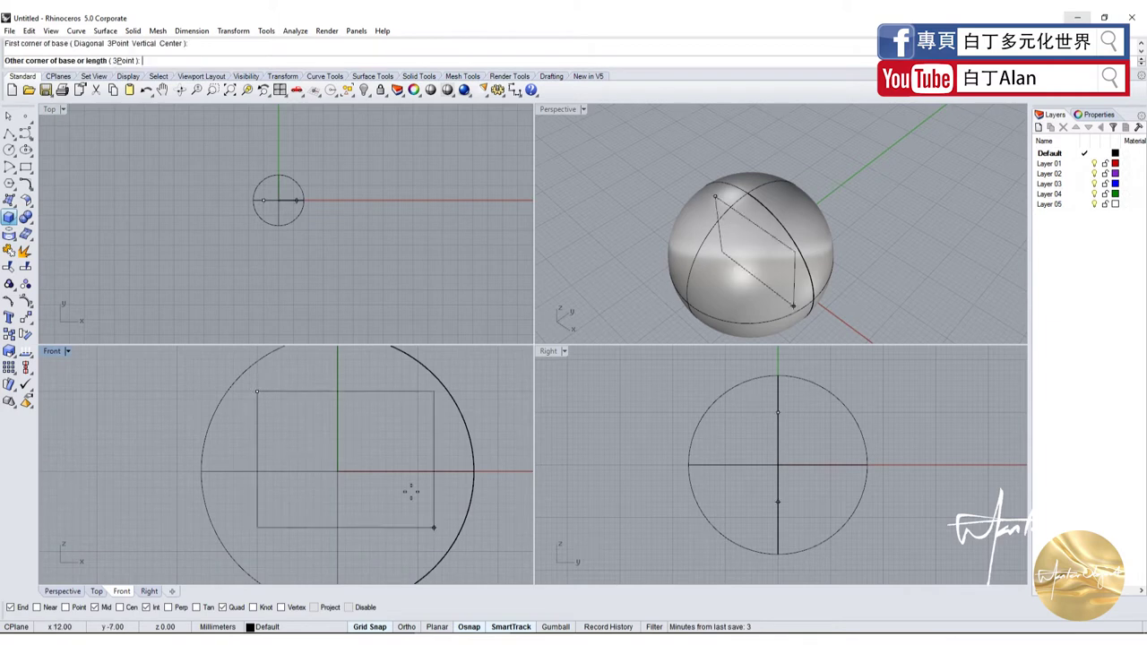
{"action": "left_click", "coordinate": [418, 550]}
{"action": "scroll", "coordinate": [371, 231], "scroll_direction": "down", "scroll_amount": 2}
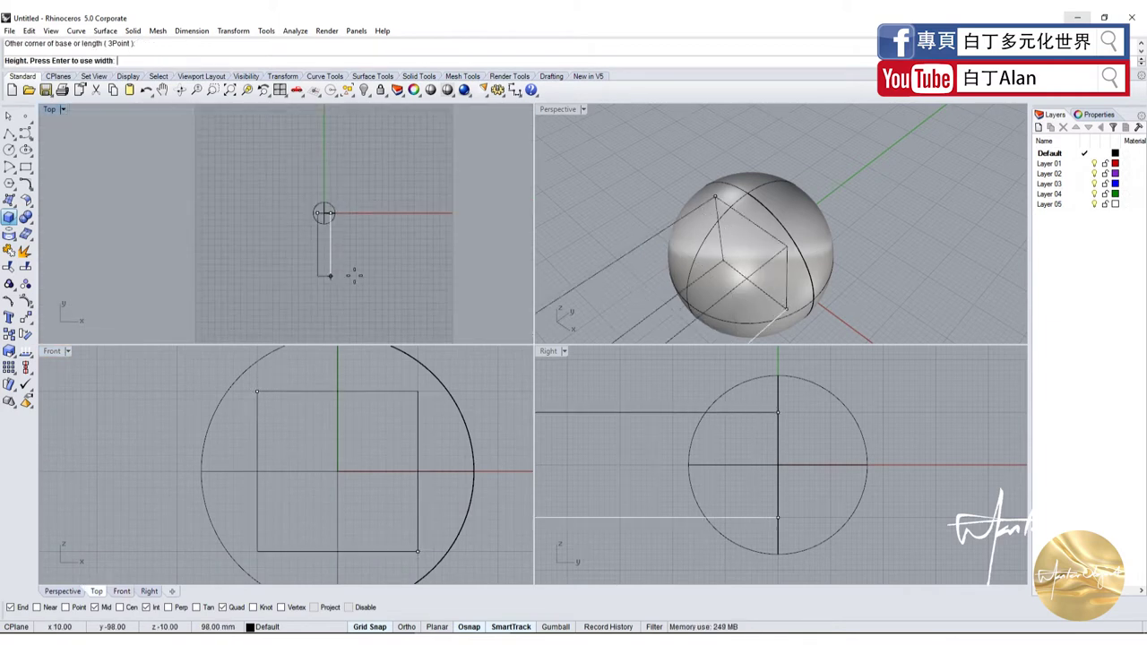
{"action": "left_click", "coordinate": [353, 274]}
{"action": "scroll", "coordinate": [597, 238], "scroll_direction": "down", "scroll_amount": 2}
Inspect the sphere and box in a maximized, orbited Perspective view and select the sphere
{"action": "right_click_drag", "start_coordinate": [727, 235], "coordinate": [627, 149]}
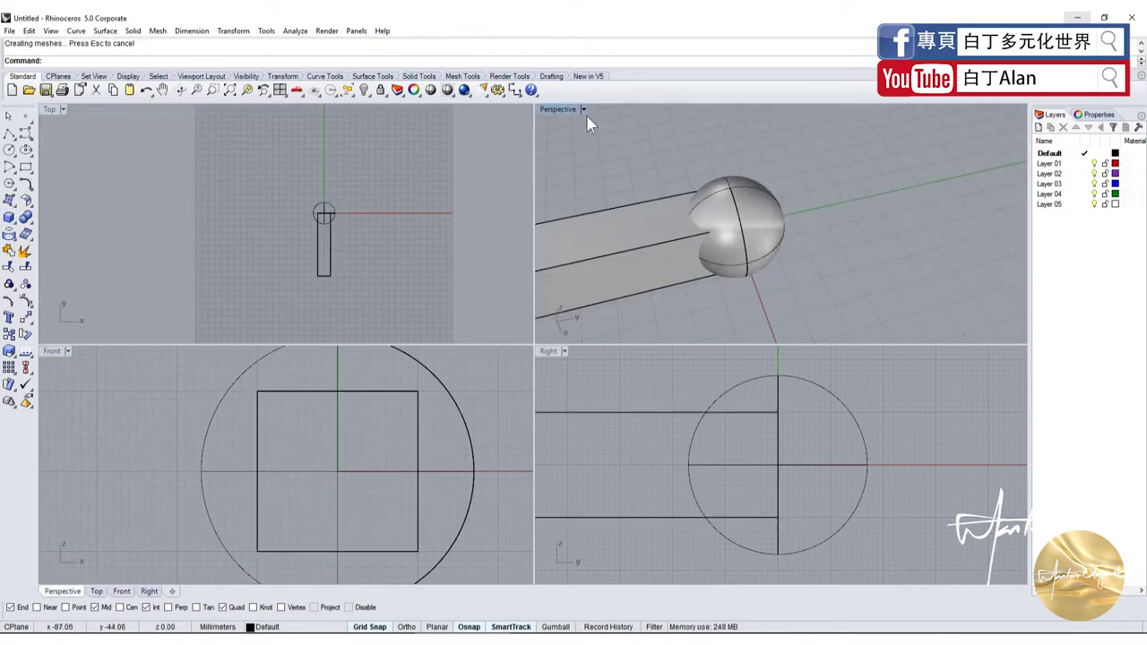
{"action": "double_click", "coordinate": [559, 110]}
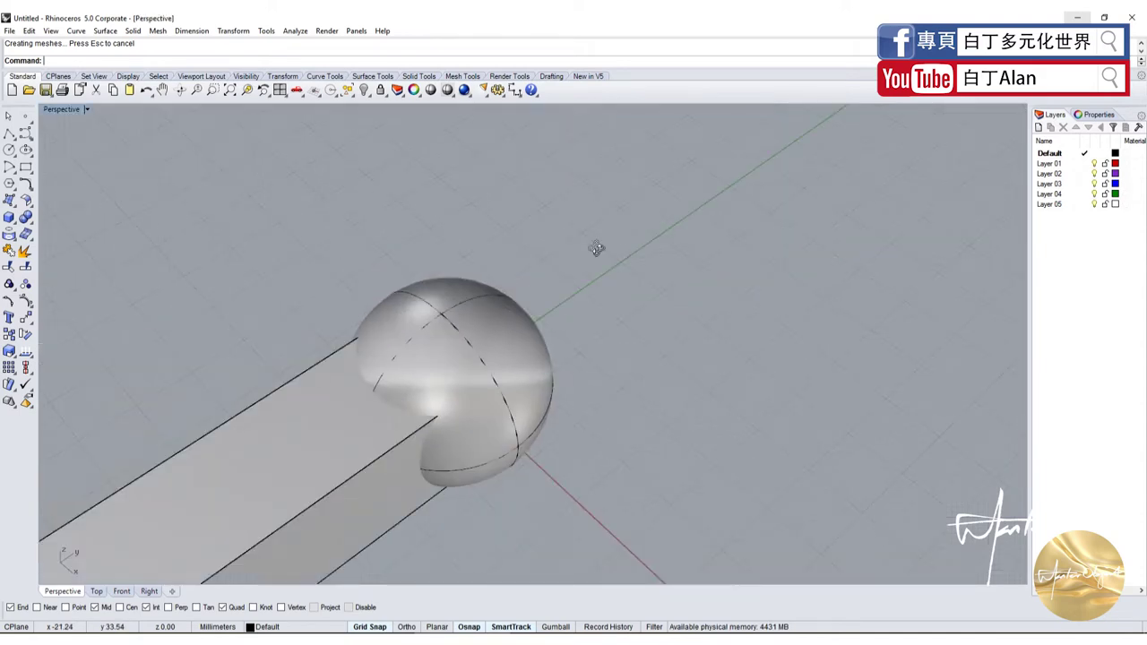
{"action": "right_click_drag", "start_coordinate": [619, 350], "coordinate": [510, 375]}
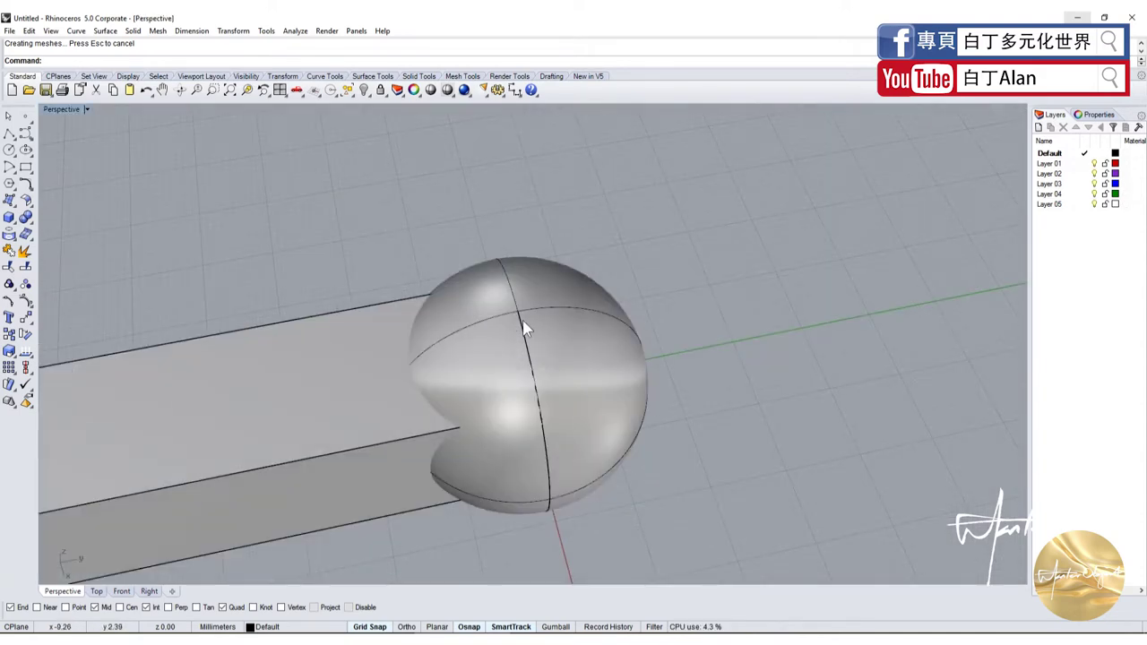
{"action": "right_click_drag", "start_coordinate": [525, 328], "coordinate": [551, 332]}
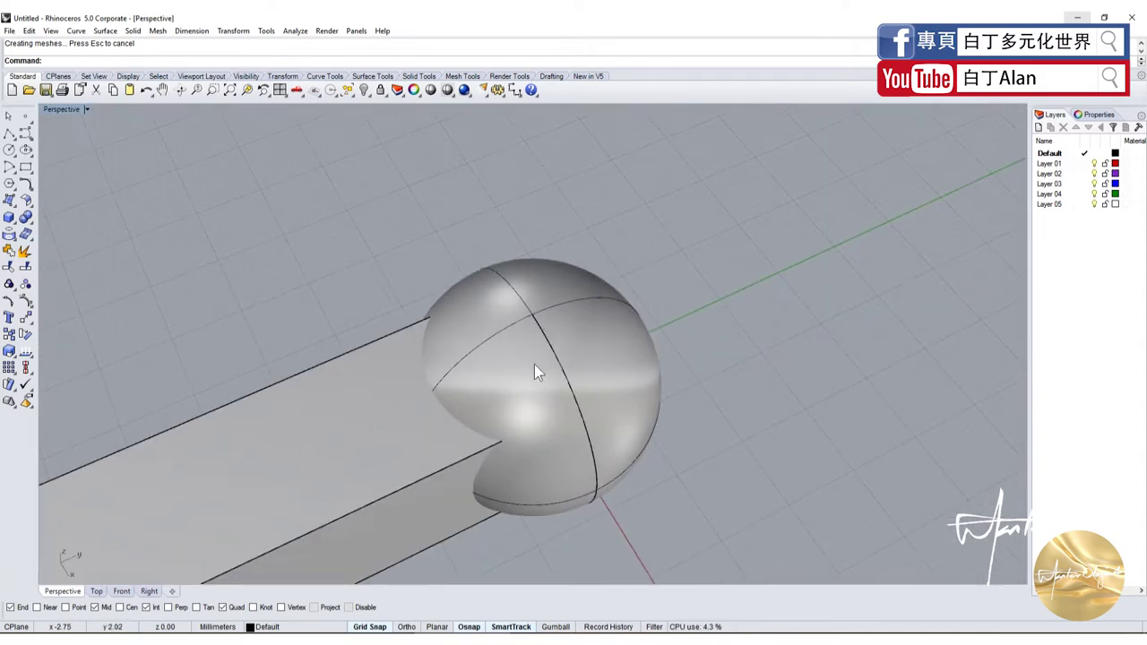
{"action": "left_click", "coordinate": [534, 363]}
Boolean Difference the box out of the sphere
{"action": "left_click", "coordinate": [29, 231]}
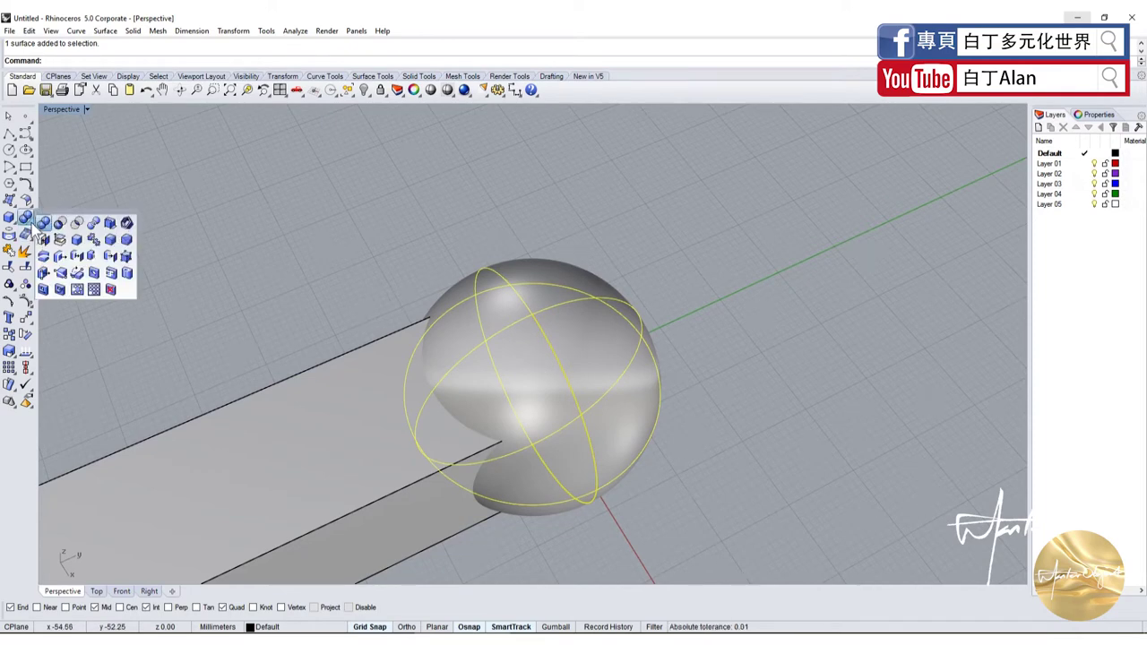
{"action": "left_click", "coordinate": [53, 224]}
{"action": "left_click", "coordinate": [300, 453]}
{"action": "key", "text": "Return"}
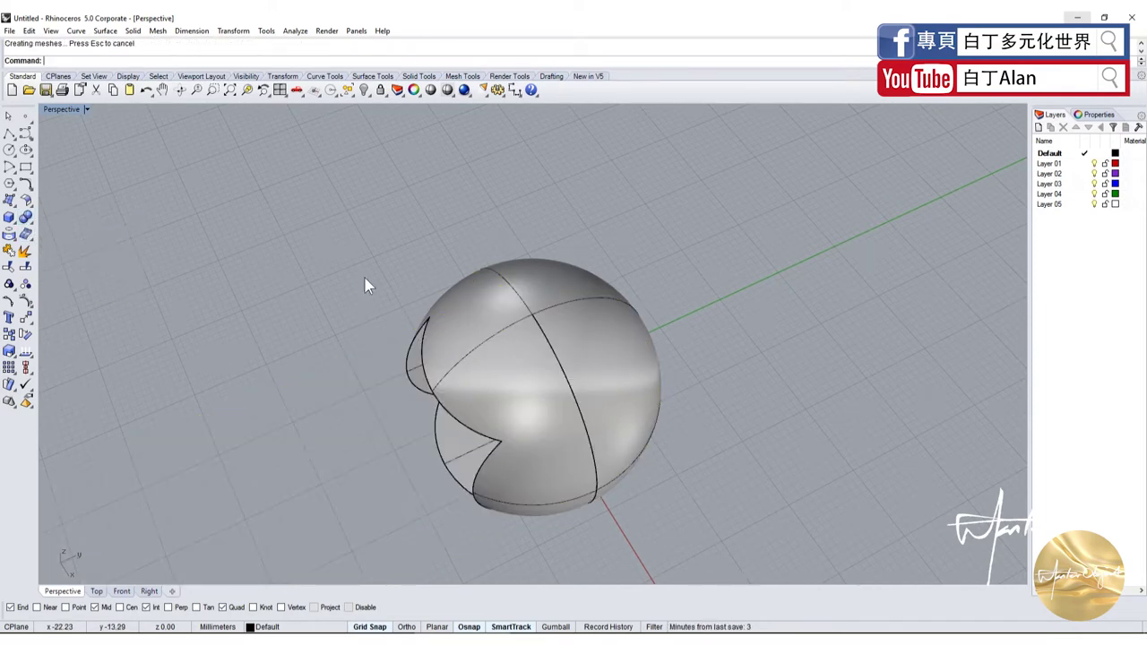
Orbit around the sphere to inspect the notch, then select the notched sphere
{"action": "right_click_drag", "start_coordinate": [300, 452], "coordinate": [538, 376]}
{"action": "scroll", "coordinate": [594, 367], "scroll_direction": "up", "scroll_amount": 3}
{"action": "scroll", "coordinate": [609, 341], "scroll_direction": "up", "scroll_amount": 2}
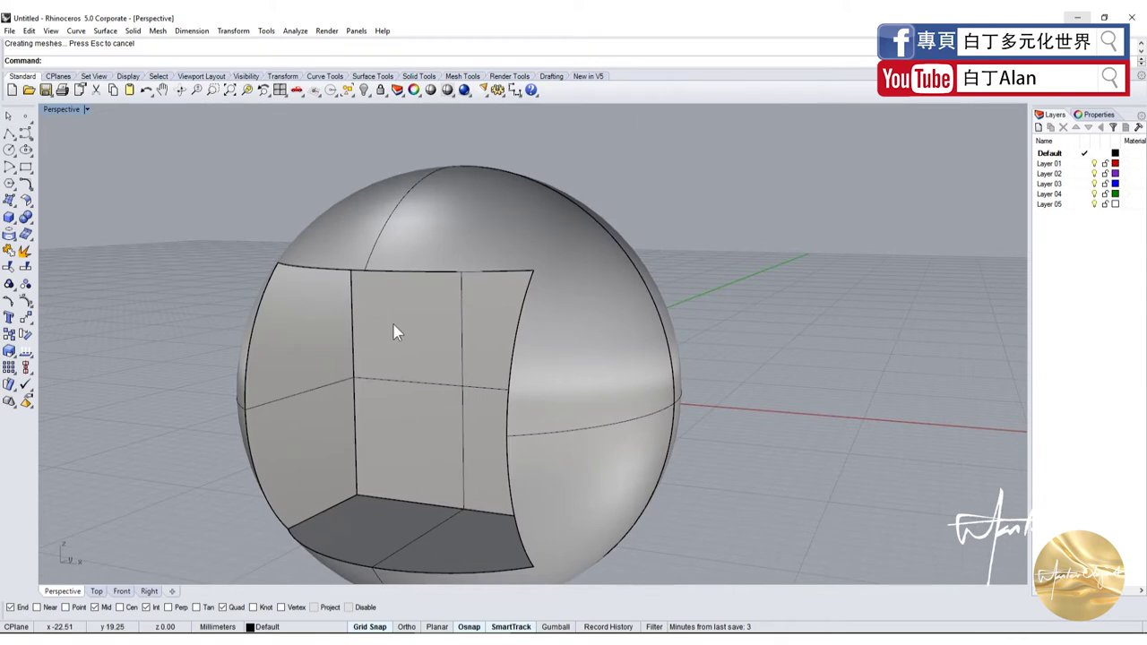
{"action": "scroll", "coordinate": [555, 301], "scroll_direction": "down", "scroll_amount": 3}
{"action": "right_click_drag", "start_coordinate": [554, 301], "coordinate": [483, 268]}
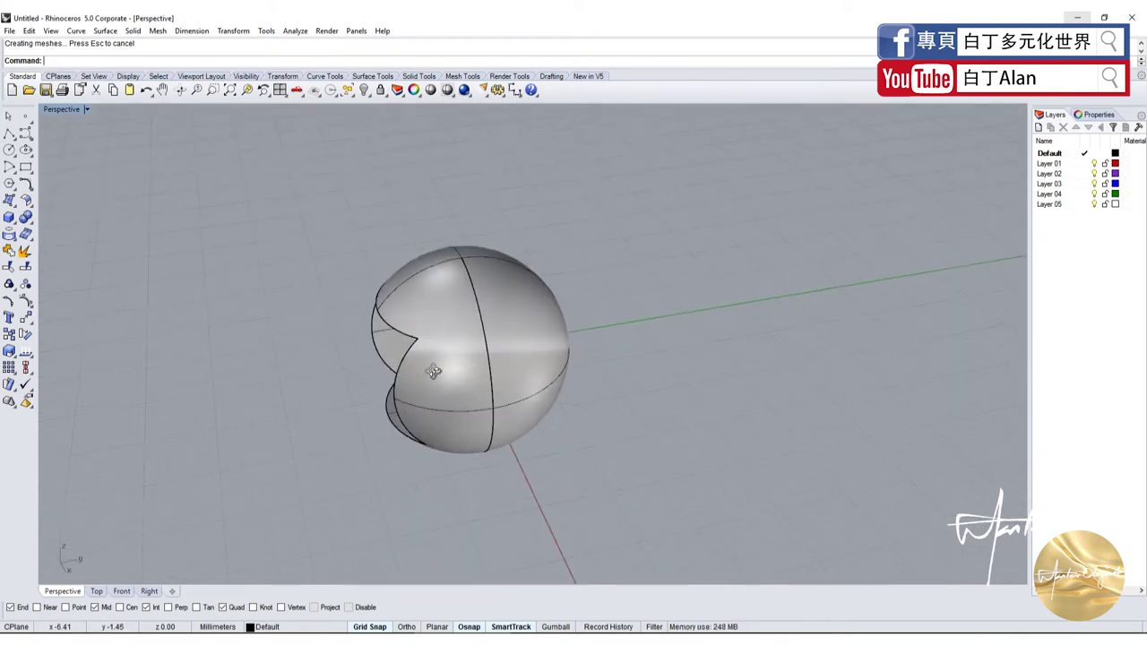
{"action": "scroll", "coordinate": [483, 248], "scroll_direction": "up", "scroll_amount": 2}
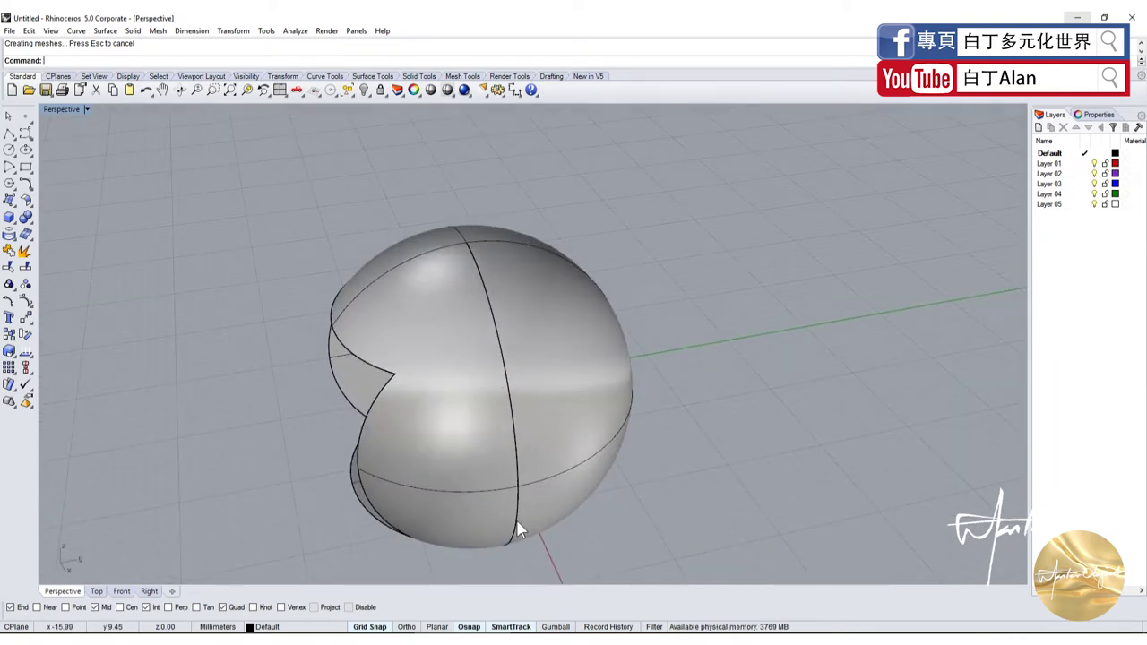
{"action": "right_click_drag", "start_coordinate": [502, 307], "coordinate": [465, 284]}
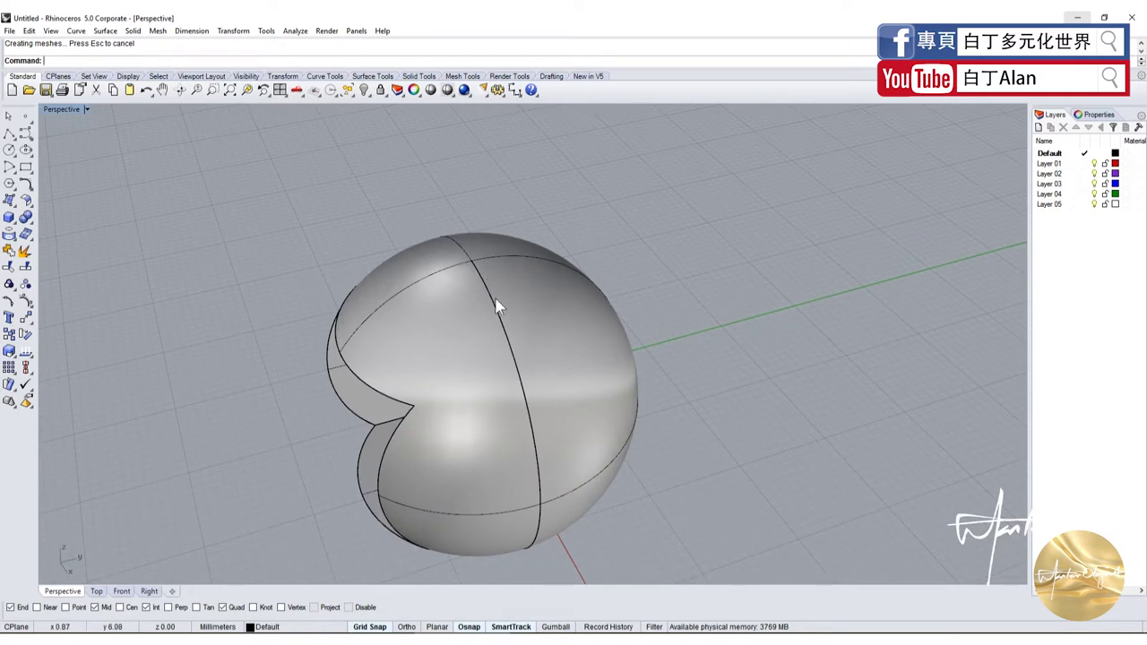
{"action": "left_click", "coordinate": [525, 489]}
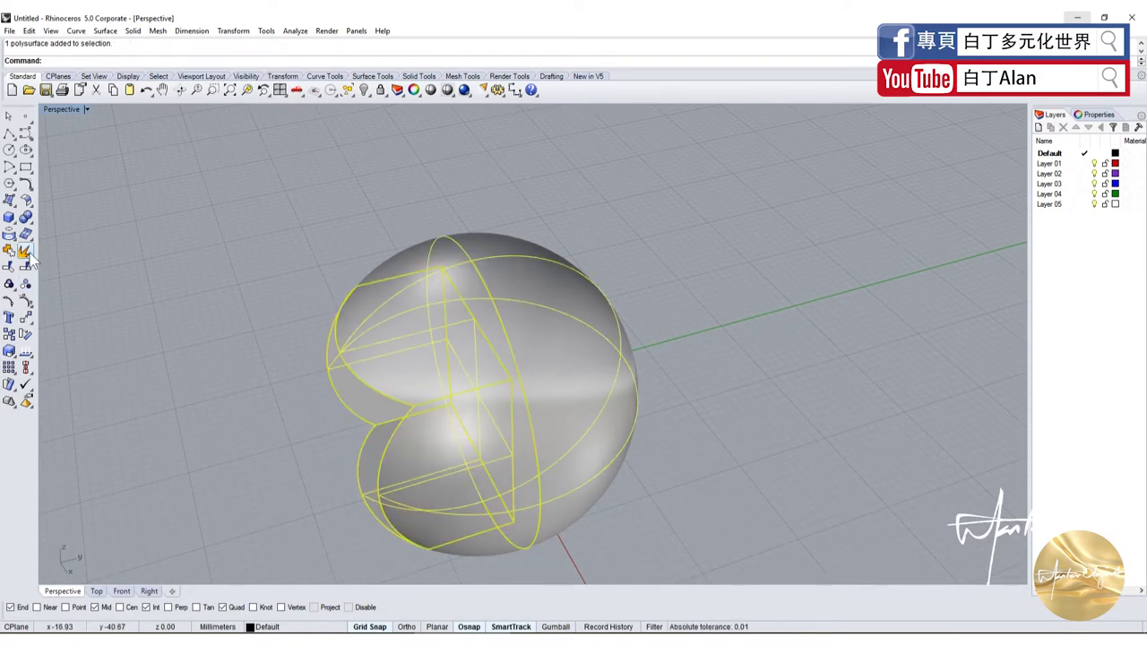
Explode the notched sphere into 6 surfaces and drag the outer shell up and right
{"action": "left_click", "coordinate": [8, 383]}
{"action": "left_click", "coordinate": [161, 386]}
{"action": "right_click_drag", "start_coordinate": [205, 398], "coordinate": [251, 394]}
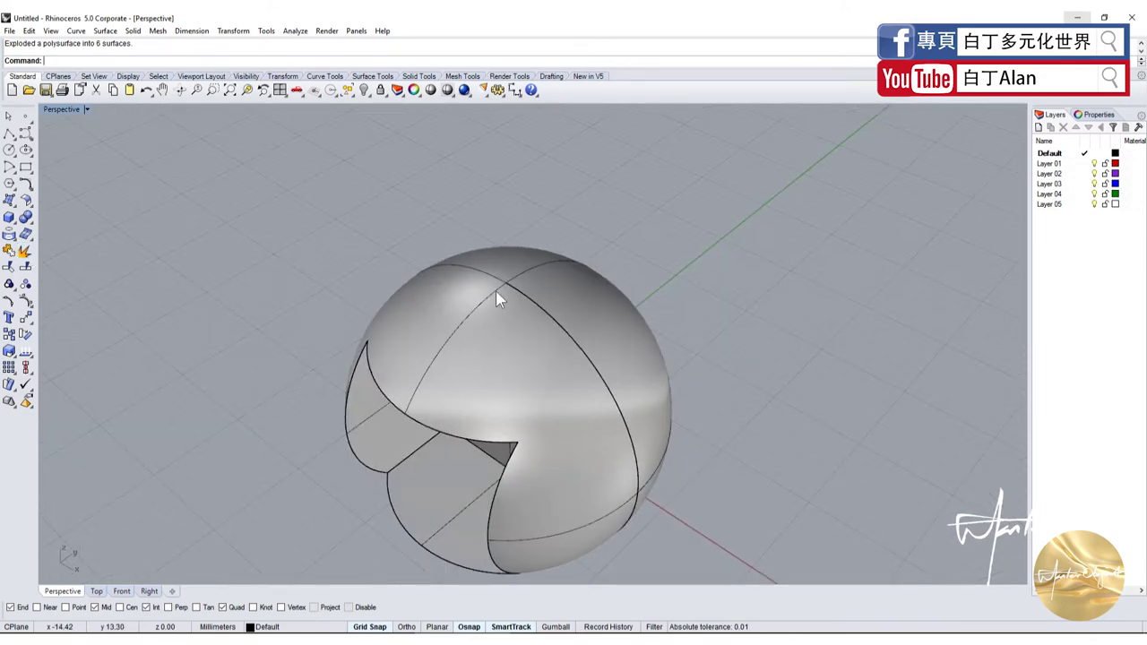
{"action": "left_click", "coordinate": [537, 385]}
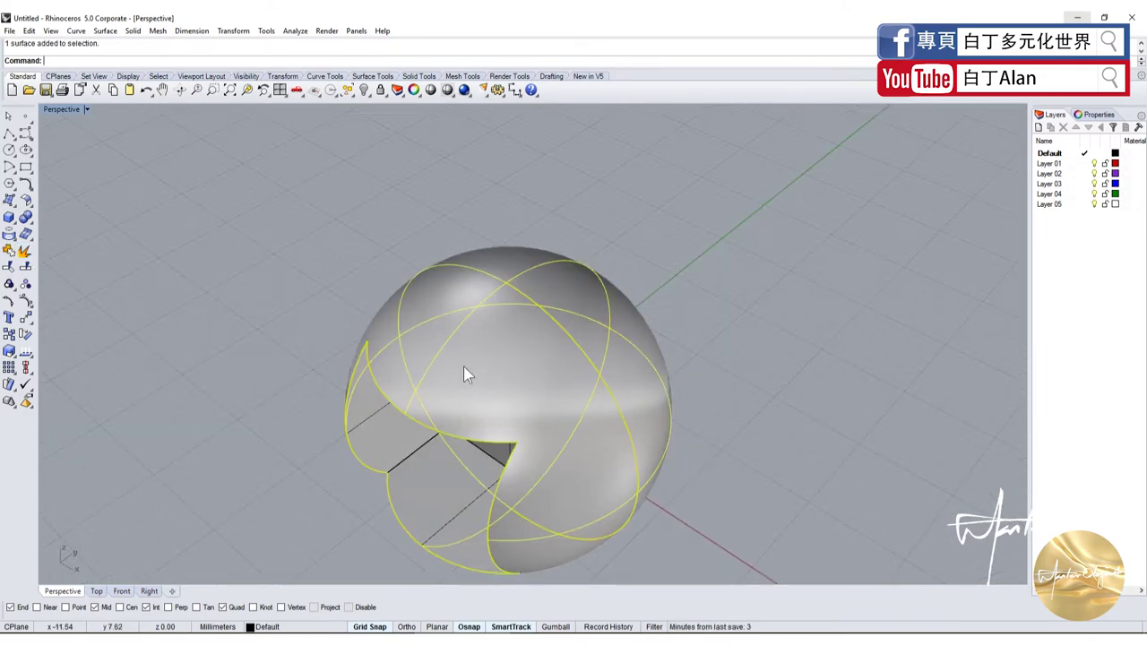
{"action": "left_click", "coordinate": [308, 532]}
{"action": "left_click_drag", "start_coordinate": [475, 455], "coordinate": [699, 356]}
{"action": "key", "text": "Escape"}
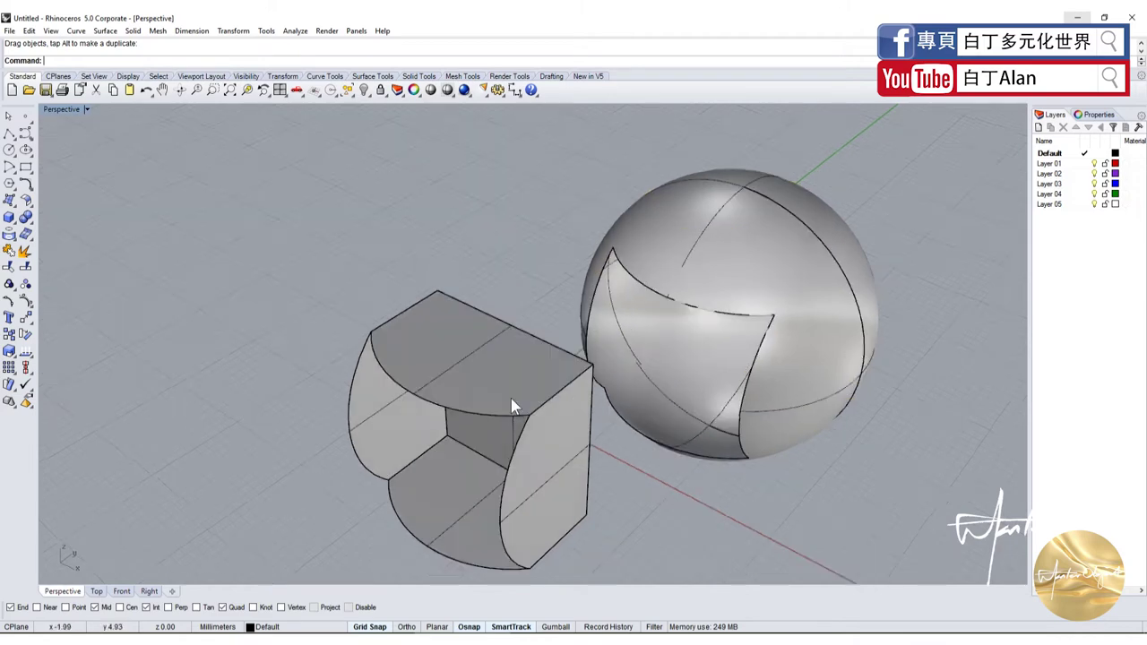
Orbit around the separated shell and notch faces to inspect them from several angles
{"action": "right_click_drag", "start_coordinate": [511, 398], "coordinate": [560, 302]}
{"action": "right_click_drag", "start_coordinate": [694, 339], "coordinate": [561, 387]}
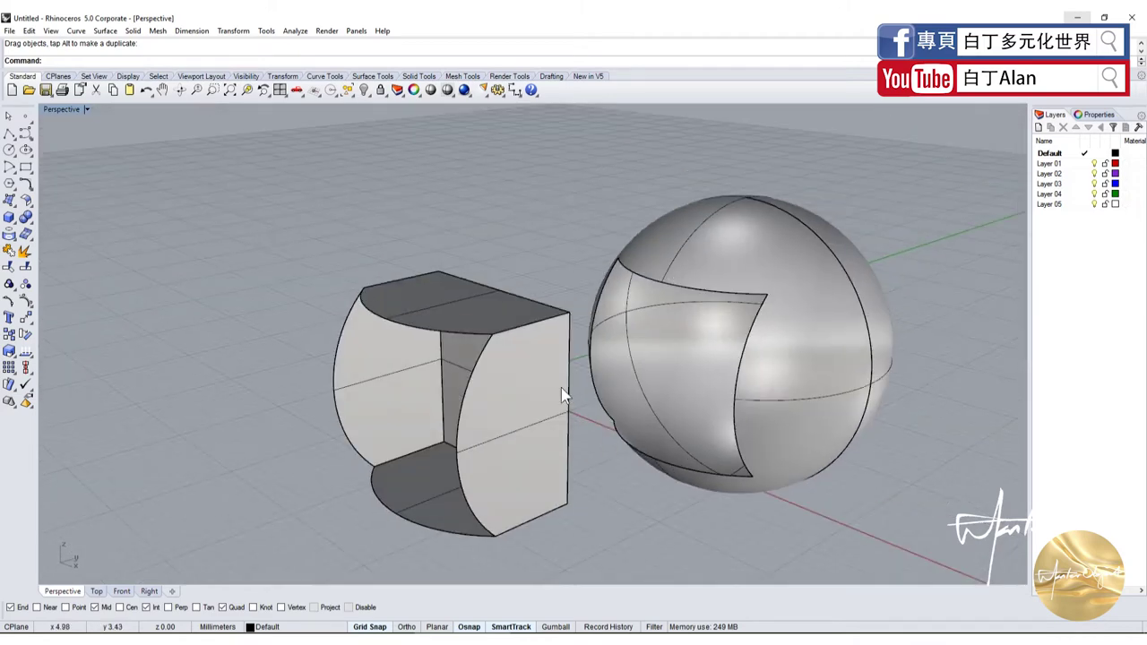
{"action": "left_click", "coordinate": [558, 389]}
{"action": "key", "text": "Escape"}
{"action": "right_click_drag", "start_coordinate": [622, 339], "coordinate": [525, 422]}
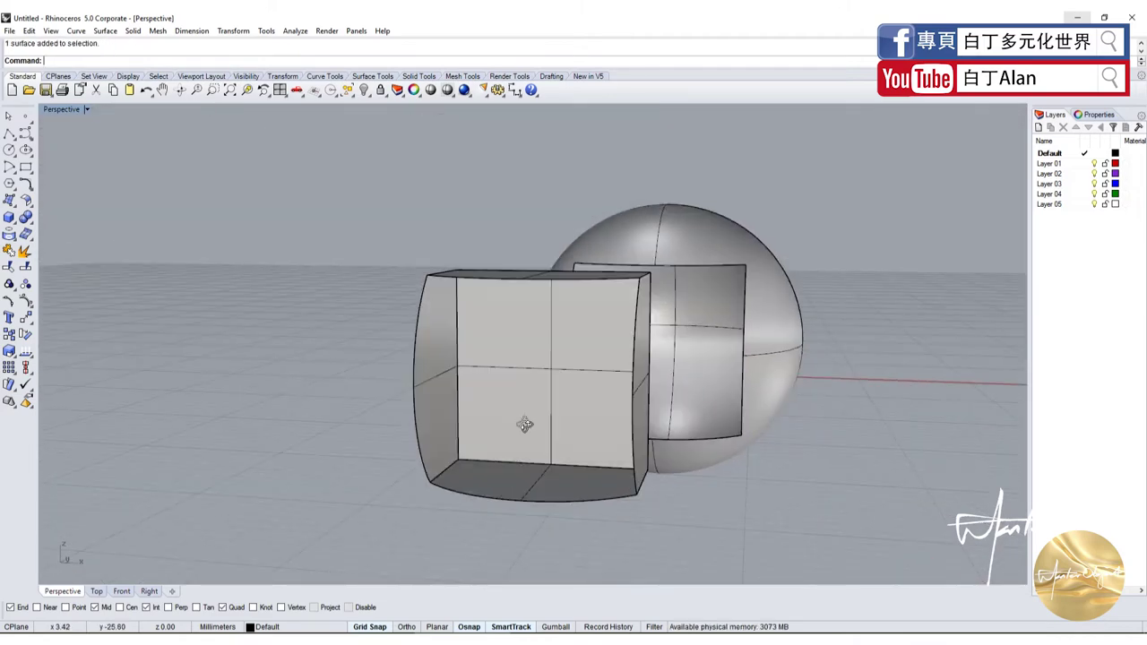
{"action": "mouse_move", "coordinate": [675, 303]}
{"action": "right_mouse_down"}
{"action": "mouse_move", "coordinate": [647, 275]}
{"action": "mouse_move", "coordinate": [760, 377]}
{"action": "right_mouse_up"}
{"action": "left_click", "coordinate": [733, 267]}
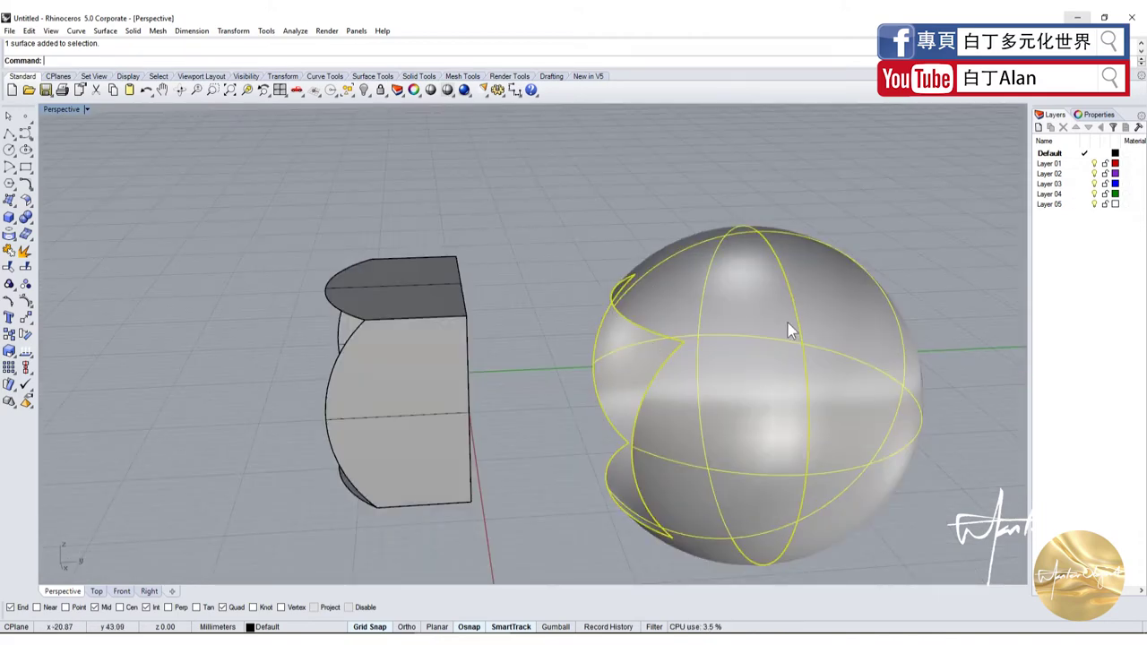
Window-select the shell and notch surfaces in Perspective and delete them all
{"action": "key", "text": "Escape"}
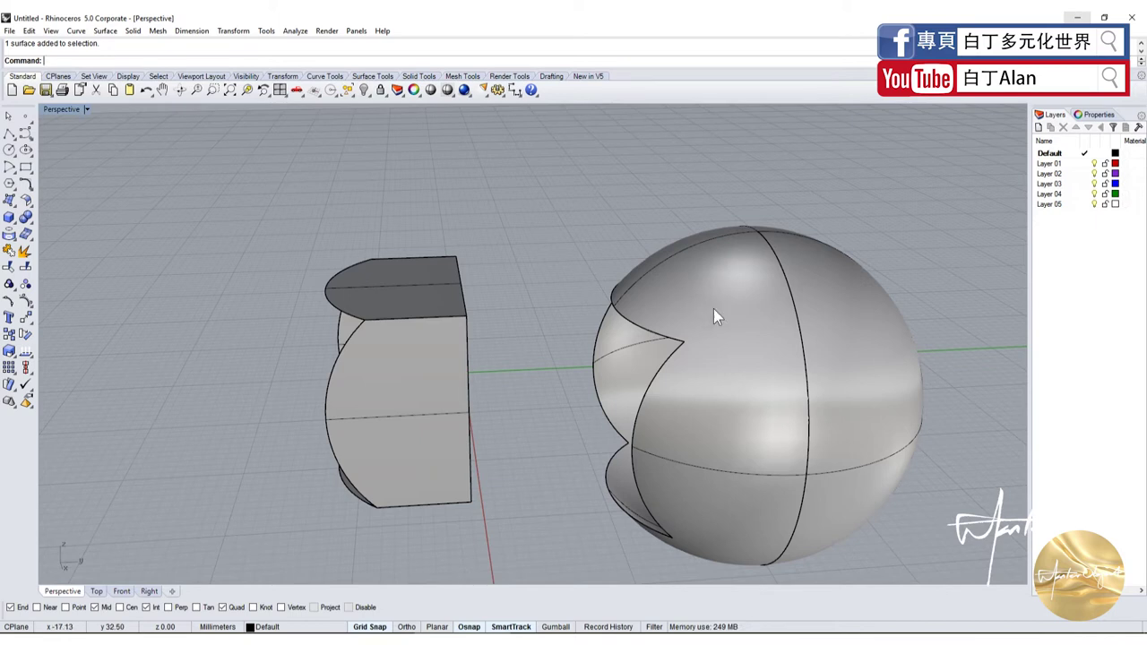
{"action": "right_click_drag", "start_coordinate": [660, 359], "coordinate": [674, 295]}
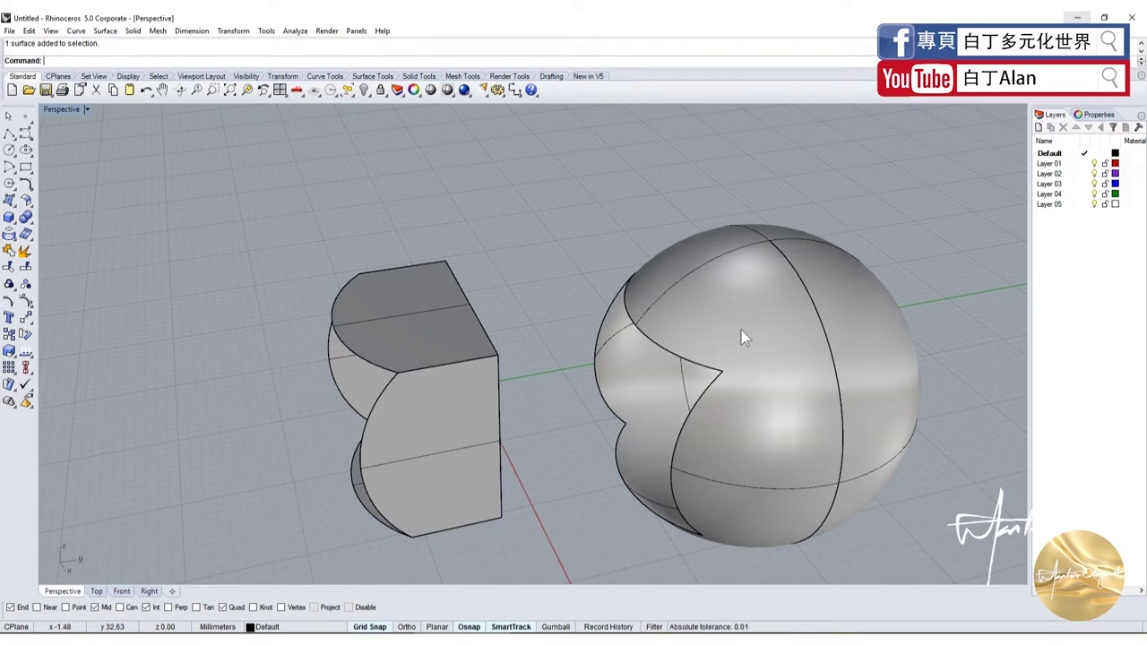
{"action": "mouse_move", "coordinate": [683, 391]}
{"action": "left_mouse_down"}
{"action": "mouse_move", "coordinate": [955, 509]}
{"action": "mouse_move", "coordinate": [313, 244]}
{"action": "left_mouse_up"}
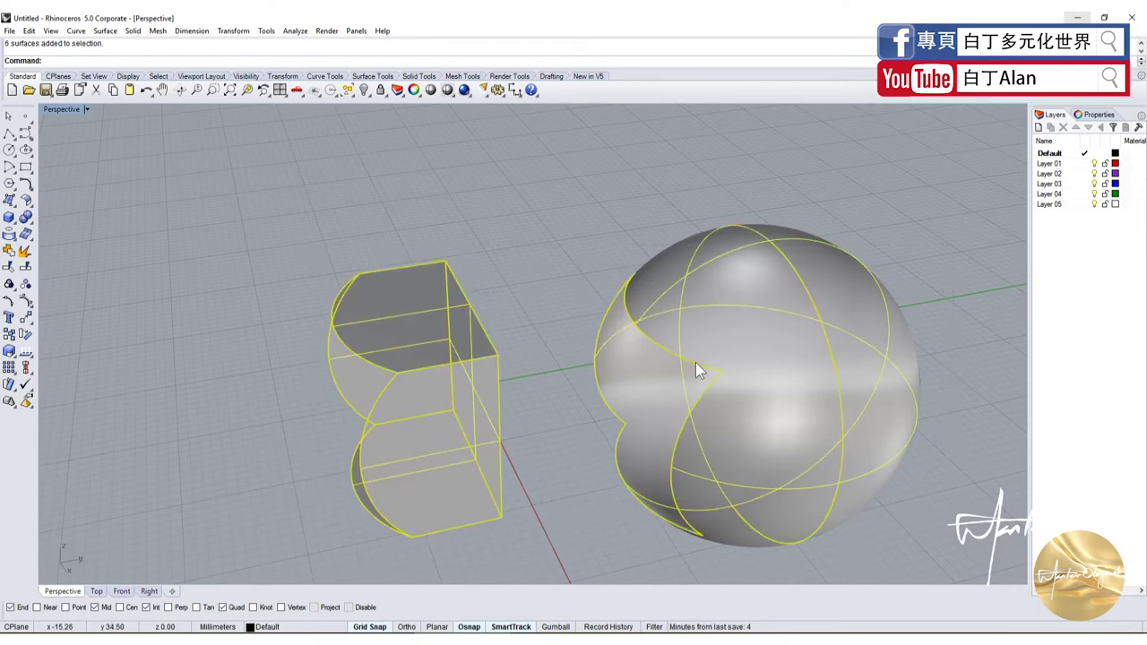
{"action": "key", "text": "Escape"}
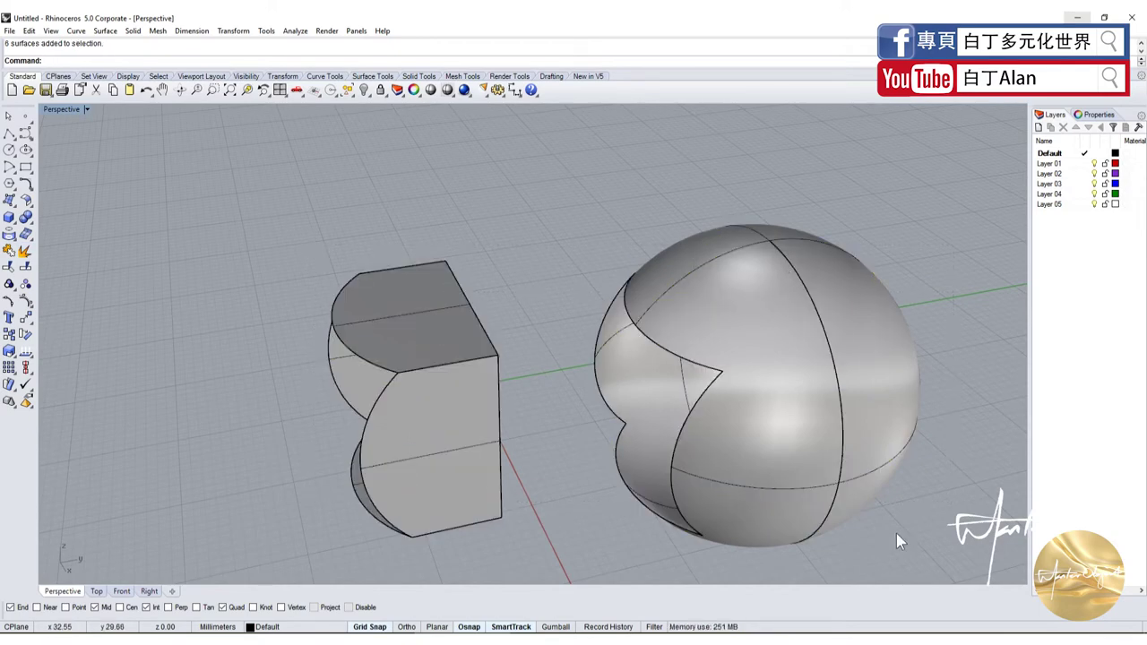
{"action": "key", "text": "Delete"}
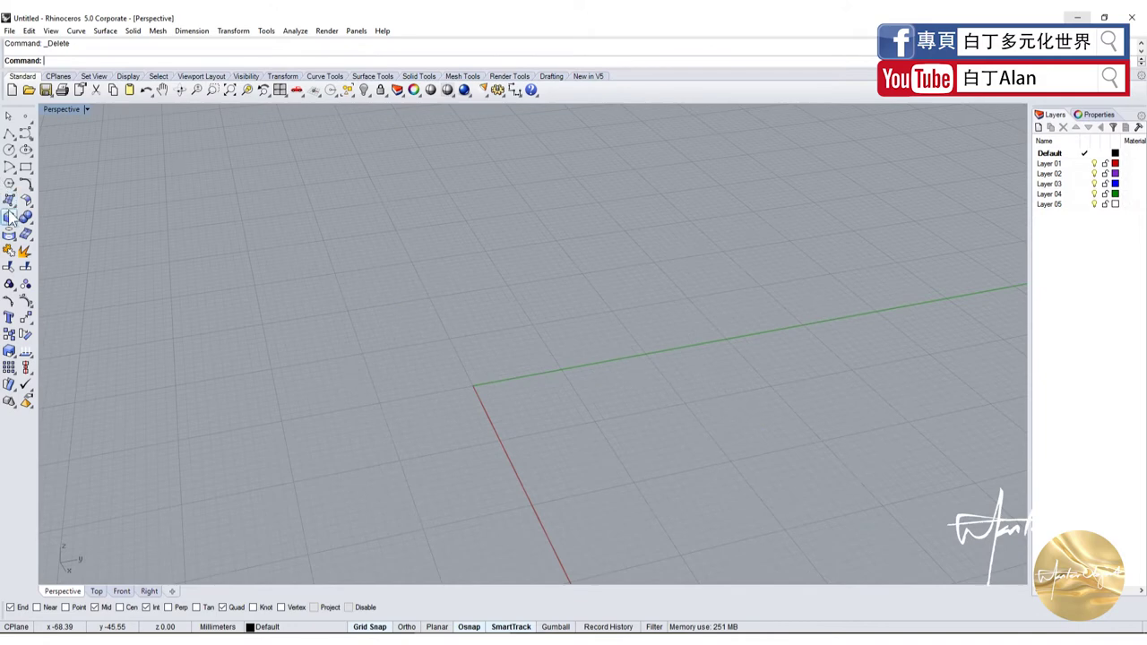
Draw a cylinder with its base centred on the origin
{"action": "left_click", "coordinate": [15, 224]}
{"action": "left_click", "coordinate": [43, 223]}
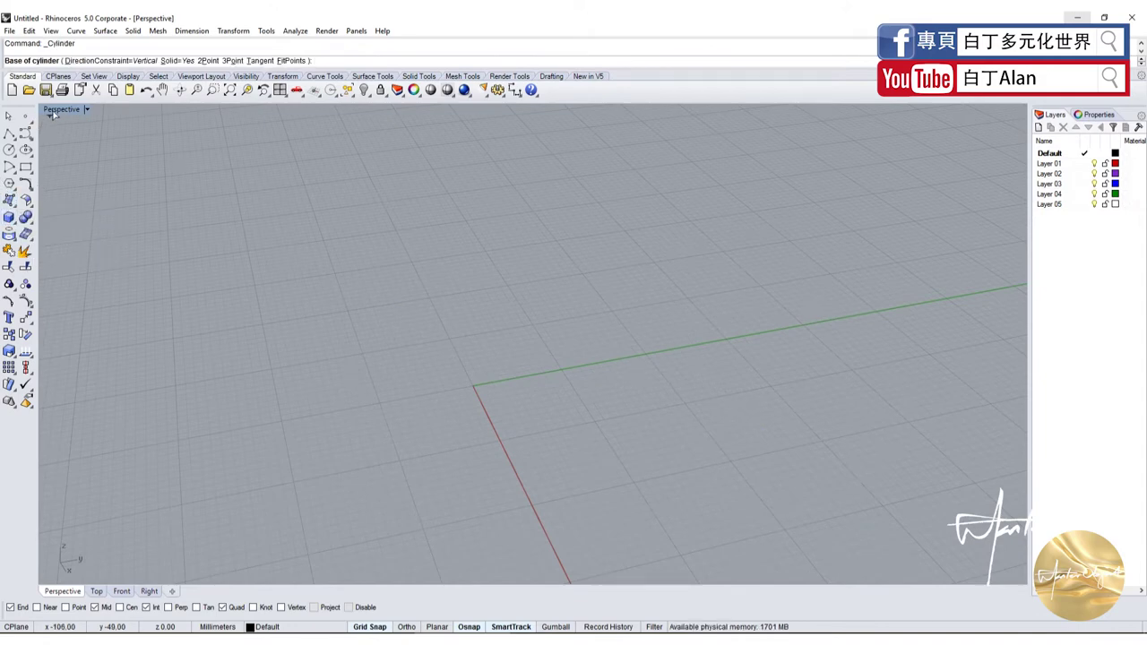
{"action": "double_click", "coordinate": [54, 109]}
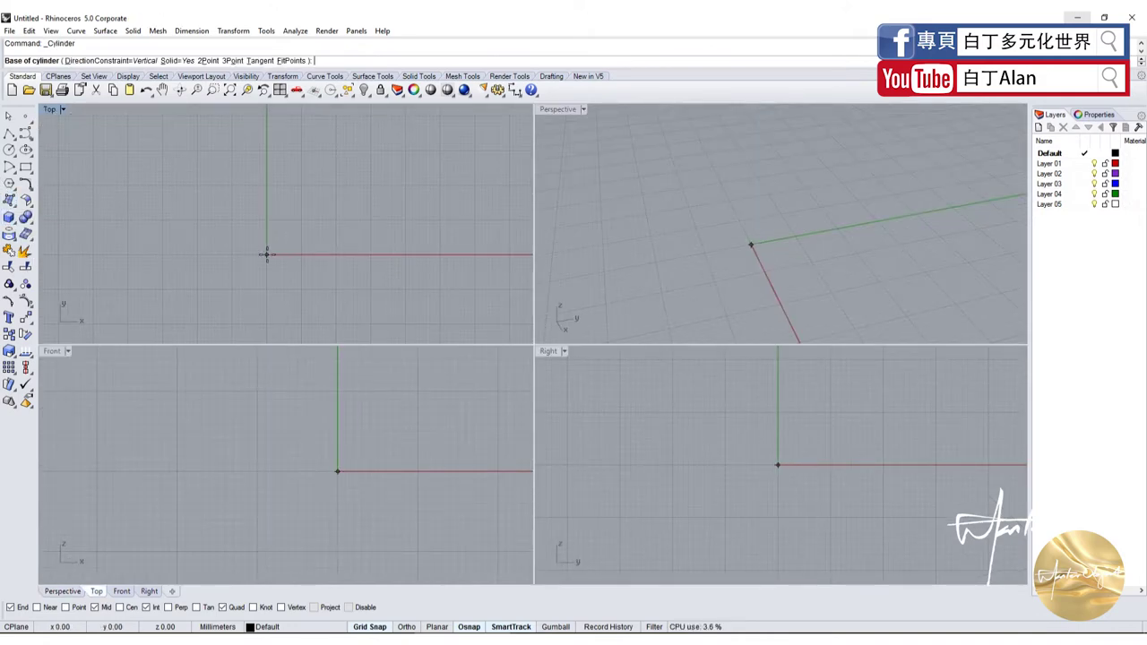
{"action": "left_click", "coordinate": [266, 255]}
{"action": "left_click", "coordinate": [370, 254]}
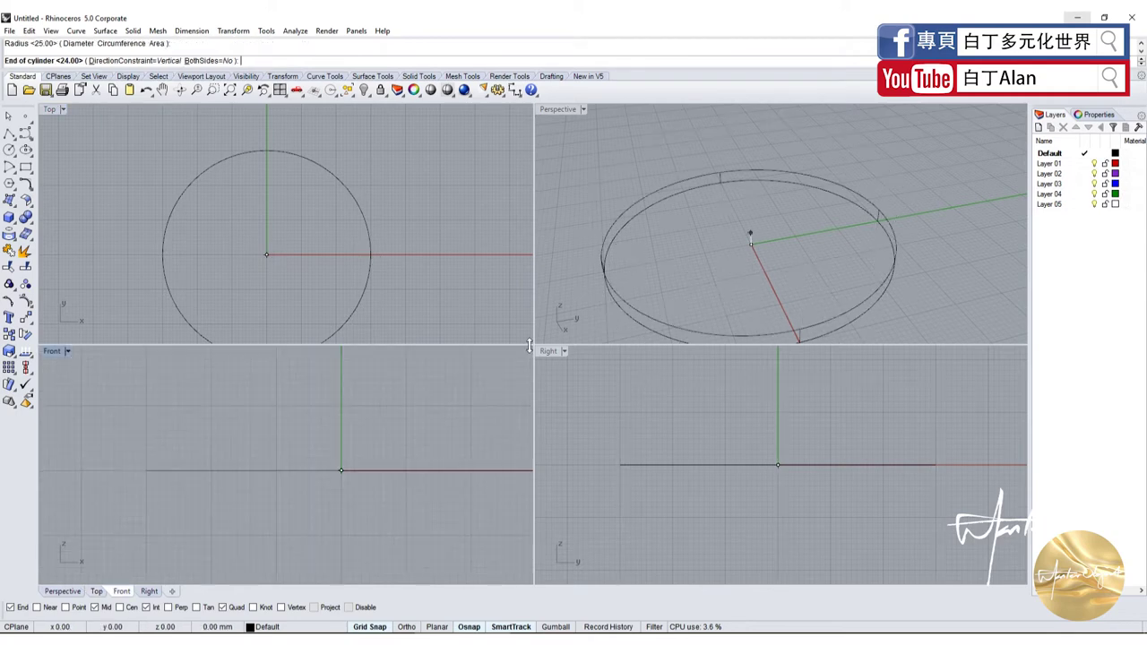
{"action": "left_click", "coordinate": [263, 515]}
Draw a box overlapping the cylinder's side, undoing an accidental nudge of it
{"action": "left_click", "coordinate": [9, 218]}
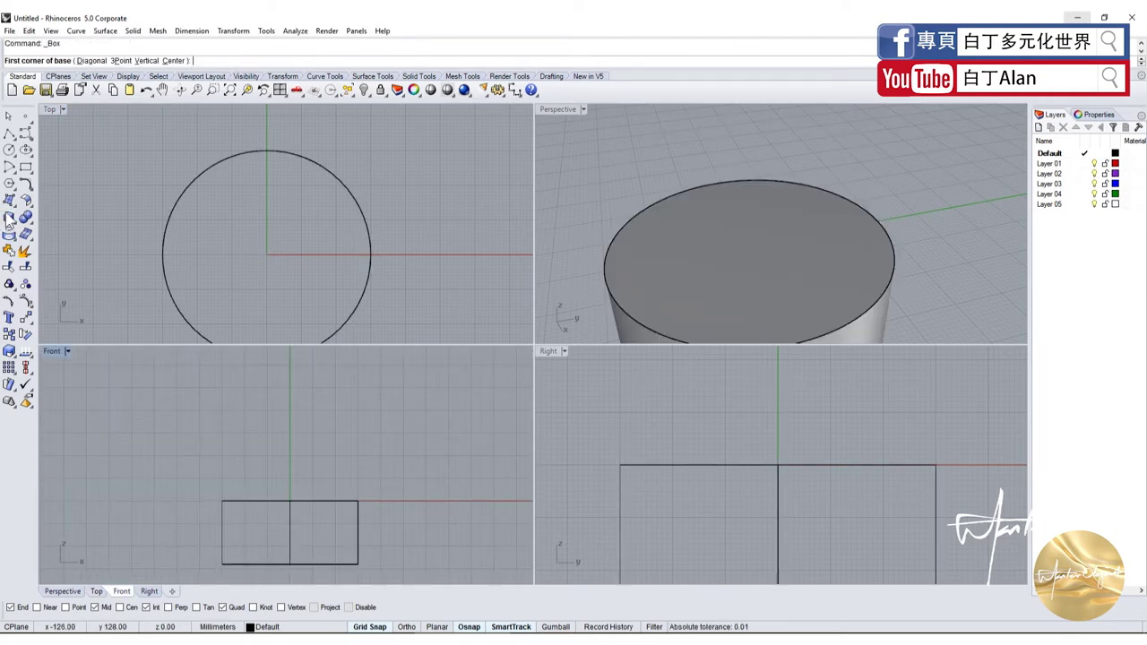
{"action": "left_click", "coordinate": [290, 501]}
{"action": "scroll", "coordinate": [363, 377], "scroll_direction": "down", "scroll_amount": 5}
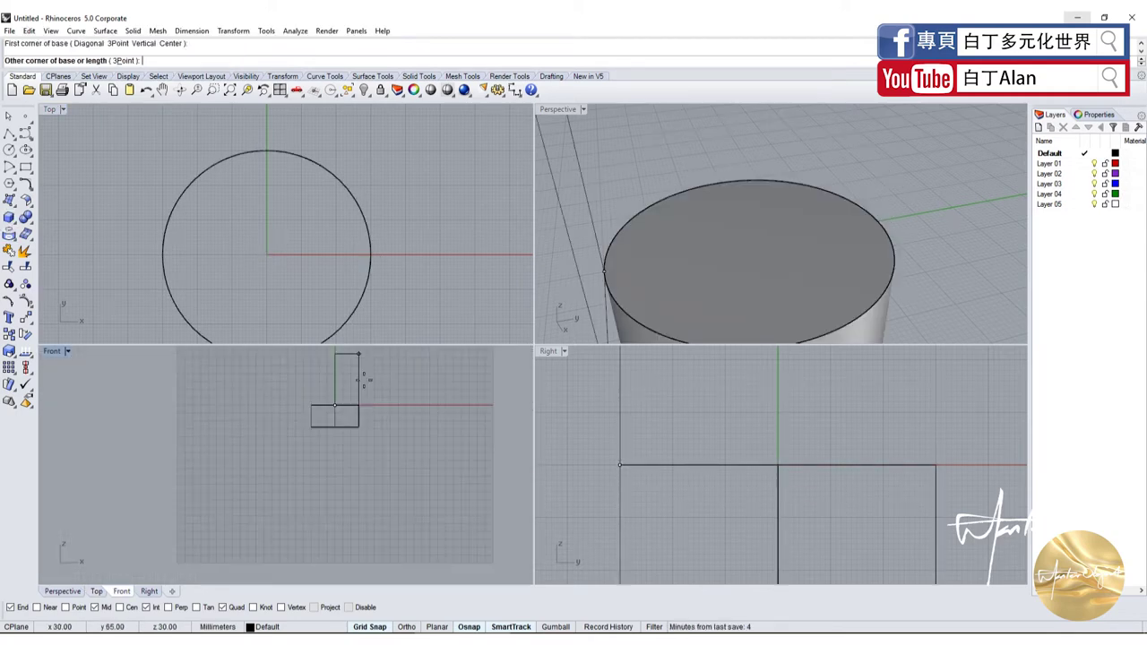
{"action": "left_click", "coordinate": [415, 506]}
{"action": "scroll", "coordinate": [307, 148], "scroll_direction": "down", "scroll_amount": 3}
{"action": "left_click", "coordinate": [308, 143]}
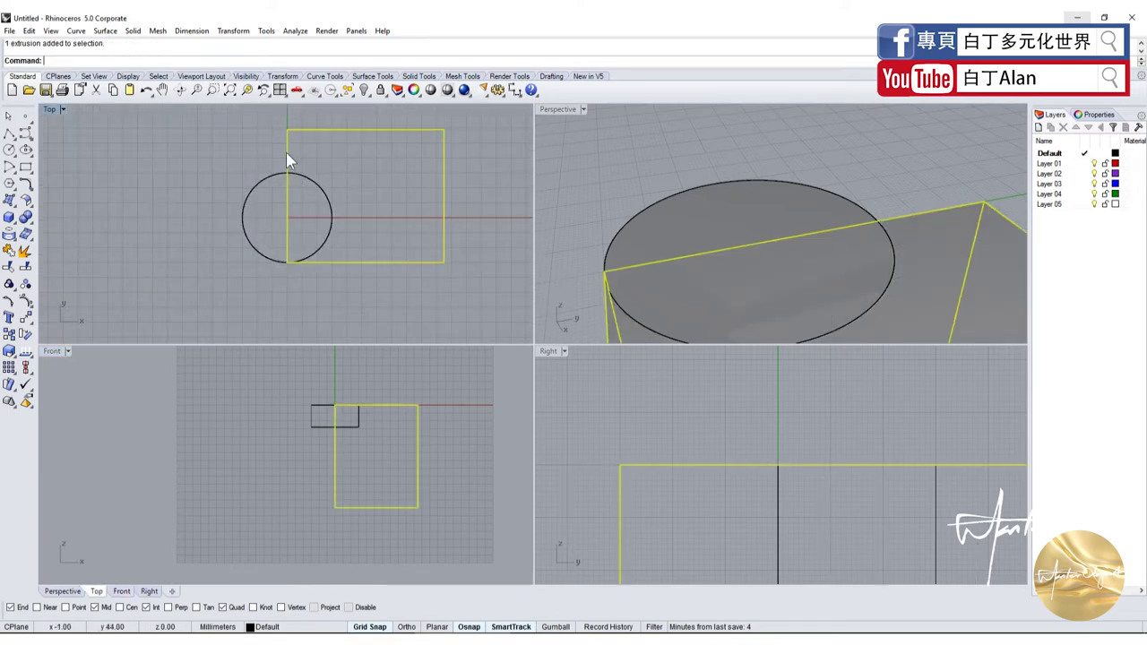
{"action": "left_click_drag", "start_coordinate": [286, 152], "coordinate": [296, 160]}
{"action": "key", "text": "ctrl+z"}
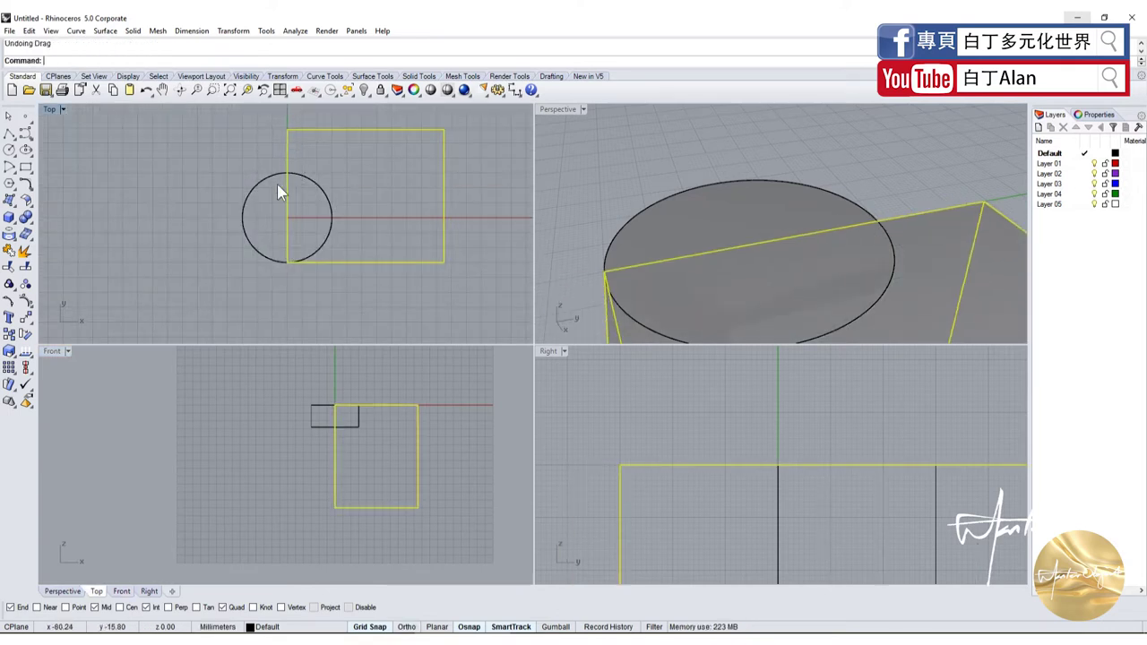
{"action": "left_click", "coordinate": [234, 128]}
{"action": "left_click", "coordinate": [288, 157]}
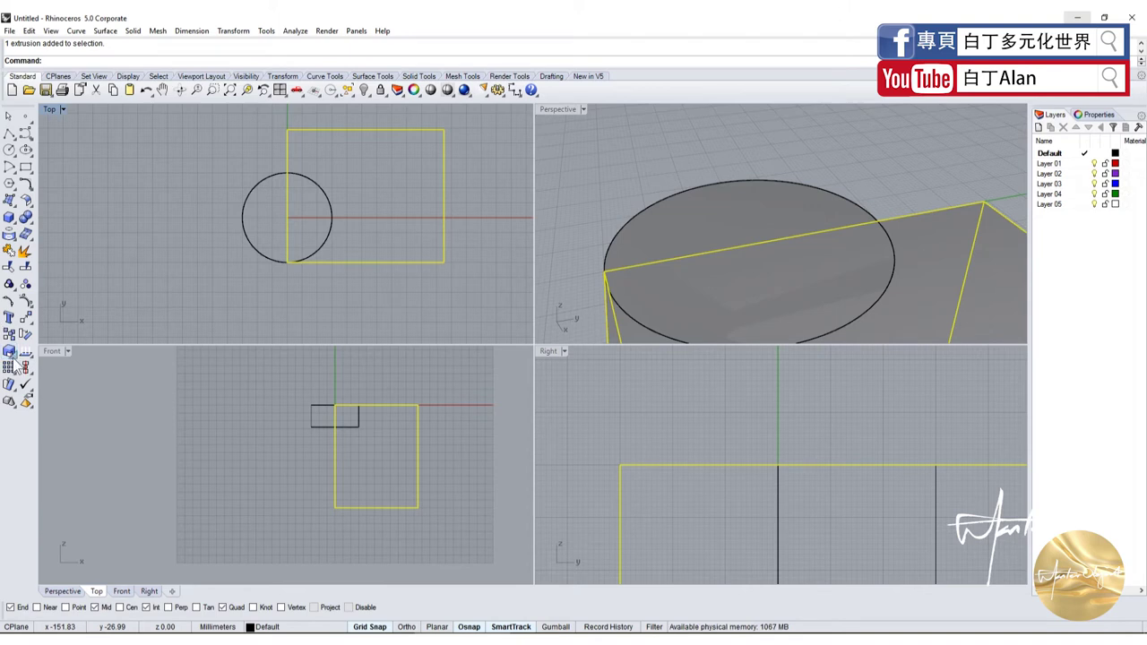
Scale 1D the box from its corner so its edge reaches the circle's top
{"action": "left_click", "coordinate": [77, 360]}
{"action": "left_click", "coordinate": [287, 261]}
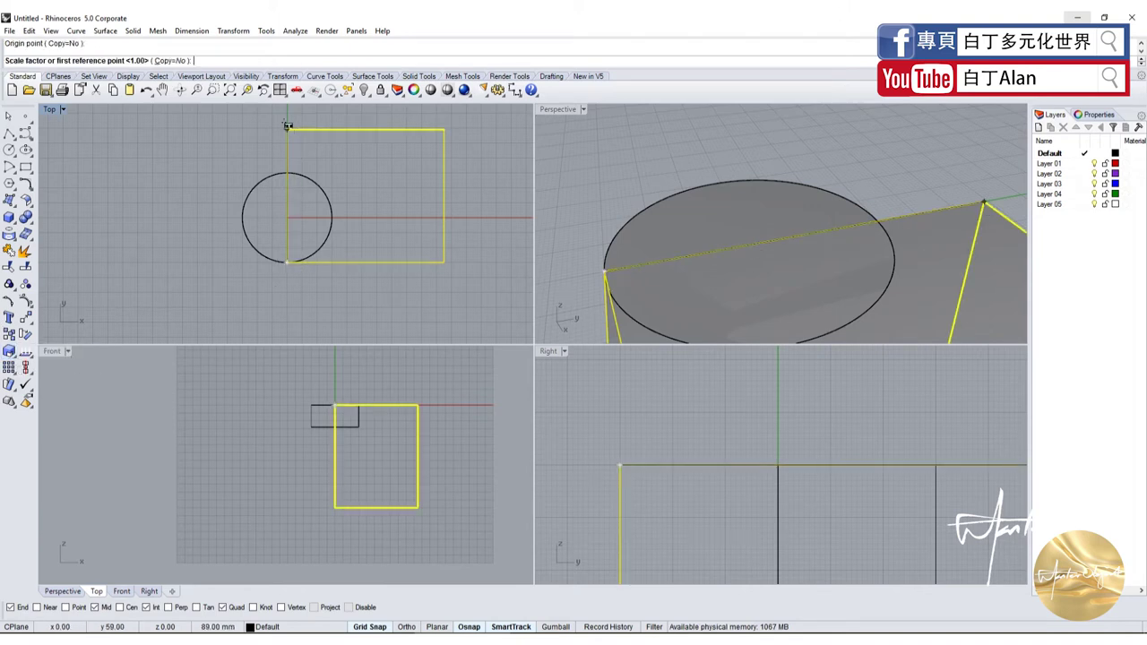
{"action": "left_click", "coordinate": [287, 126]}
{"action": "left_click", "coordinate": [287, 173]}
{"action": "left_click", "coordinate": [649, 219]}
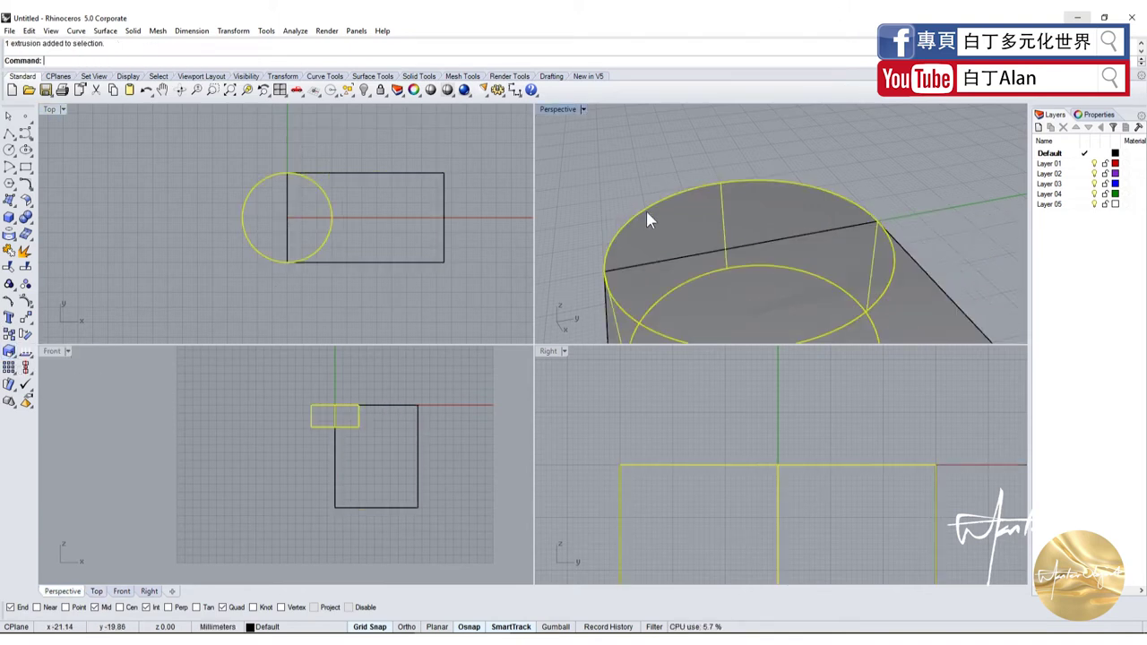
{"action": "left_click", "coordinate": [39, 231]}
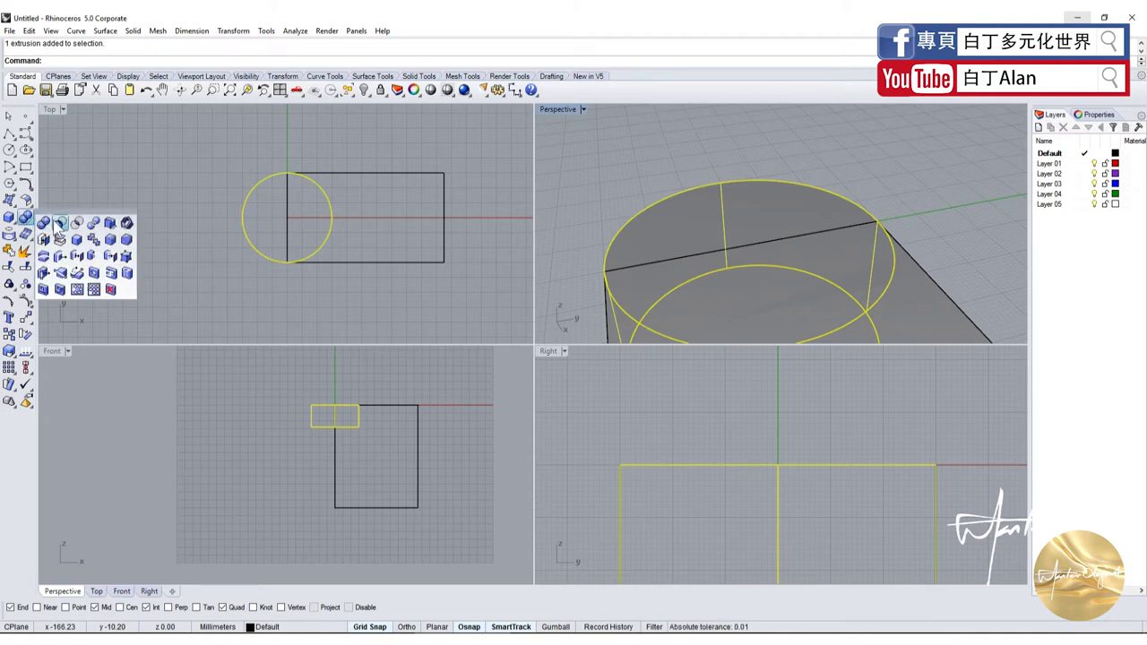
Try a Boolean Difference with the box, then undo it to restore both solids
{"action": "left_click", "coordinate": [54, 221]}
{"action": "left_click", "coordinate": [731, 256]}
{"action": "key", "text": "Return"}
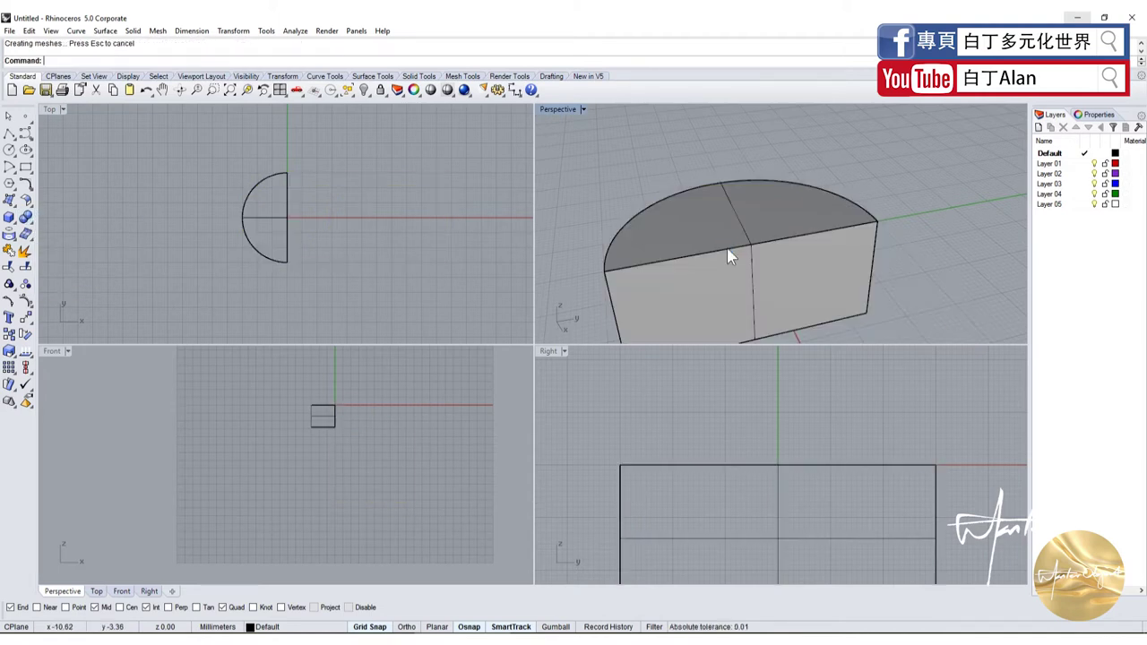
{"action": "key", "text": "ctrl+z"}
{"action": "key", "text": "Escape"}
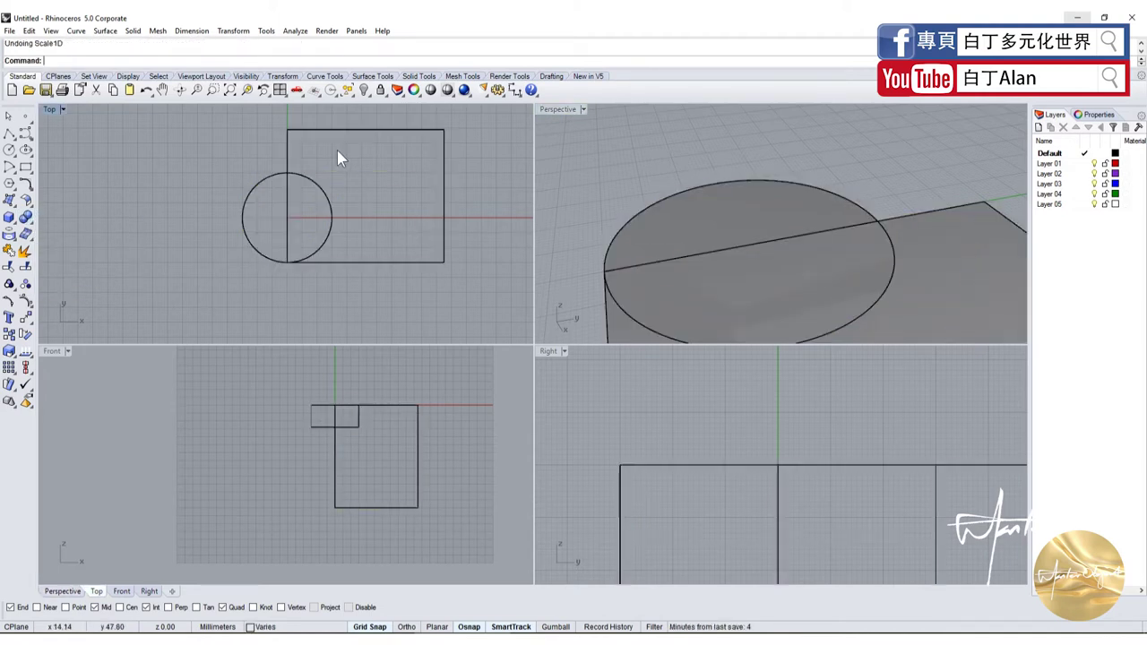
Move the box upward so it rises above the cylinder while still overlapping its side
{"action": "left_click_drag", "start_coordinate": [305, 131], "coordinate": [307, 148]}
{"action": "left_click", "coordinate": [280, 136]}
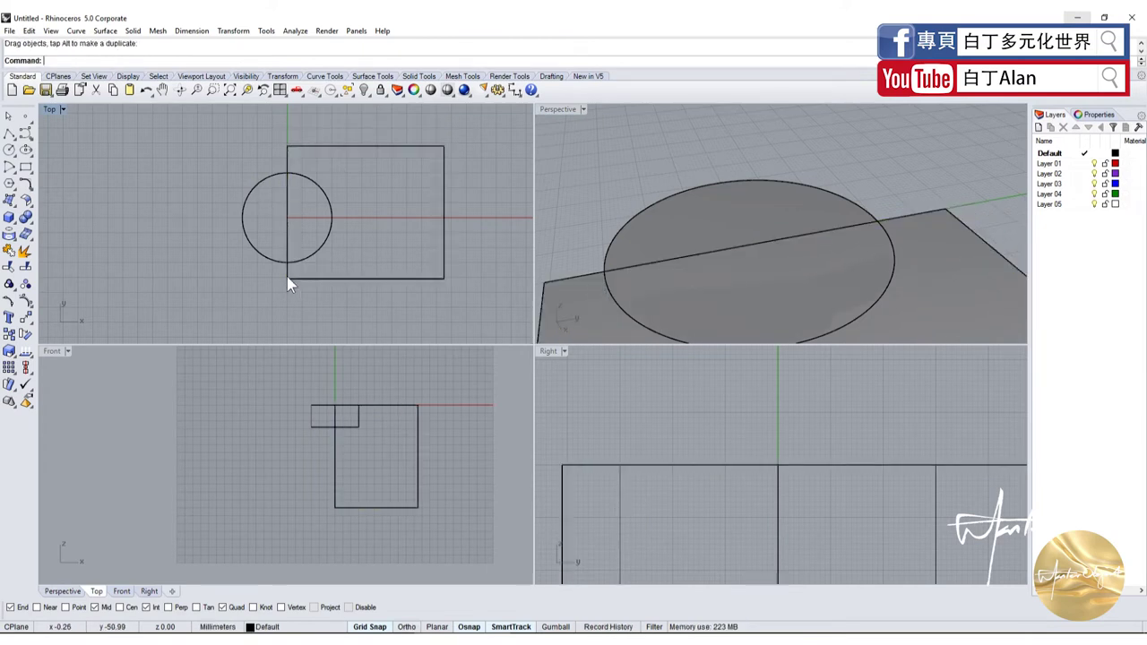
{"action": "left_click", "coordinate": [735, 276]}
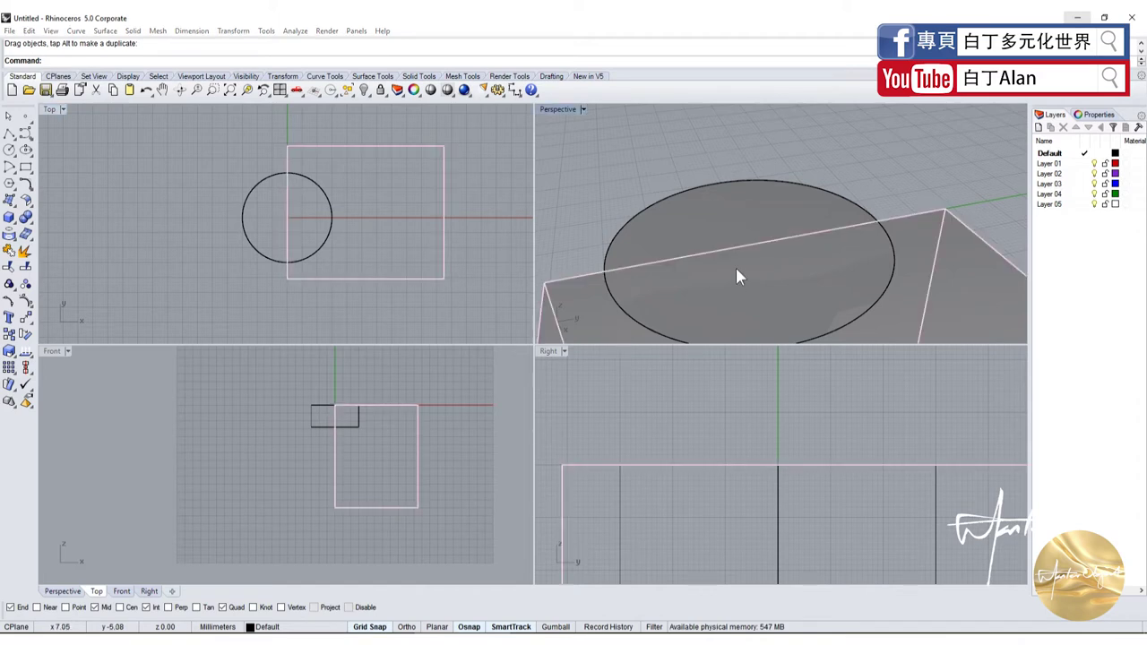
{"action": "left_click", "coordinate": [736, 268]}
{"action": "left_click_drag", "start_coordinate": [375, 404], "coordinate": [382, 371]}
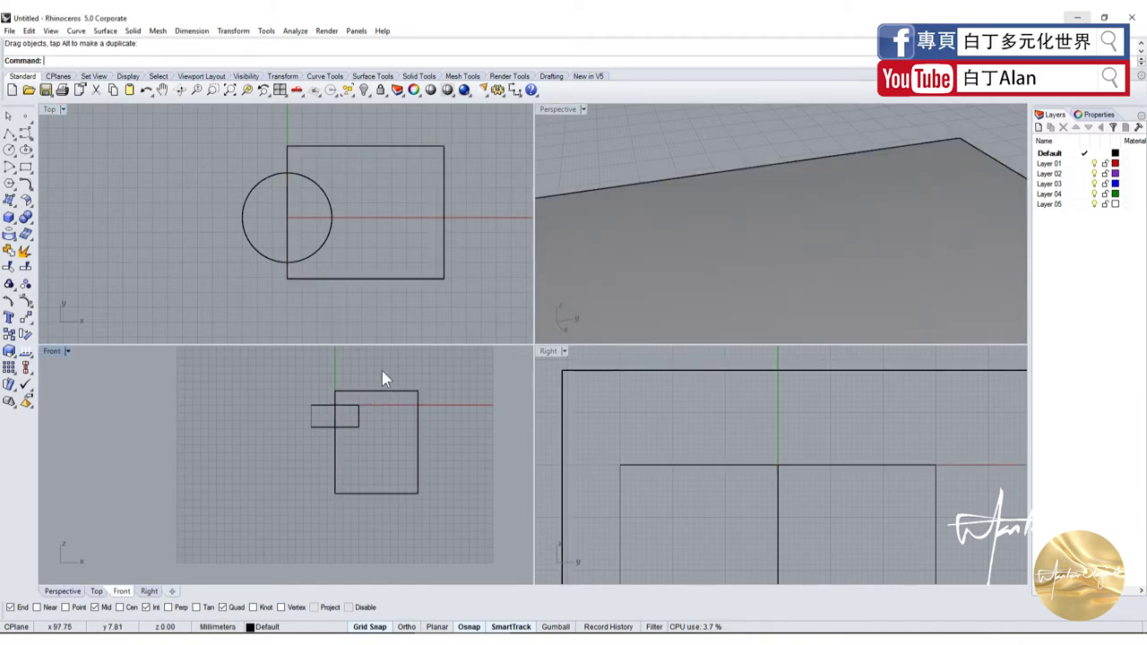
{"action": "scroll", "coordinate": [712, 234], "scroll_direction": "down", "scroll_amount": 5}
{"action": "right_click_drag", "start_coordinate": [712, 235], "coordinate": [797, 278]}
Boolean-subtract the box from the cylinder into a half-cylinder, then select all and delete
{"action": "left_click", "coordinate": [802, 284]}
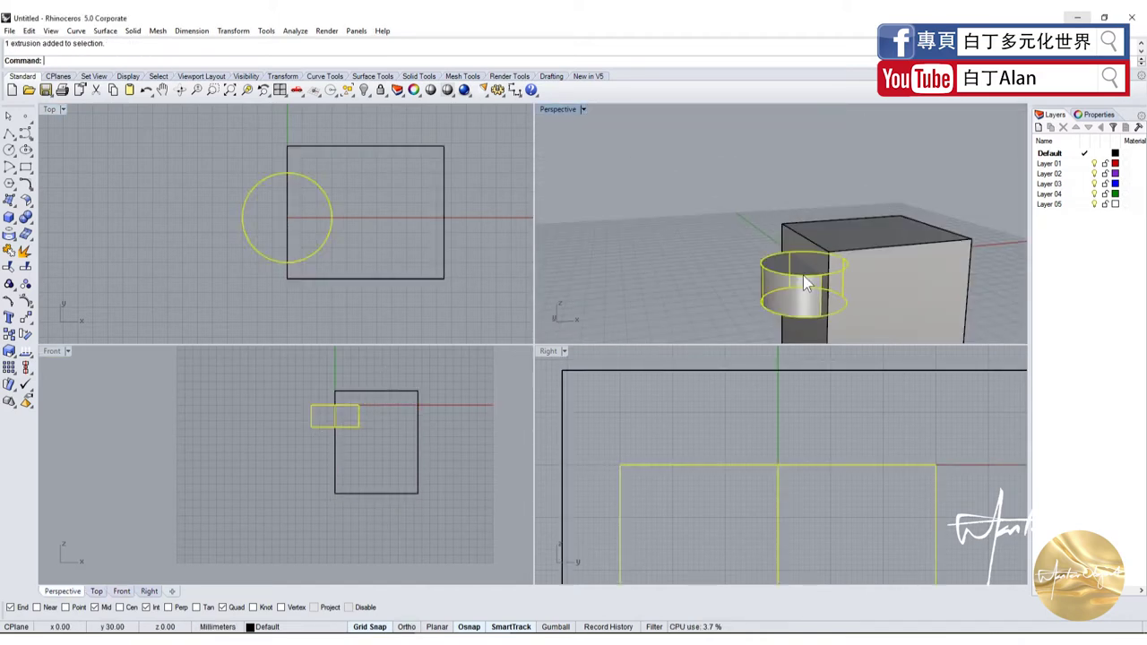
{"action": "left_click", "coordinate": [27, 219]}
{"action": "left_click", "coordinate": [59, 224]}
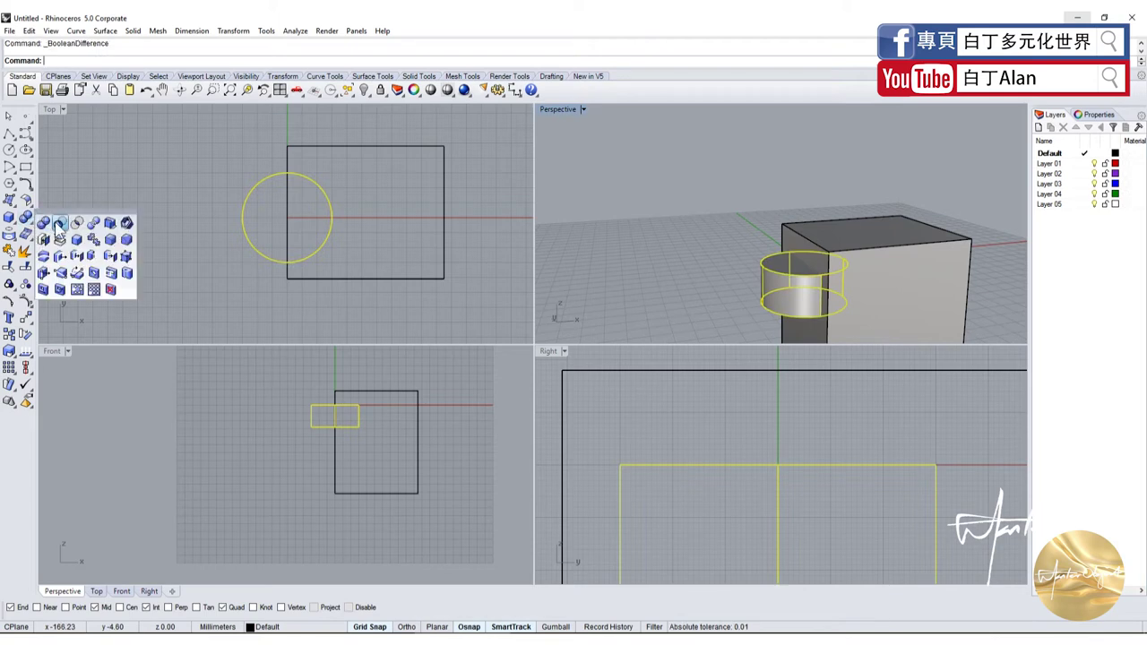
{"action": "left_click", "coordinate": [806, 252]}
{"action": "key", "text": "Return"}
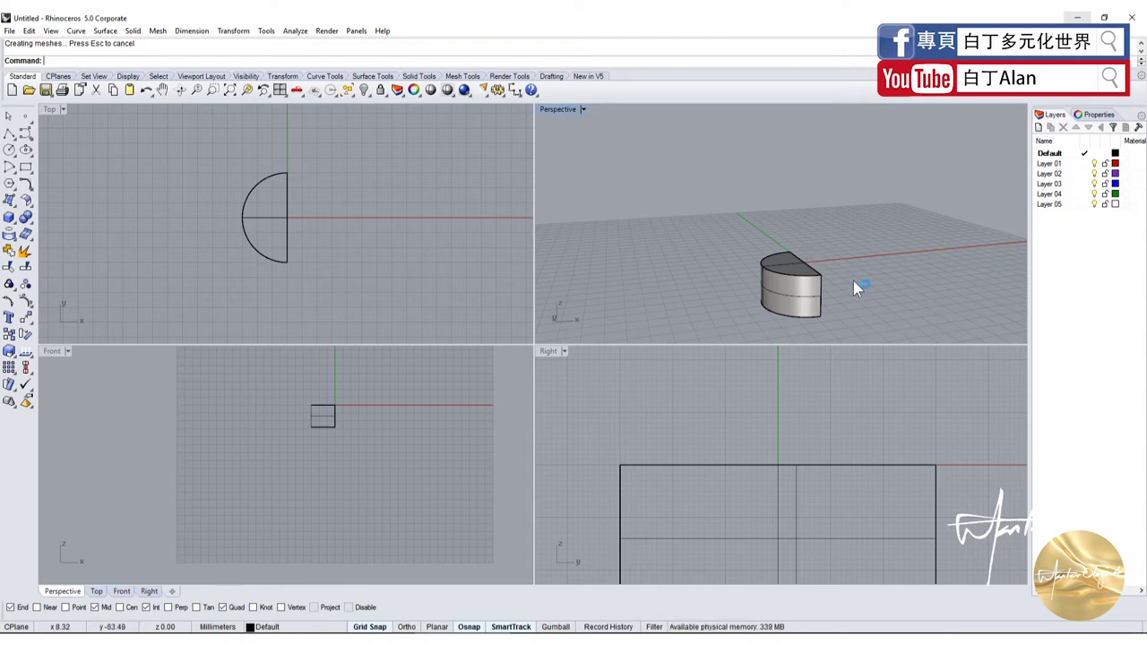
{"action": "key", "text": "ctrl+a"}
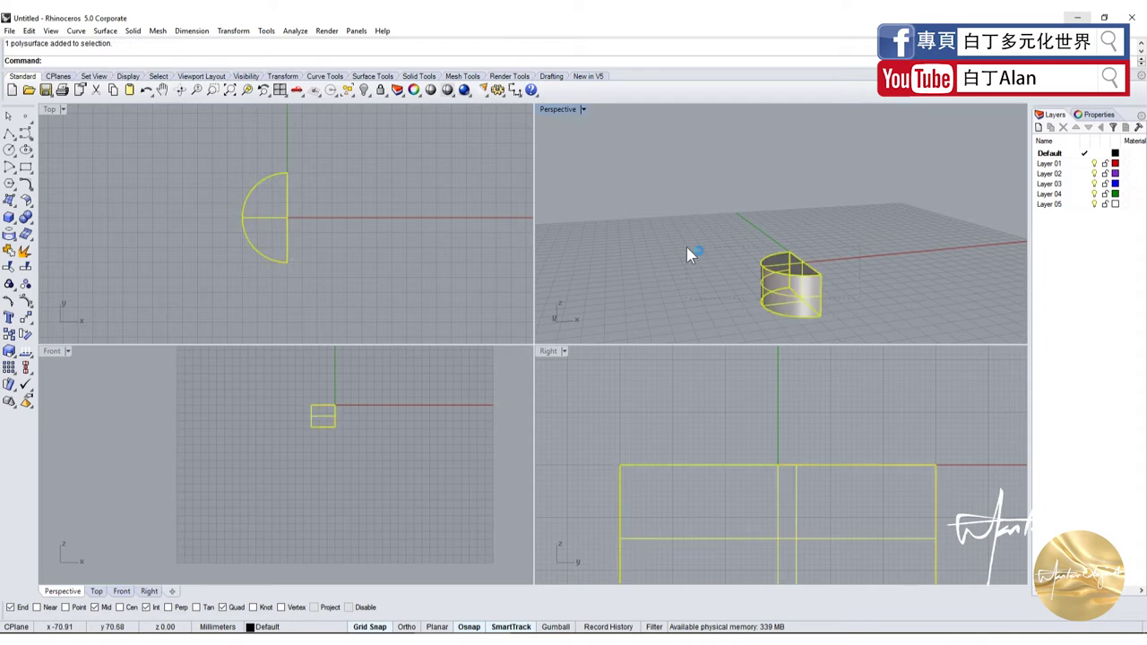
{"action": "key", "text": "Delete"}
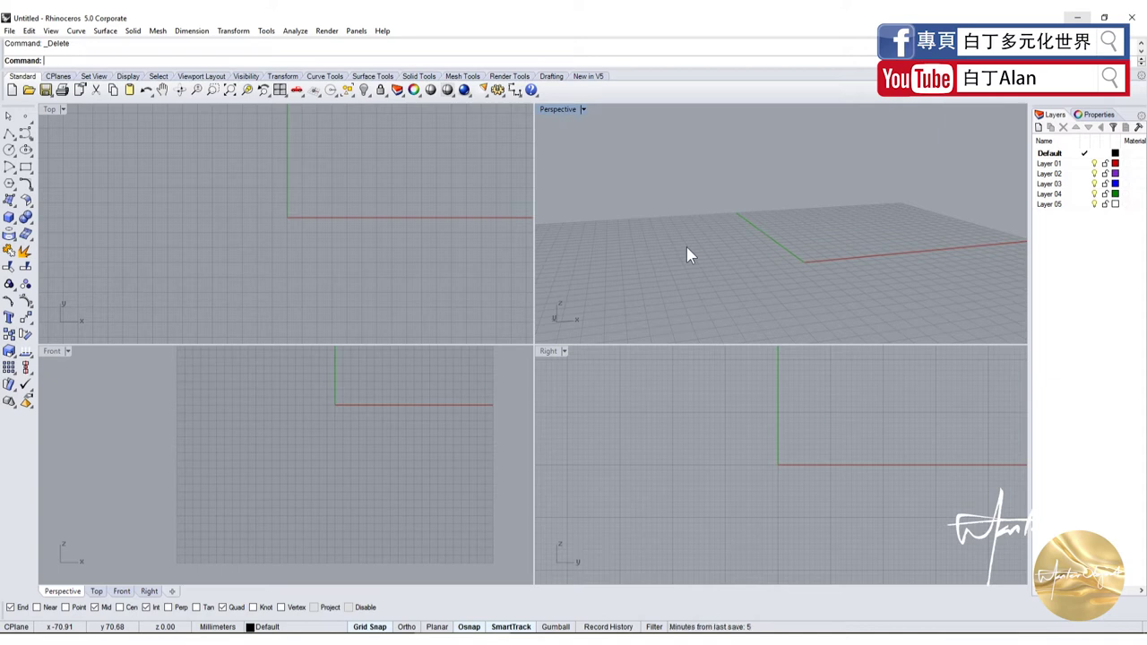
Draw a new box with its base from the origin in Top view and height set in Front
{"action": "left_click", "coordinate": [286, 254]}
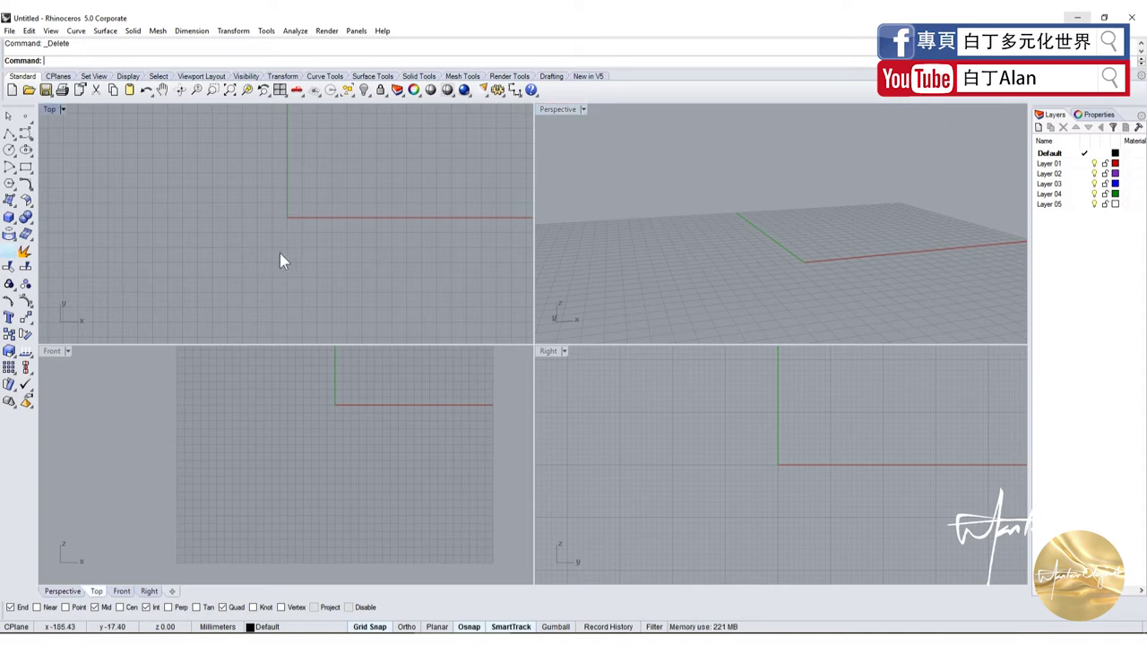
{"action": "left_click", "coordinate": [9, 217]}
{"action": "right_click_drag", "start_coordinate": [297, 209], "coordinate": [242, 256]}
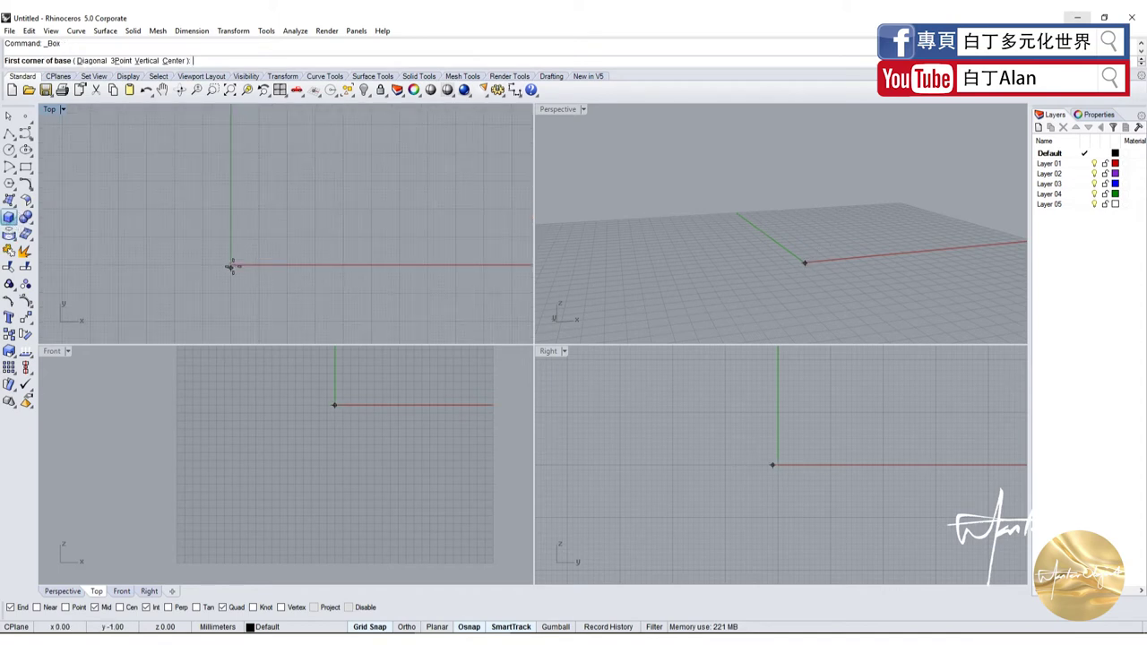
{"action": "left_click", "coordinate": [231, 265]}
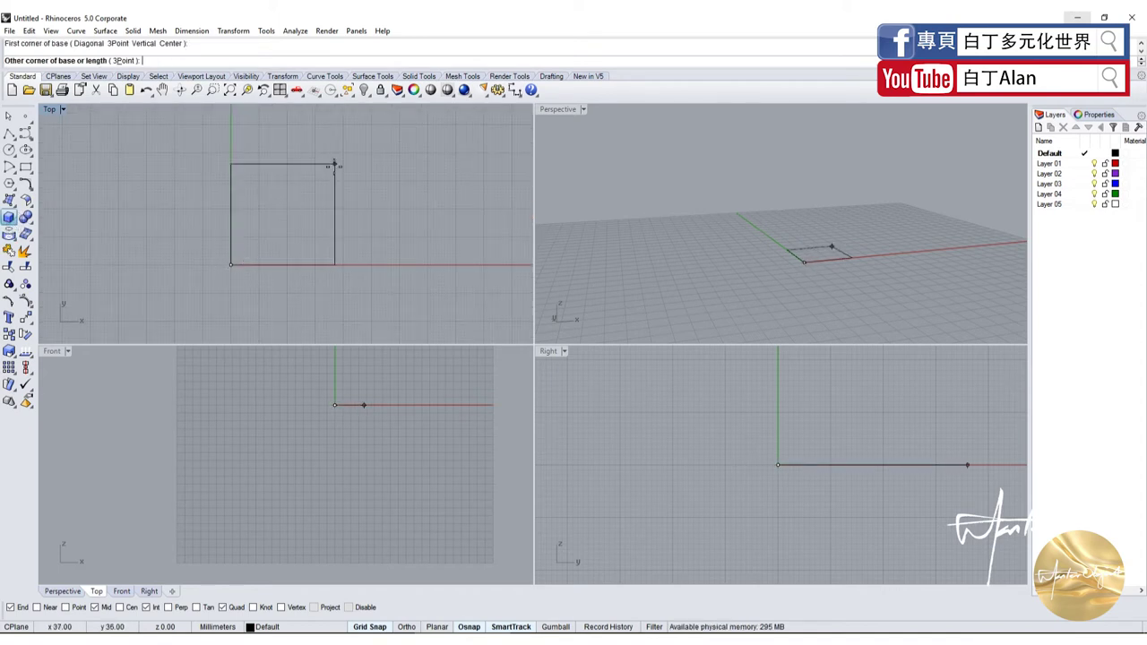
{"action": "left_click", "coordinate": [342, 153]}
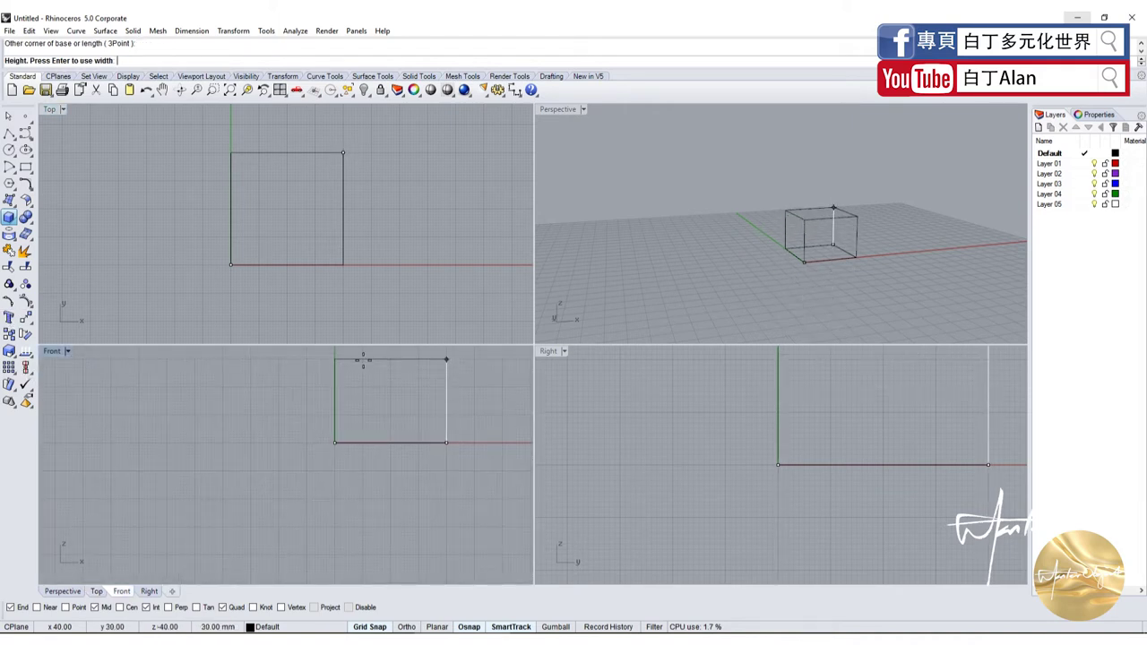
{"action": "left_click", "coordinate": [363, 361]}
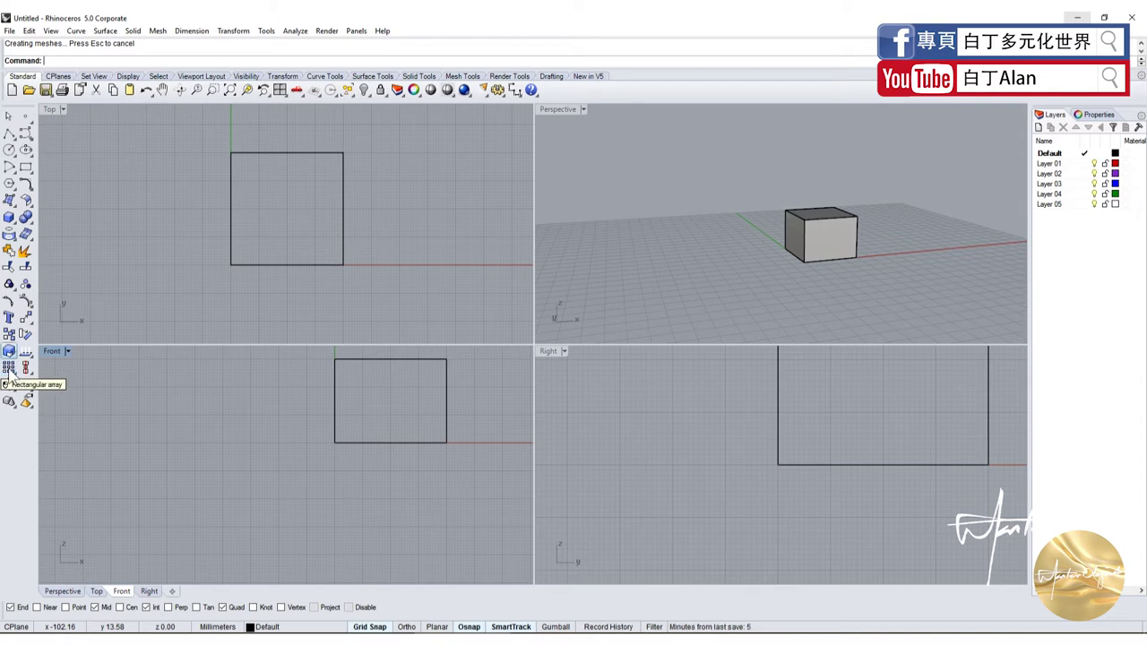
{"action": "left_click", "coordinate": [10, 335]}
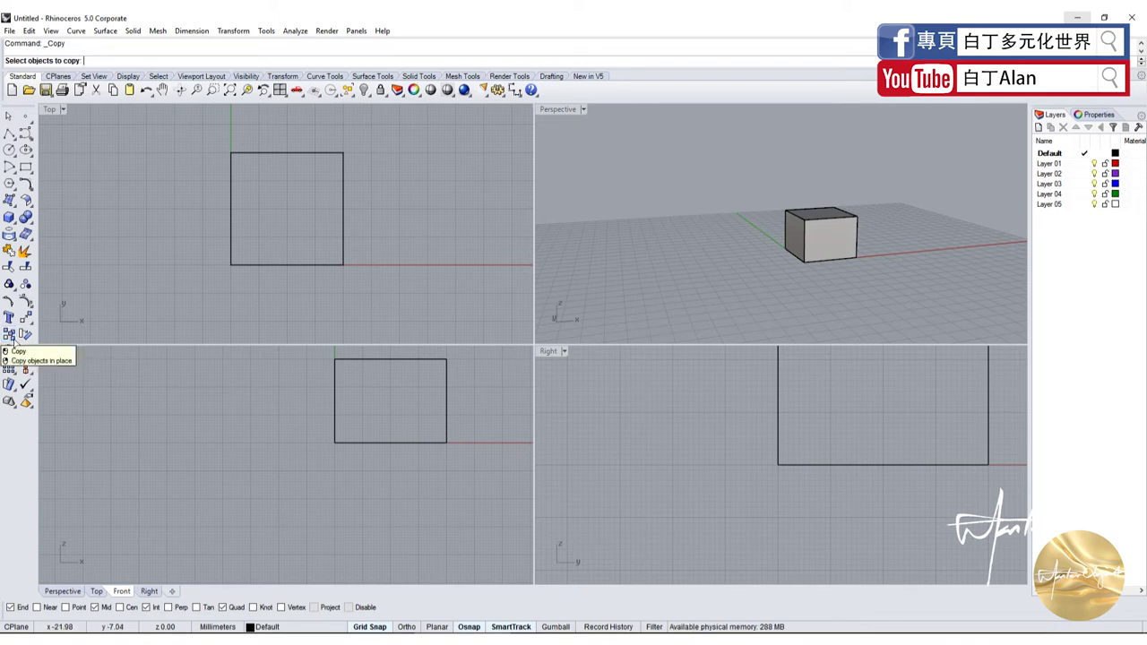
Copy the box from its corner base point, entering a copy distance
{"action": "left_click", "coordinate": [266, 267]}
{"action": "key", "text": "Return"}
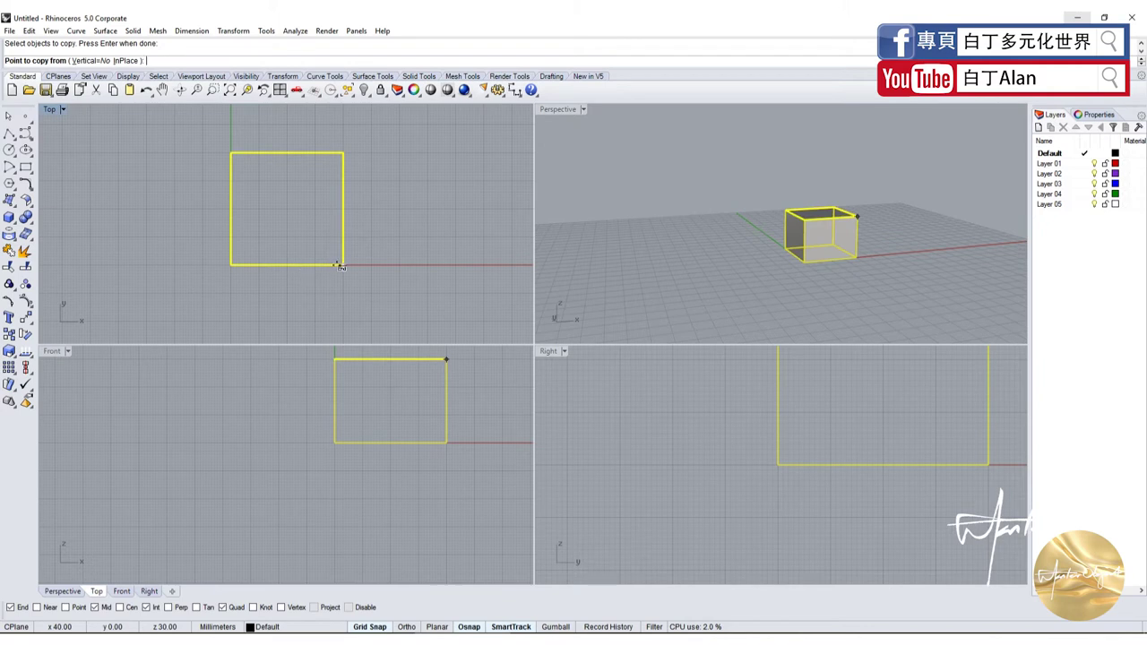
{"action": "left_click", "coordinate": [339, 266]}
{"action": "scroll", "coordinate": [296, 264], "scroll_direction": "down", "scroll_amount": 4}
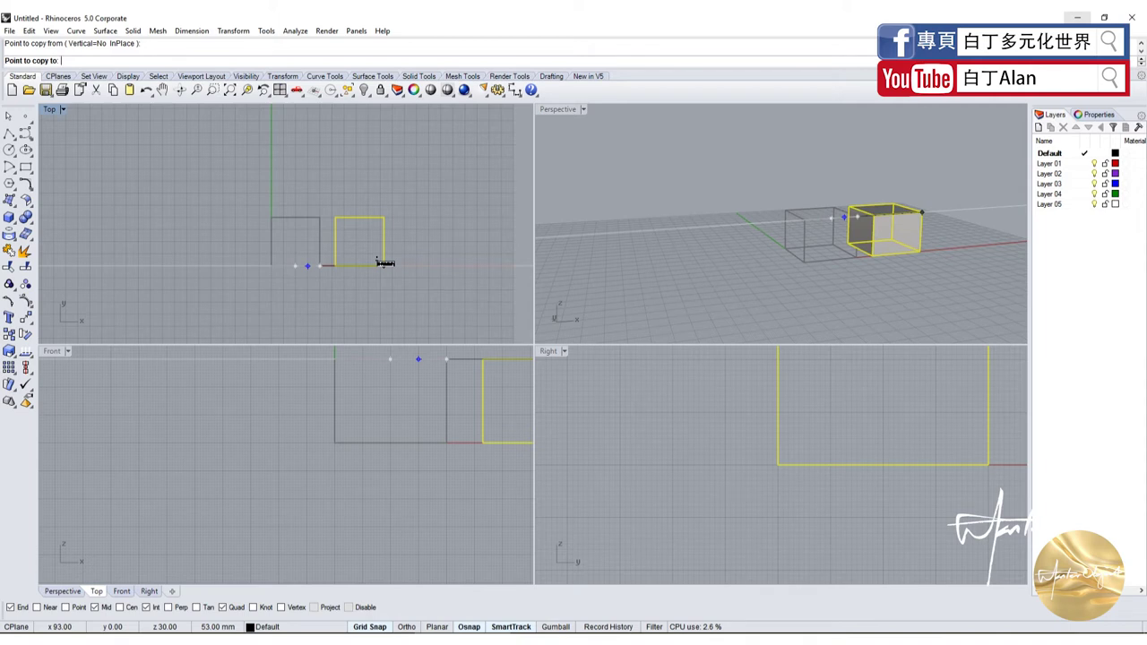
{"action": "type", "text": "10"}
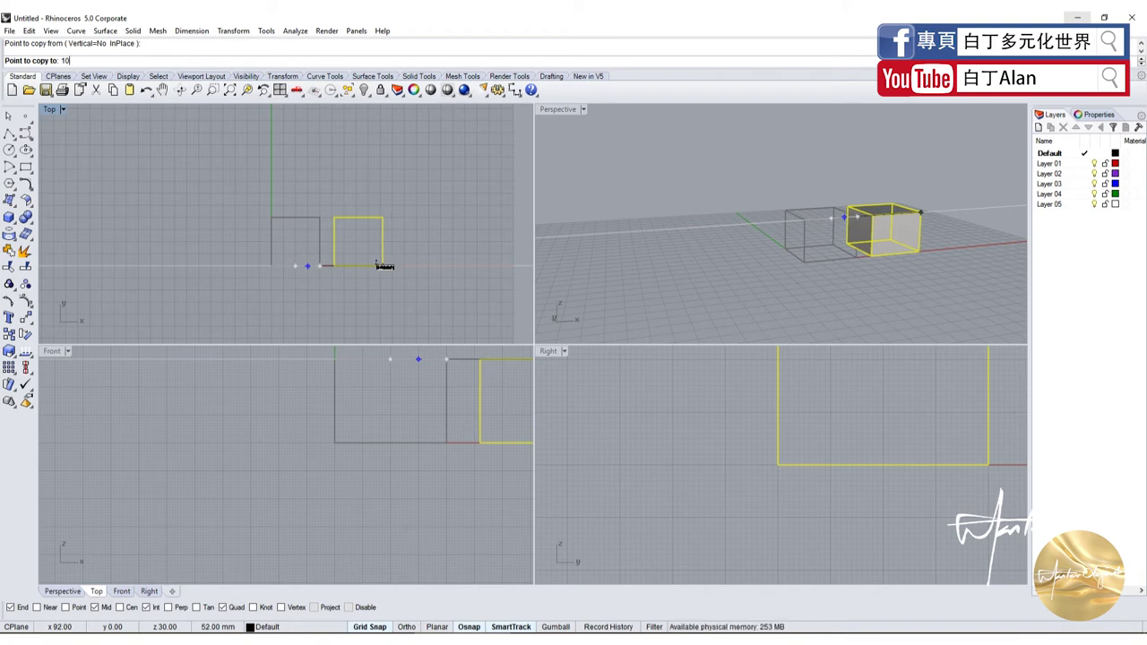
{"action": "type", "text": "0"}
{"action": "key", "text": "Return"}
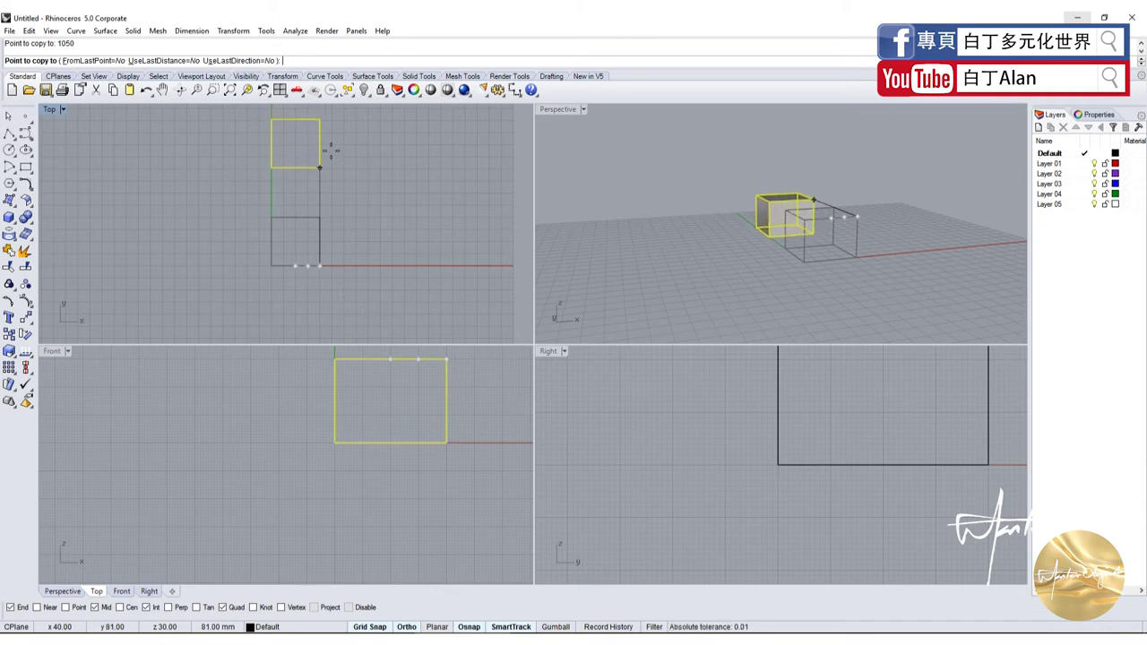
Place two box copies beside the original and window-select both copies
{"action": "left_click", "coordinate": [422, 266]}
{"action": "type", "text": "50"}
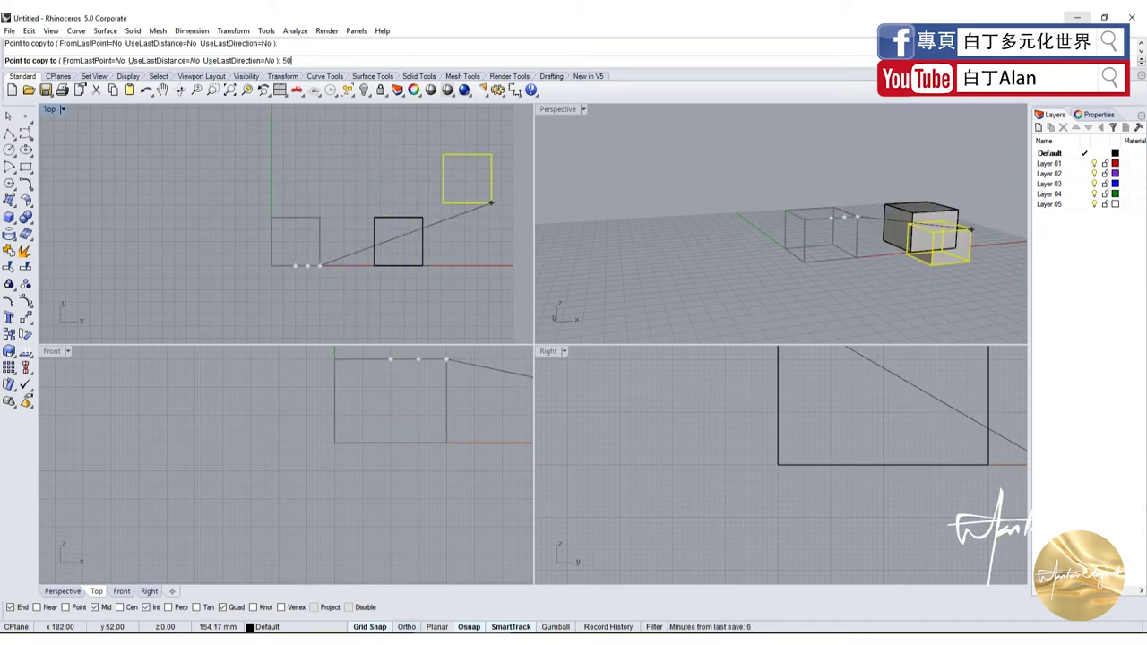
{"action": "key", "text": "Return"}
{"action": "left_click", "coordinate": [488, 201]}
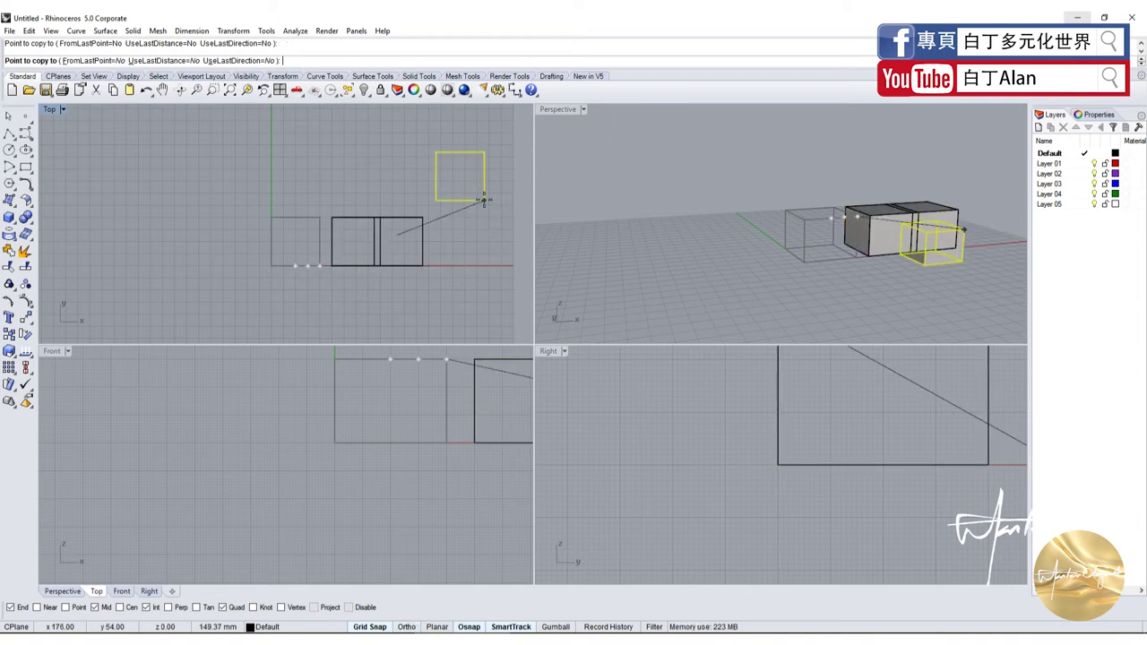
{"action": "key", "text": "Return"}
{"action": "left_click_drag", "start_coordinate": [453, 238], "coordinate": [345, 201]}
Delete the two copies, then copy the remaining box 50 units to the right
{"action": "key", "text": "Delete"}
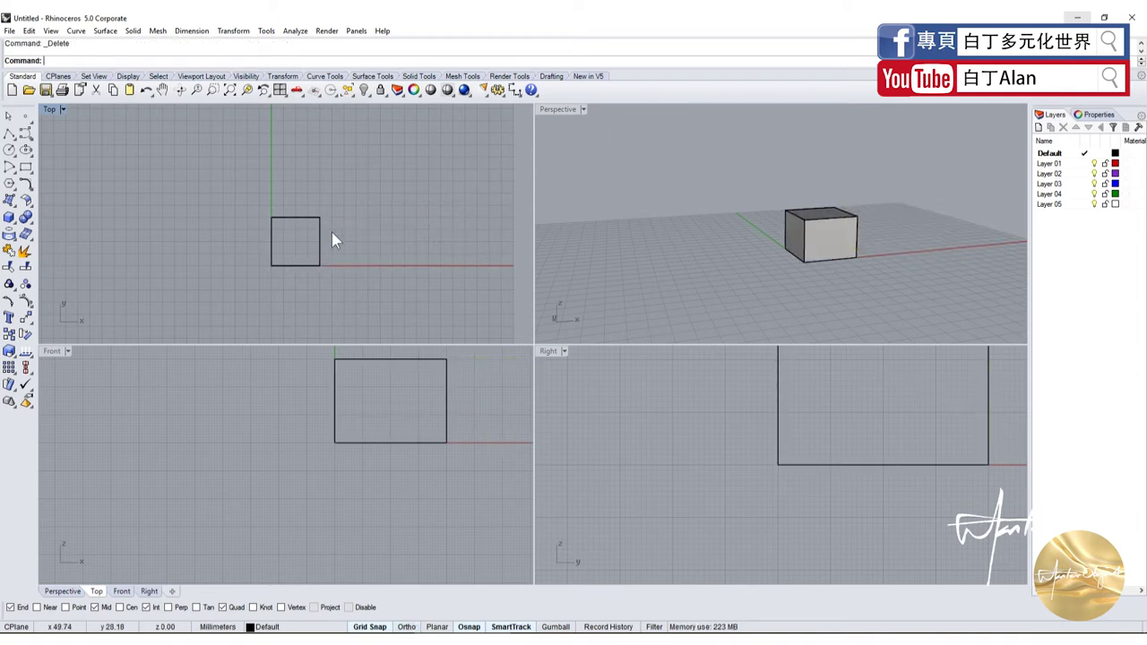
{"action": "left_click", "coordinate": [319, 235]}
{"action": "left_click", "coordinate": [349, 229]}
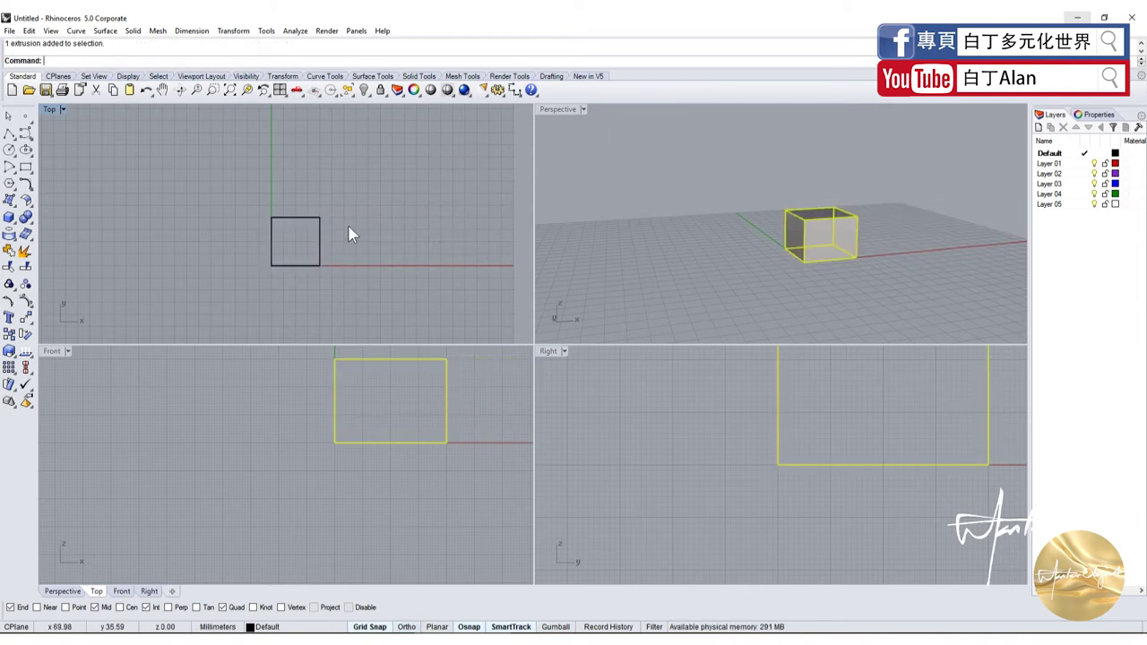
{"action": "left_click", "coordinate": [289, 217]}
{"action": "right_click", "coordinate": [353, 234]}
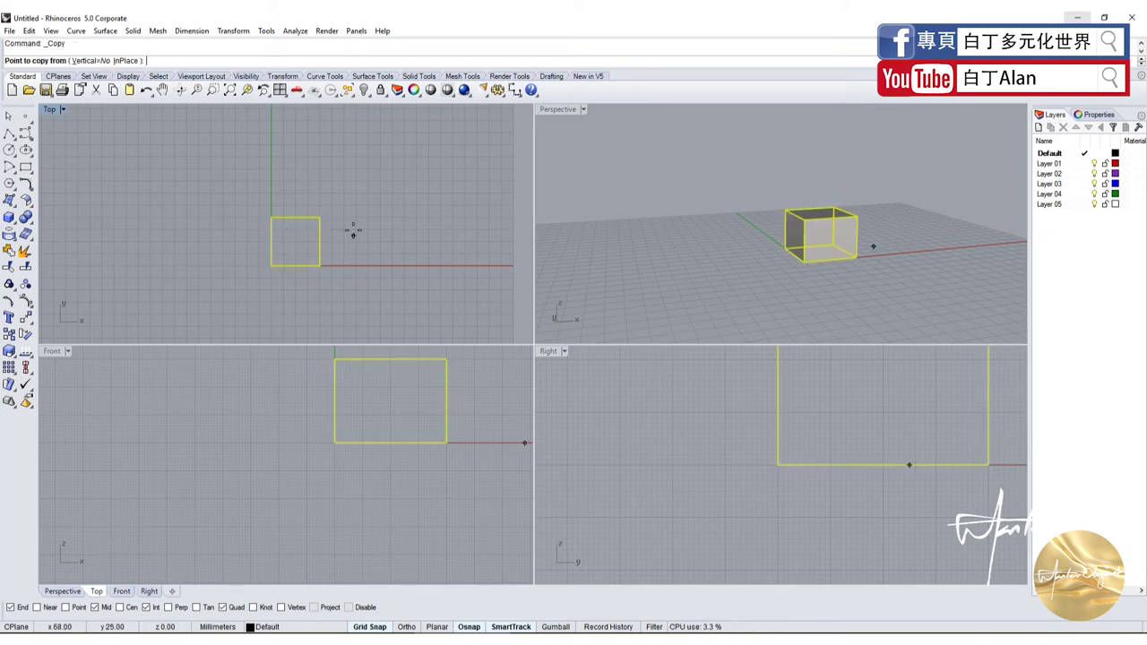
{"action": "left_click", "coordinate": [319, 266]}
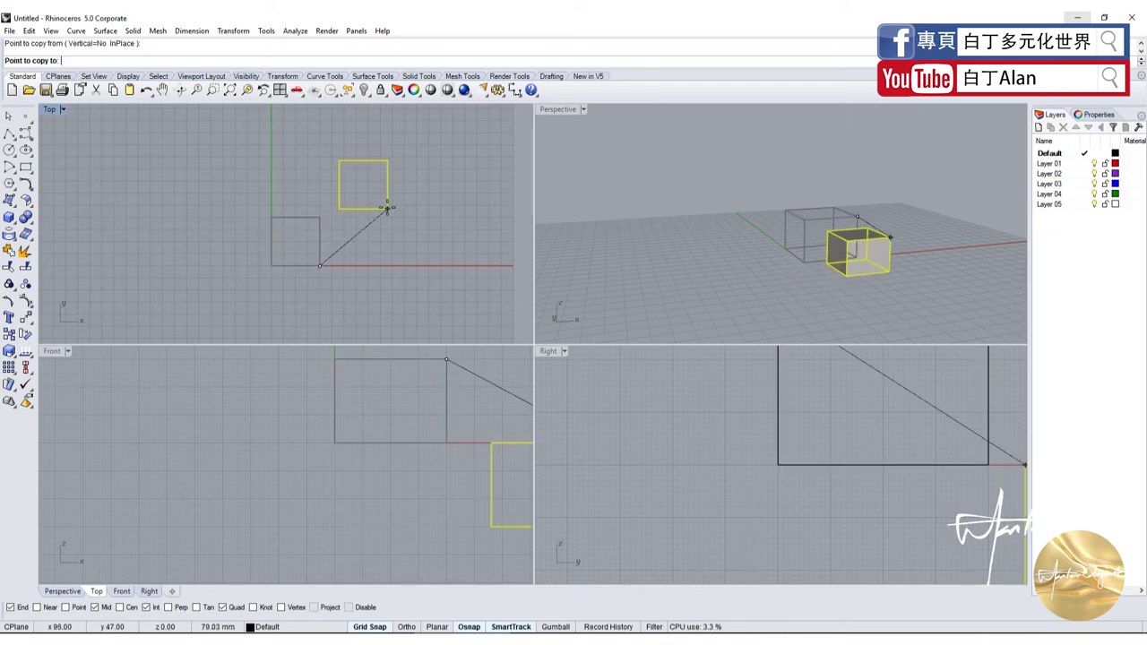
{"action": "type", "text": "50"}
{"action": "key", "text": "Return"}
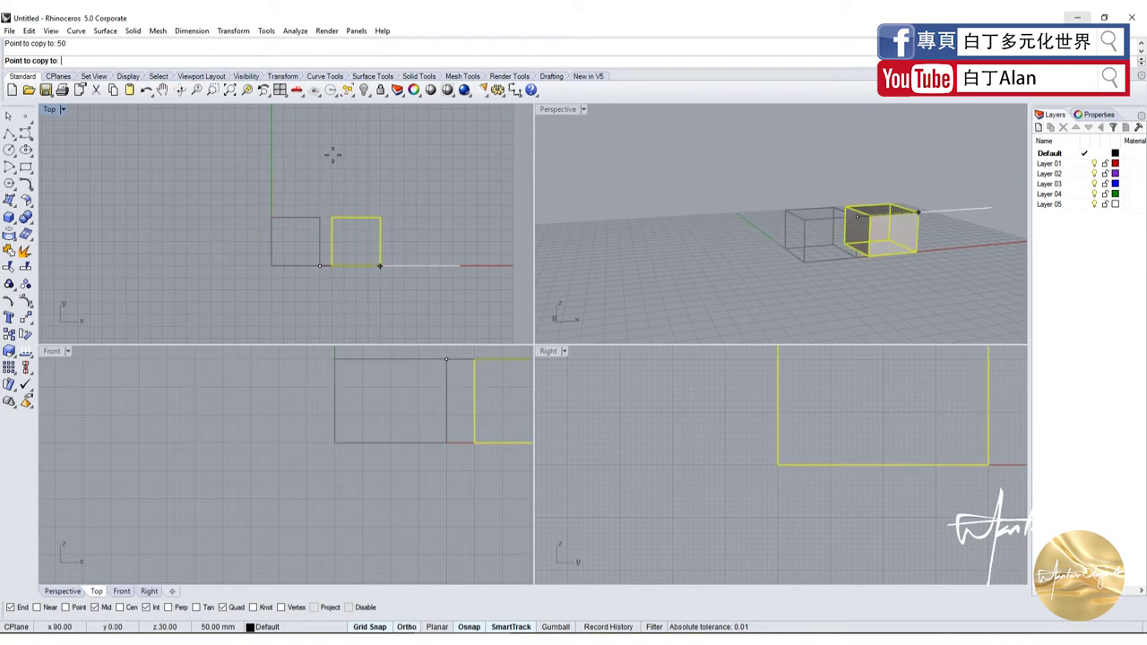
{"action": "left_click", "coordinate": [394, 263]}
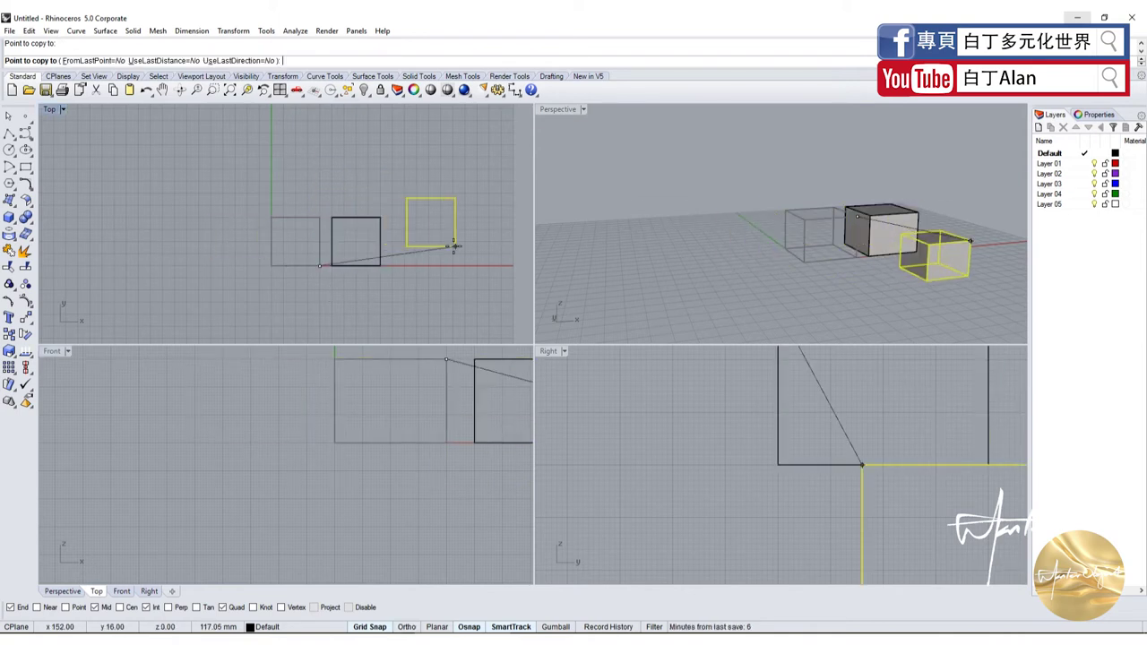
Place further copies 50 units apart along the X axis with Ortho, then select all three boxes
{"action": "type", "text": "50"}
{"action": "key", "text": "Return"}
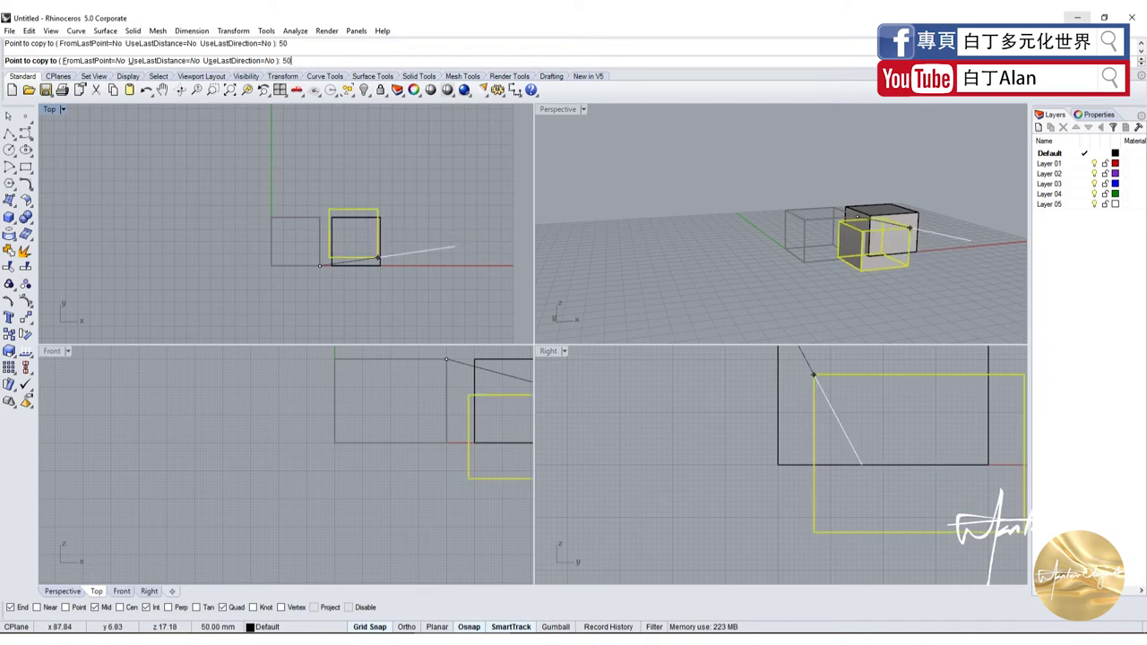
{"action": "key", "text": "F8"}
{"action": "key", "text": "F8"}
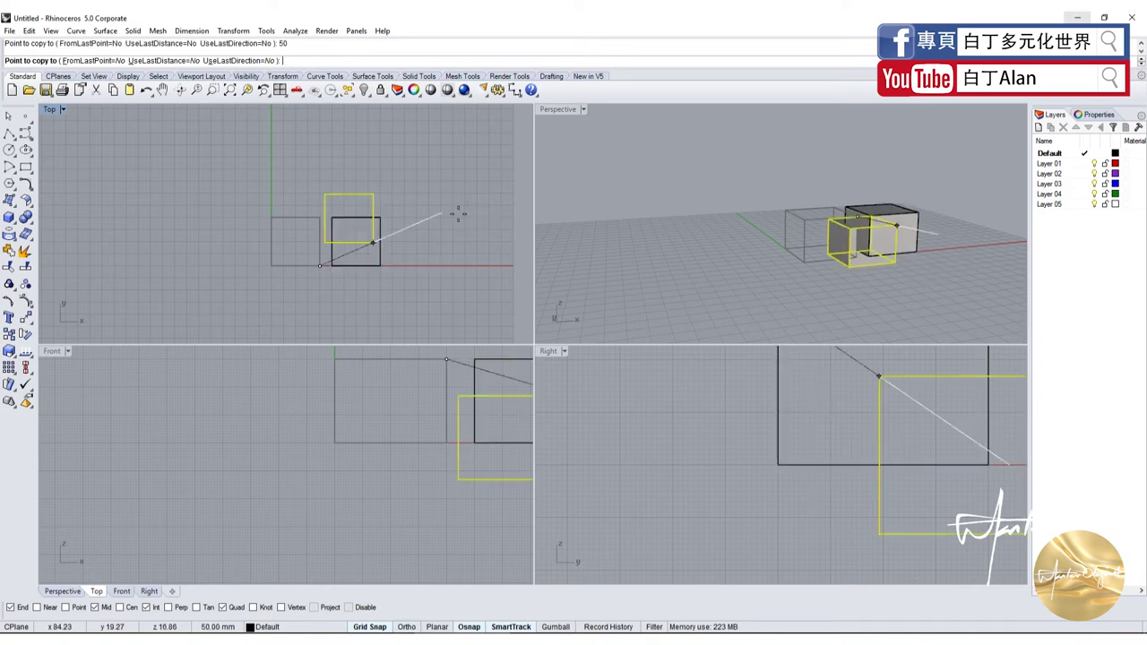
{"action": "key", "text": "F8"}
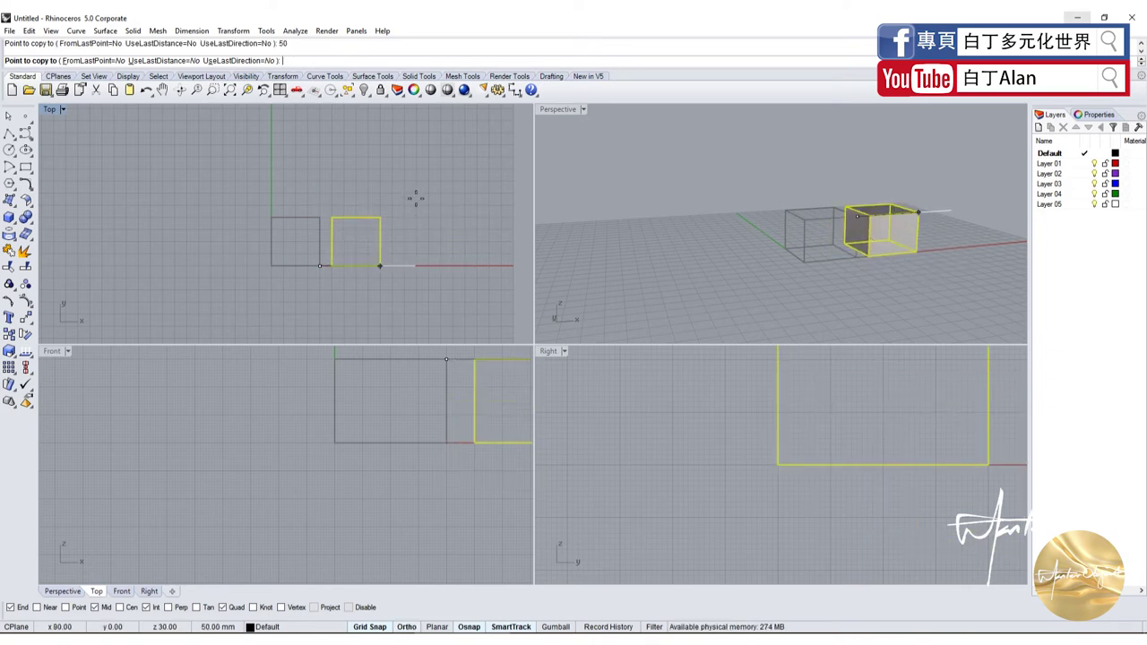
{"action": "left_click", "coordinate": [414, 197]}
{"action": "key", "text": "F8"}
{"action": "key", "text": "F8"}
{"action": "left_click", "coordinate": [415, 197]}
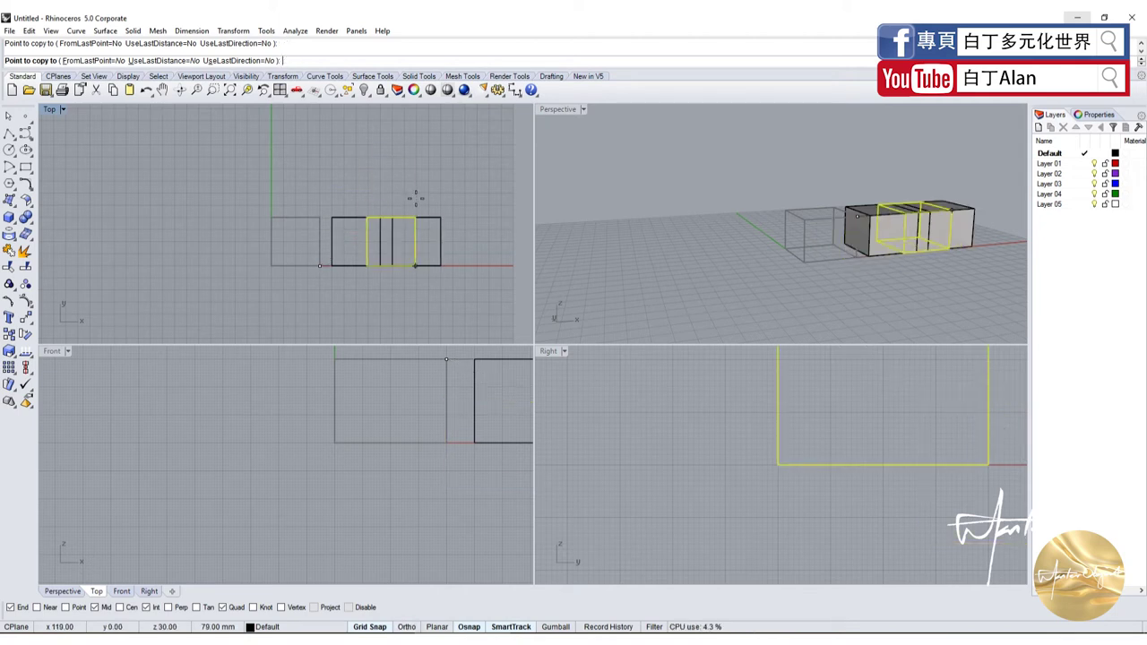
{"action": "key", "text": "Return"}
{"action": "key", "text": "Escape"}
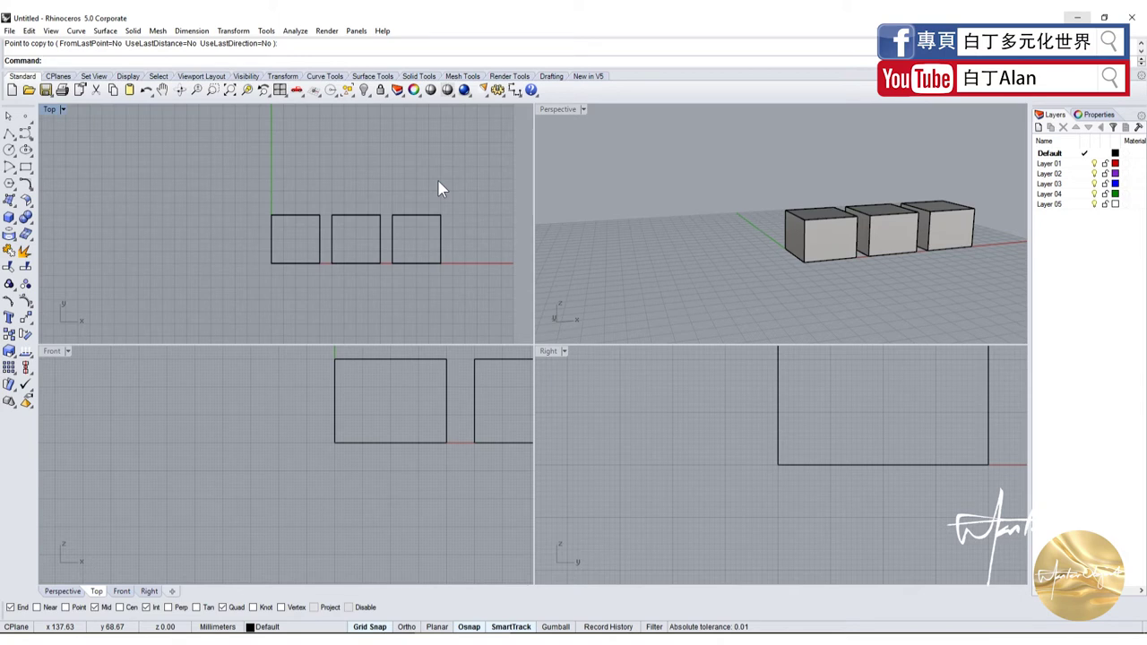
{"action": "left_click_drag", "start_coordinate": [446, 278], "coordinate": [250, 233]}
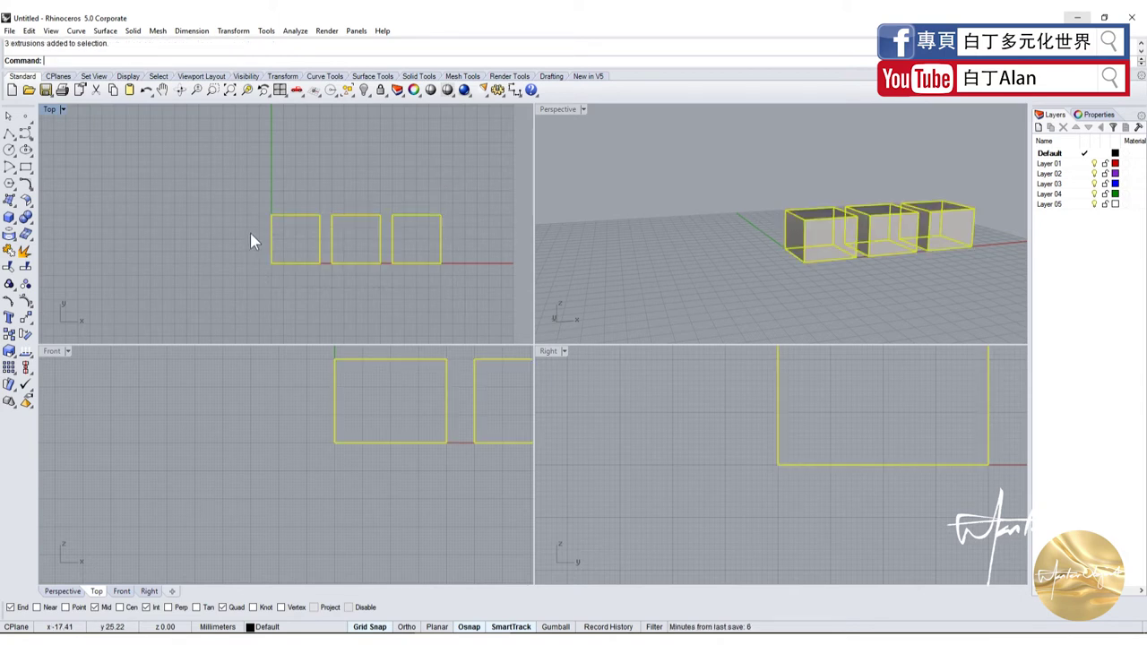
Delete the three boxes, undo, then delete only the two right-hand boxes
{"action": "key", "text": "Delete"}
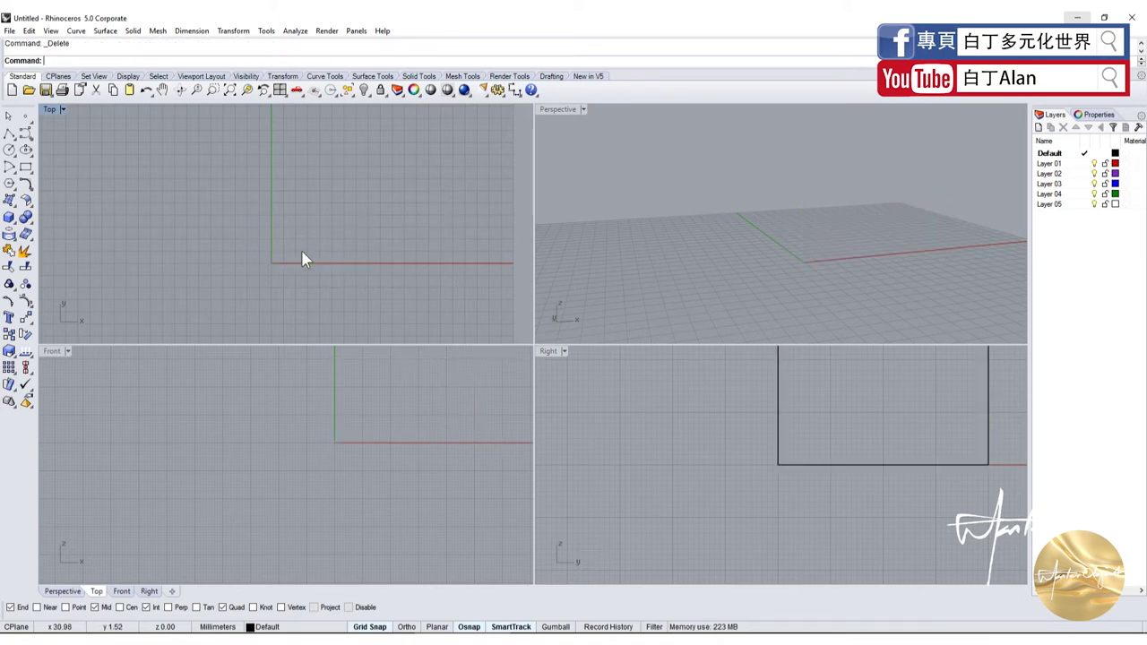
{"action": "key", "text": "ctrl+z"}
{"action": "left_click", "coordinate": [376, 290]}
{"action": "left_click_drag", "start_coordinate": [456, 286], "coordinate": [323, 217]}
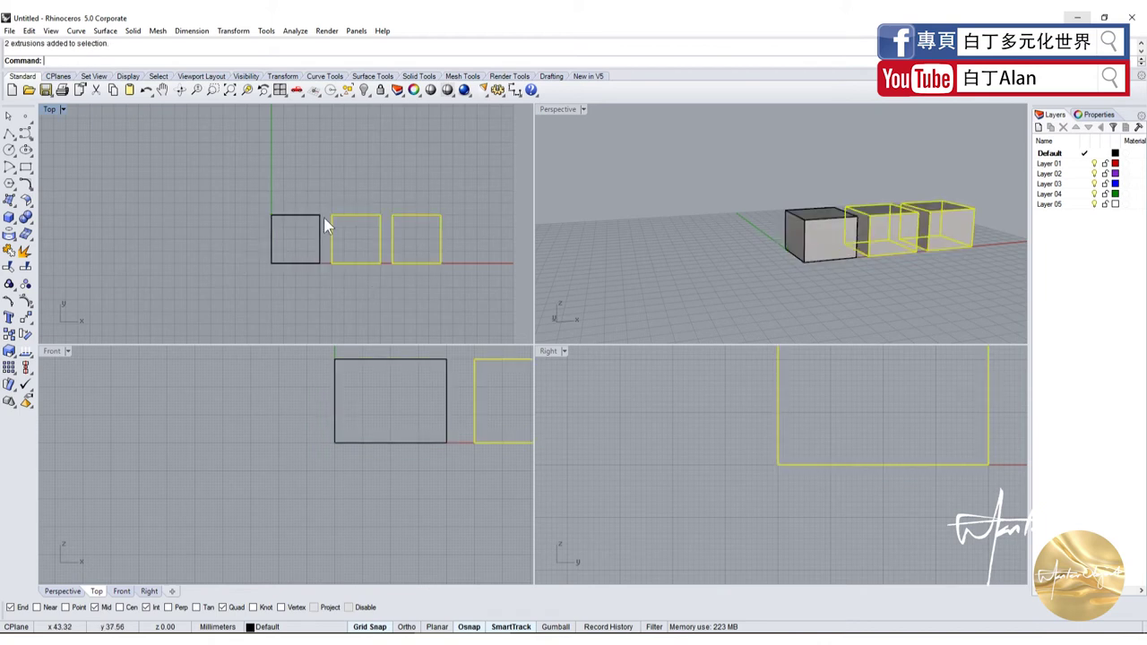
{"action": "key", "text": "Delete"}
Copy and paste the remaining box, moving the duplicate to the right of the original
{"action": "left_click_drag", "start_coordinate": [346, 264], "coordinate": [230, 208]}
{"action": "key", "text": "ctrl+c"}
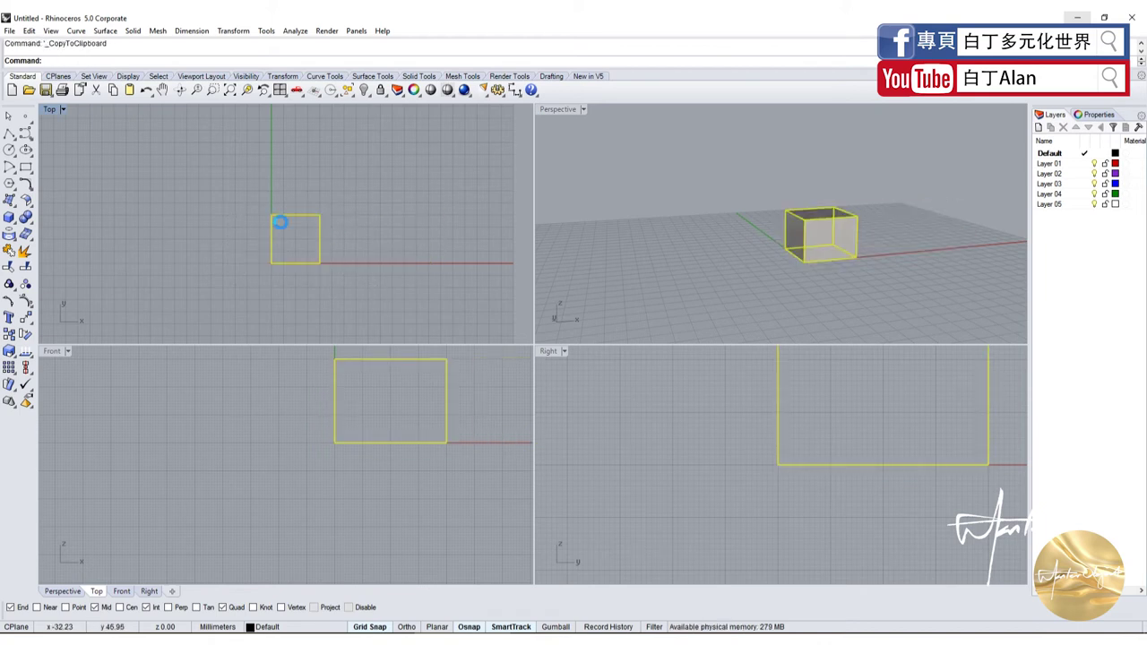
{"action": "key", "text": "ctrl+v"}
{"action": "left_click_drag", "start_coordinate": [320, 238], "coordinate": [408, 238]}
{"action": "left_click", "coordinate": [427, 283]}
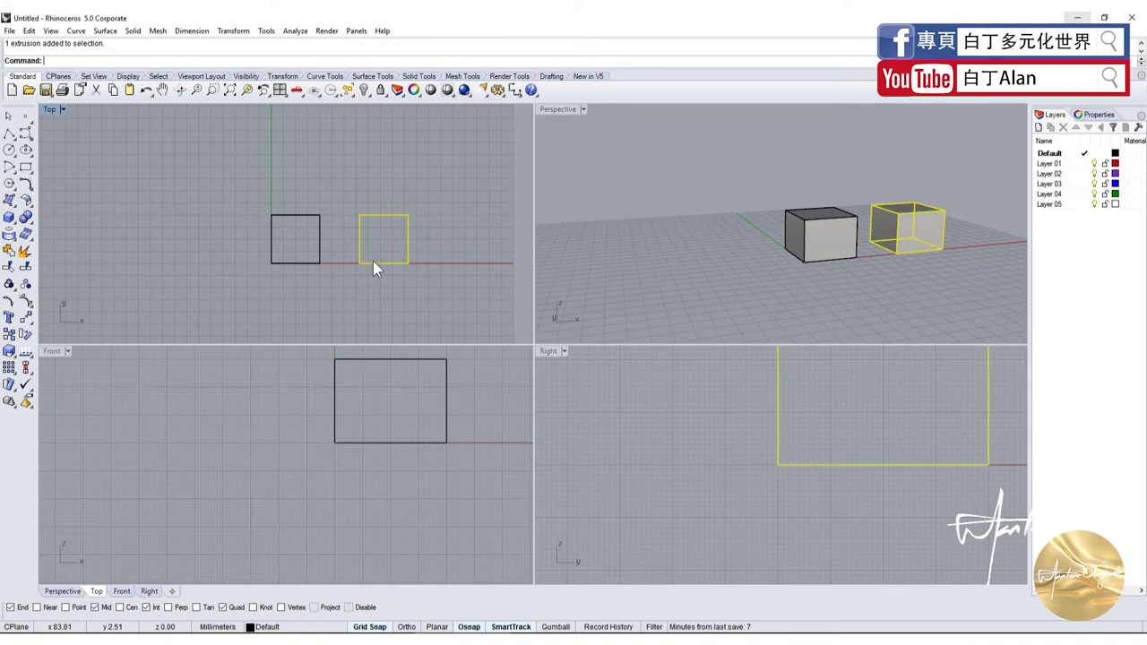
Paste the box once more, then window-select all boxes and delete them
{"action": "key", "text": "ctrl+v"}
{"action": "left_click", "coordinate": [388, 288]}
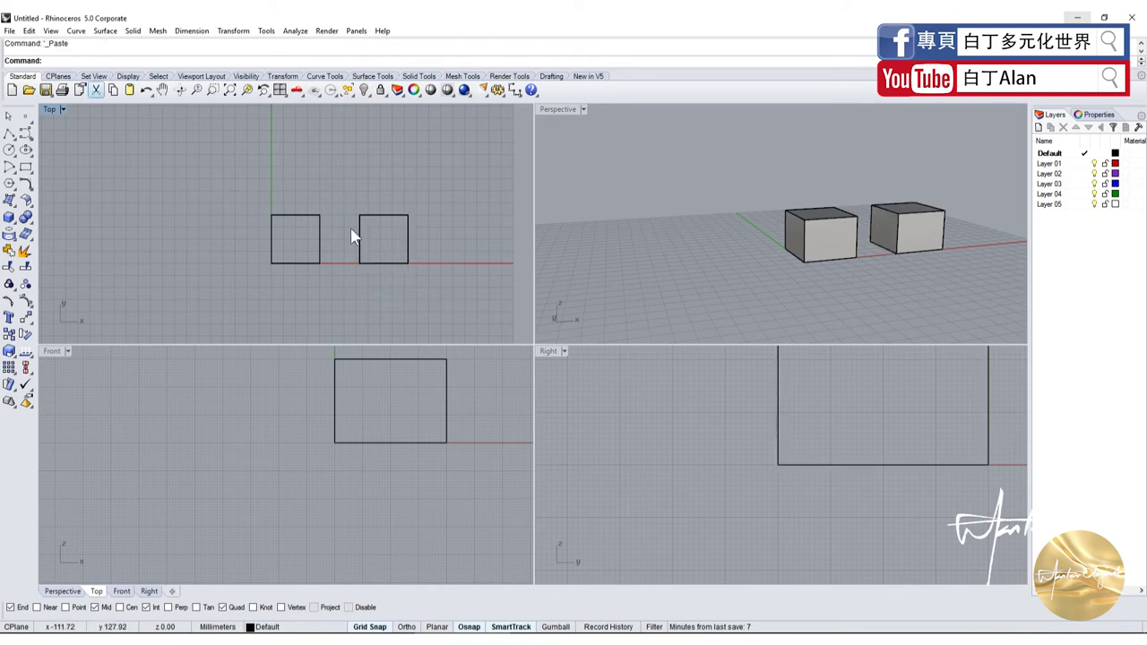
{"action": "left_click", "coordinate": [413, 229]}
{"action": "key", "text": "Escape"}
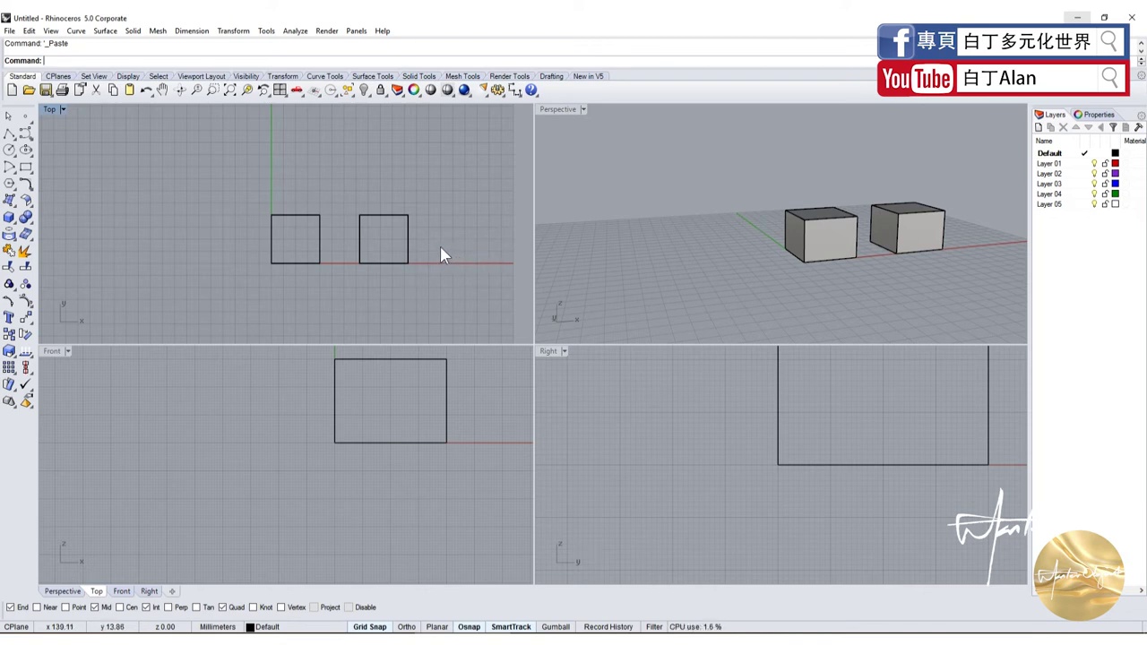
{"action": "left_click_drag", "start_coordinate": [407, 258], "coordinate": [162, 184]}
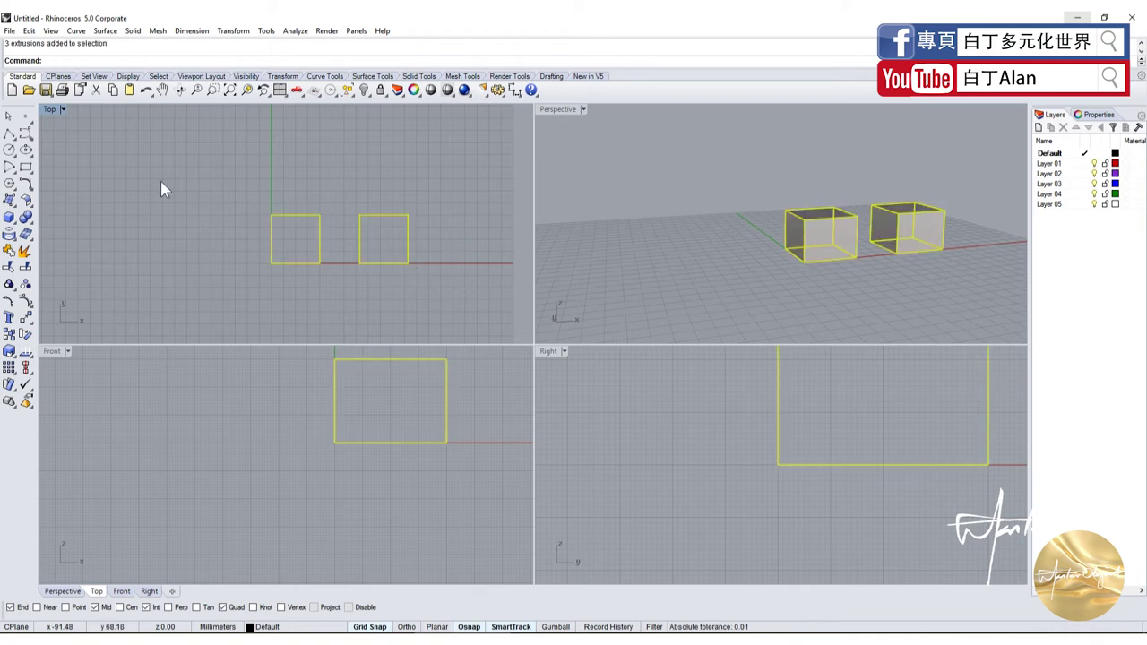
{"action": "key", "text": "Delete"}
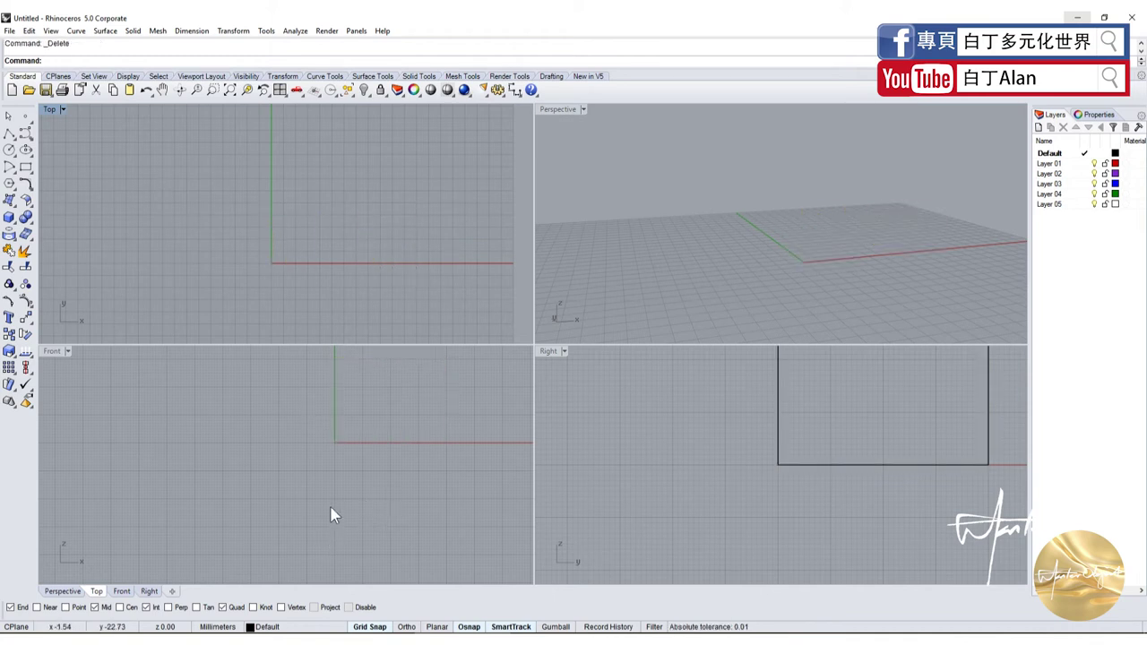
Draw a roughly 30 mm cube with its base from the origin and 30 mm height in Front
{"action": "left_click", "coordinate": [9, 217]}
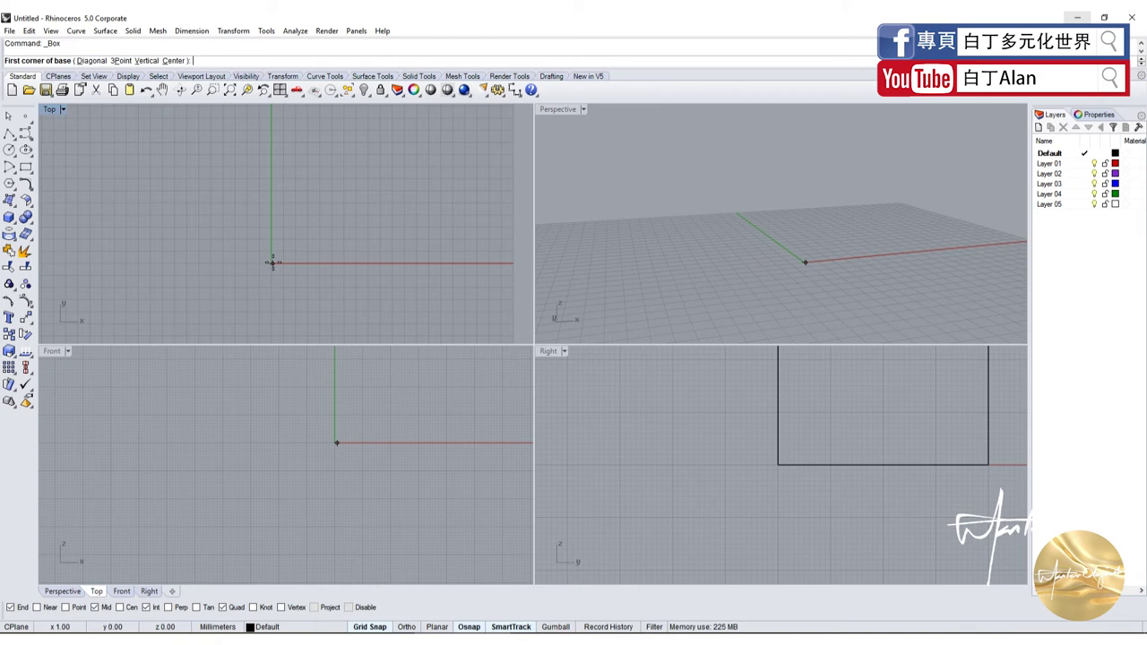
{"action": "left_click", "coordinate": [273, 262]}
{"action": "scroll", "coordinate": [300, 226], "scroll_direction": "up", "scroll_amount": 3}
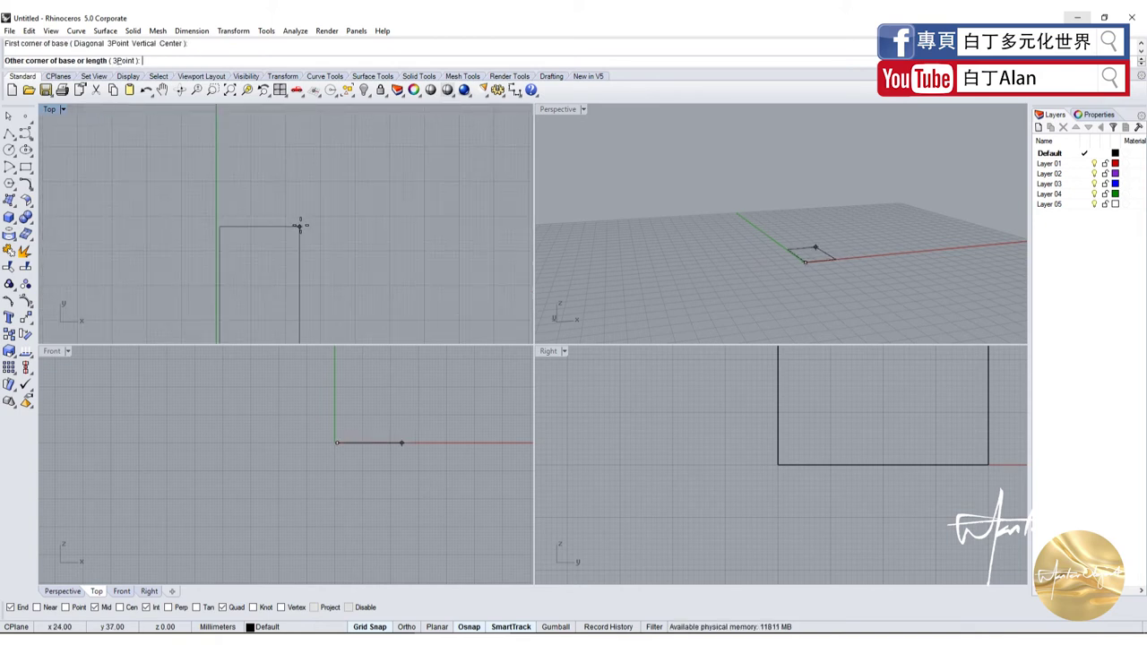
{"action": "key", "text": "Escape"}
{"action": "right_click", "coordinate": [297, 246]}
{"action": "scroll", "coordinate": [289, 235], "scroll_direction": "down", "scroll_amount": 3}
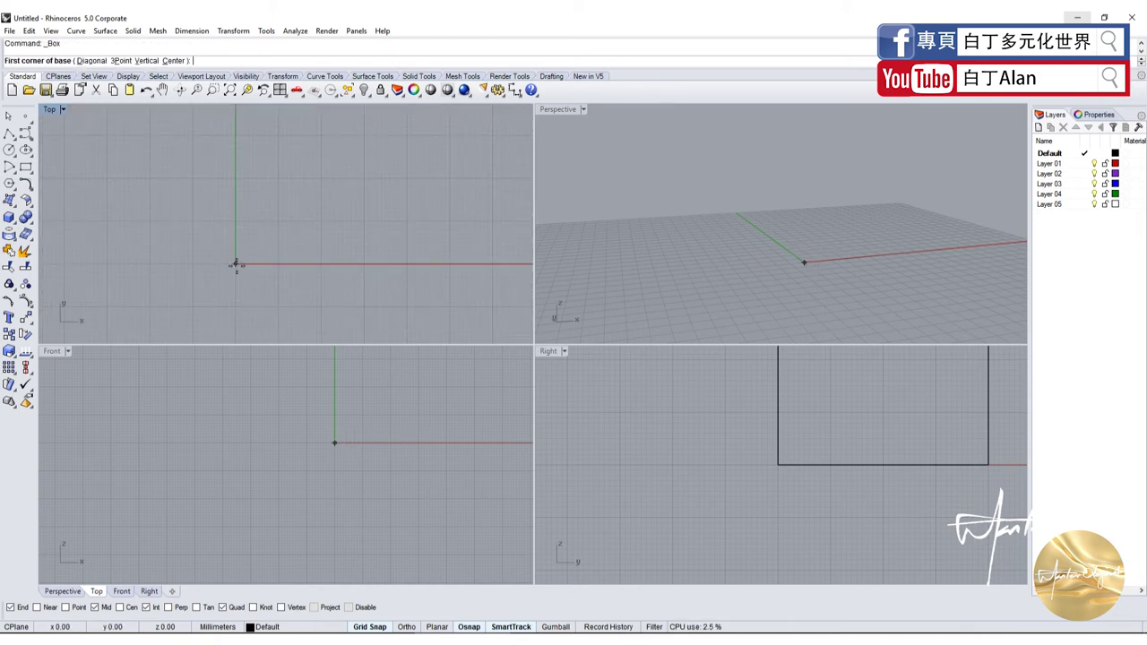
{"action": "left_click", "coordinate": [236, 264]}
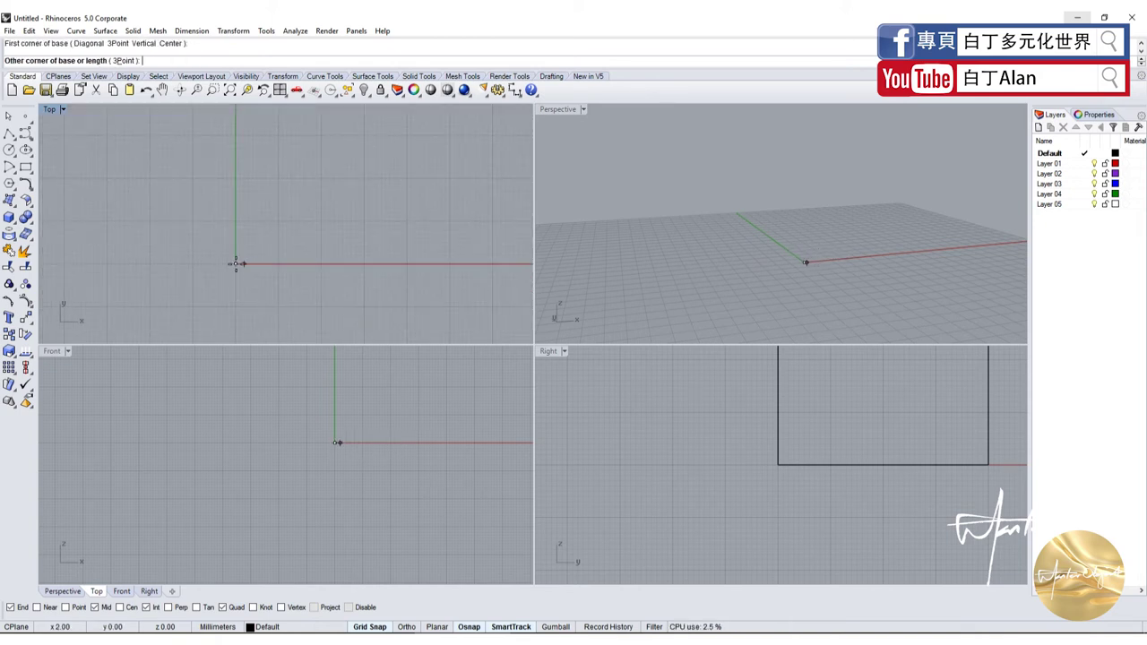
{"action": "left_click", "coordinate": [309, 194]}
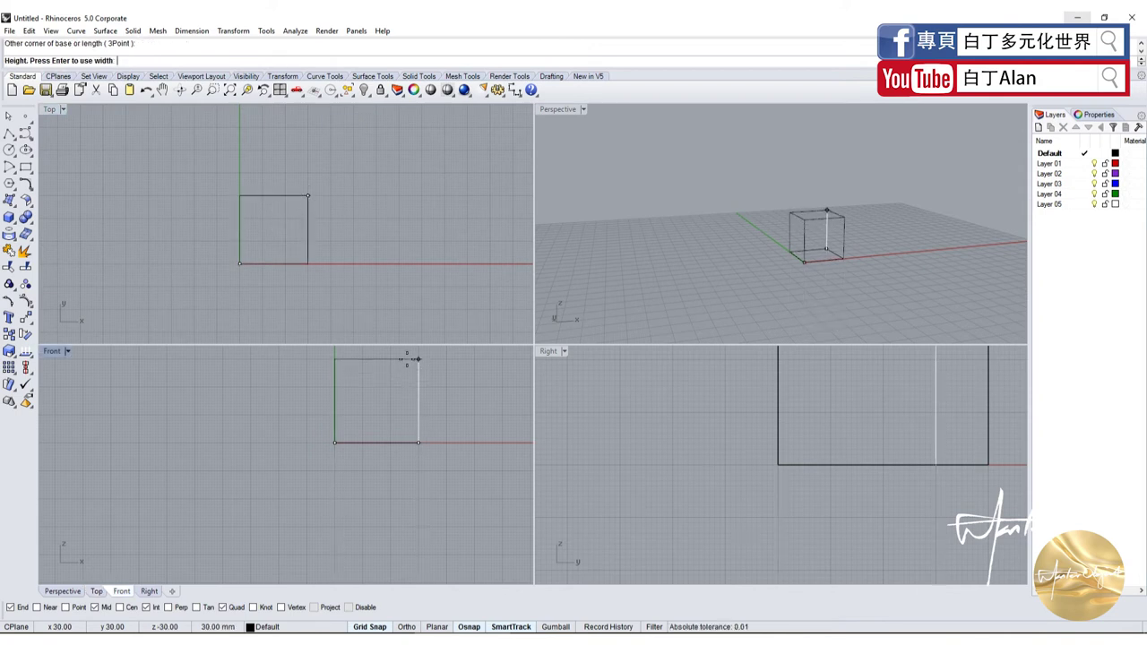
{"action": "left_click", "coordinate": [407, 360]}
{"action": "left_click", "coordinate": [340, 274]}
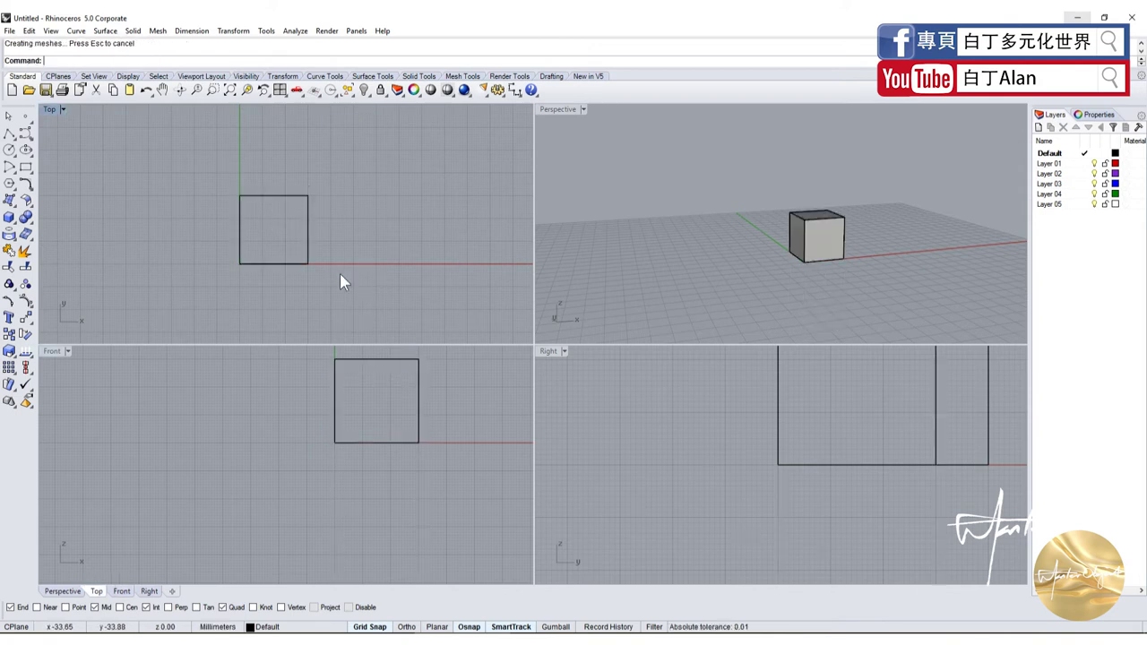
Start a Scale 3-D on the cube, pick origin and reference points, then cancel
{"action": "left_click", "coordinate": [15, 354]}
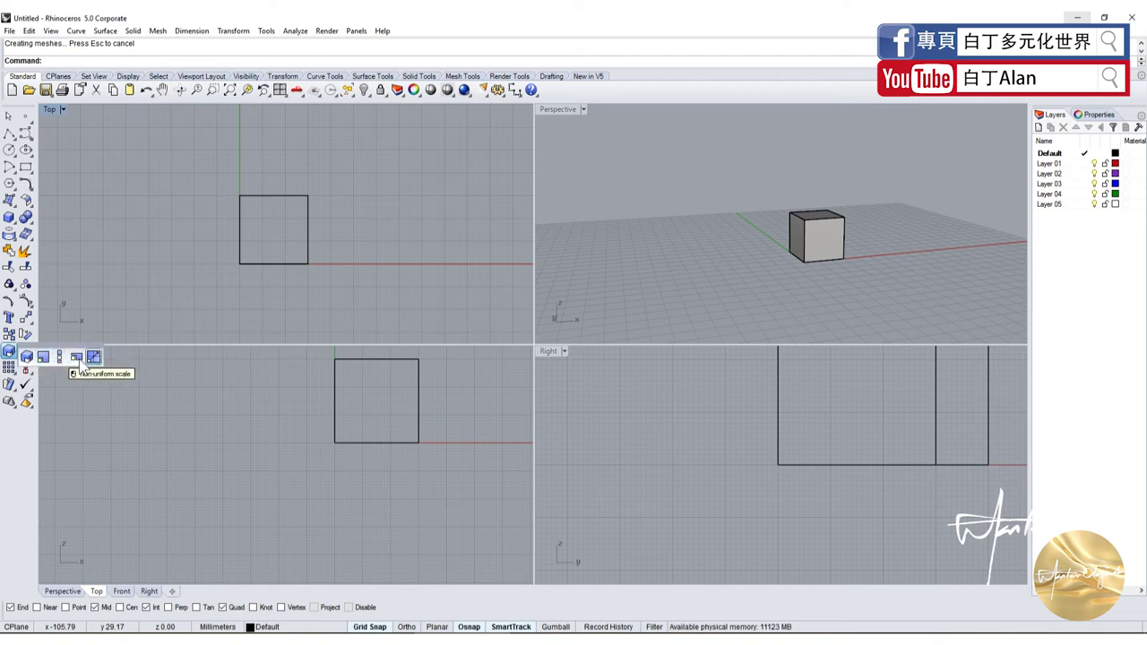
{"action": "left_click", "coordinate": [27, 357]}
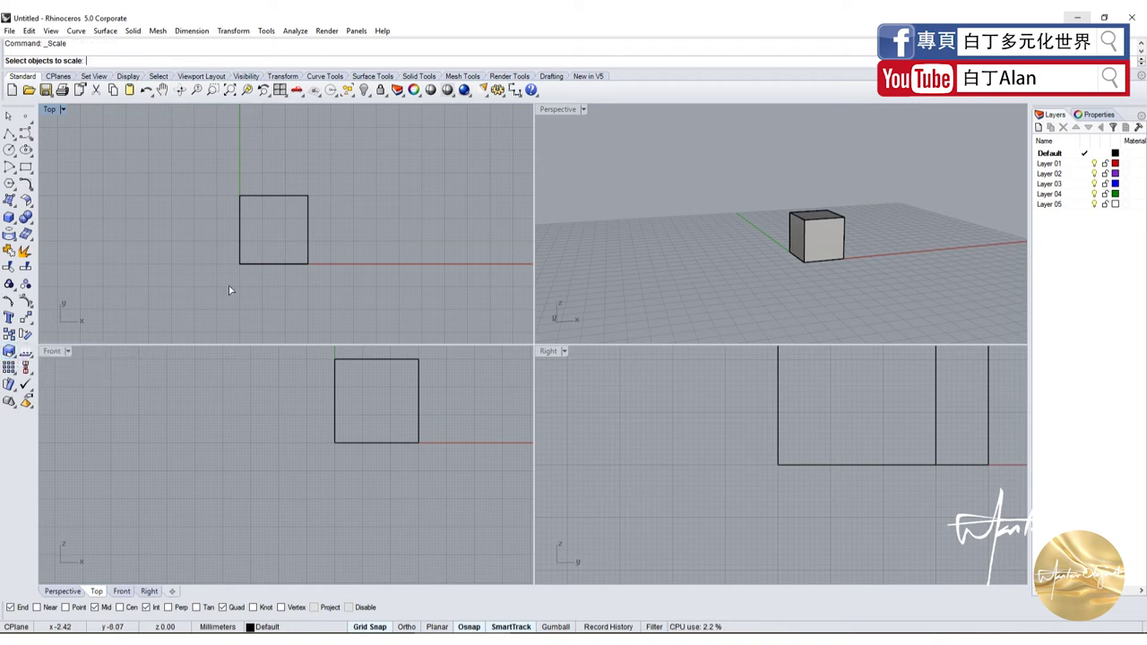
{"action": "left_click", "coordinate": [239, 255]}
{"action": "key", "text": "Return"}
{"action": "left_click", "coordinate": [334, 443]}
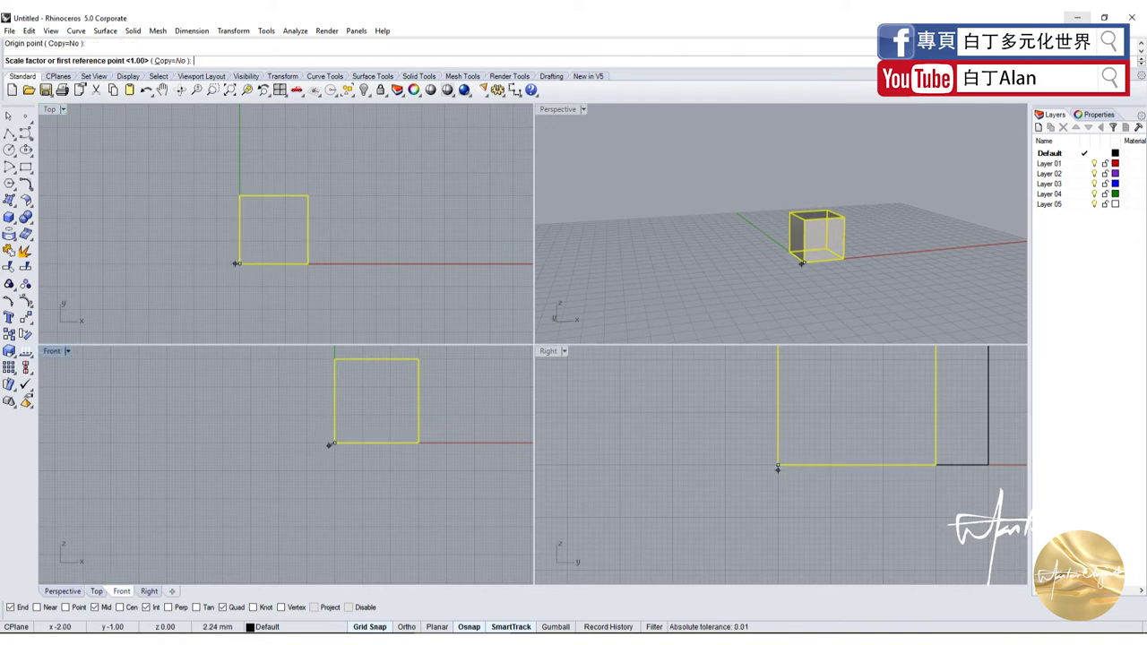
{"action": "left_click", "coordinate": [462, 442]}
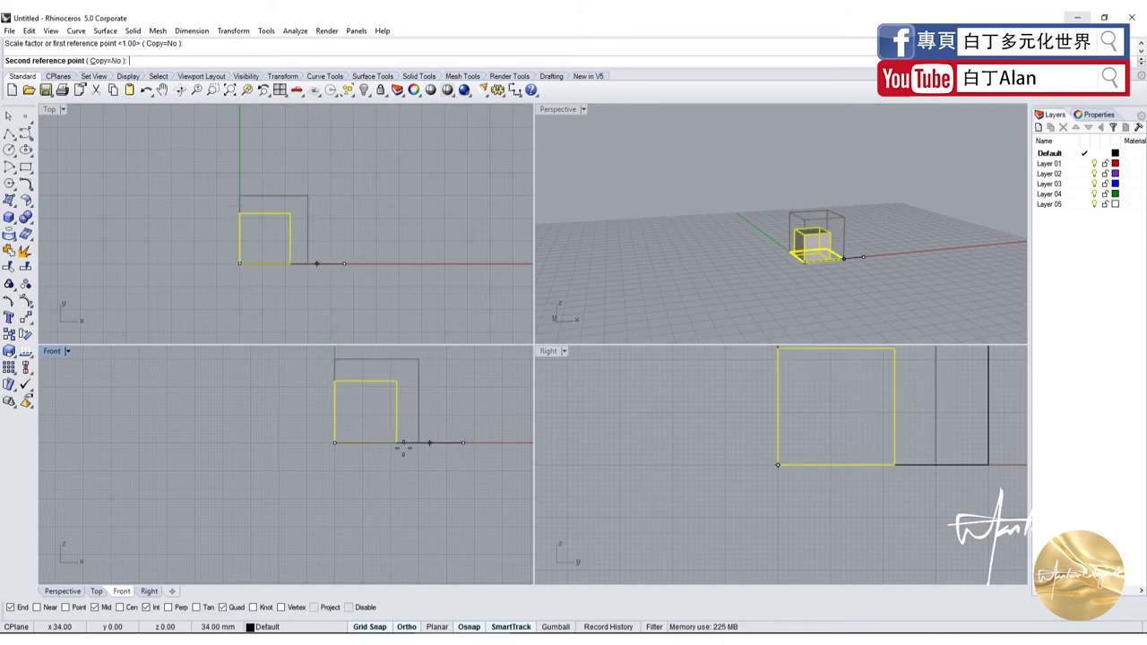
{"action": "left_click", "coordinate": [418, 442]}
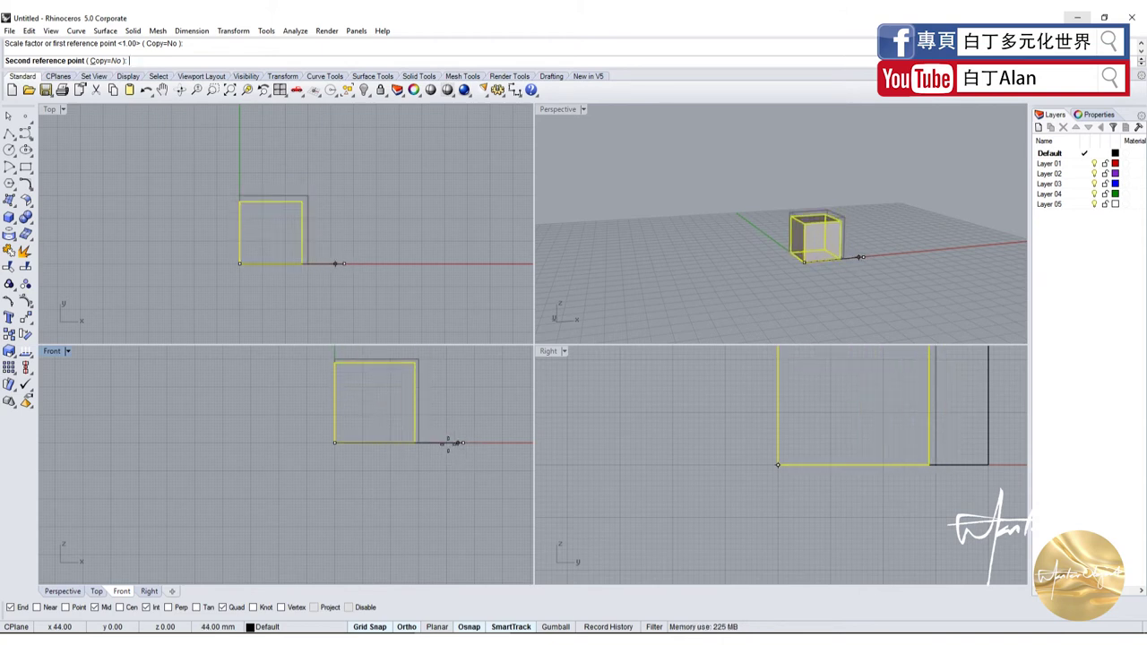
Restart Scale 3-D with origin at the cube's lower-left corner and reference at its right corner
{"action": "left_click", "coordinate": [388, 442]}
{"action": "key", "text": "Return"}
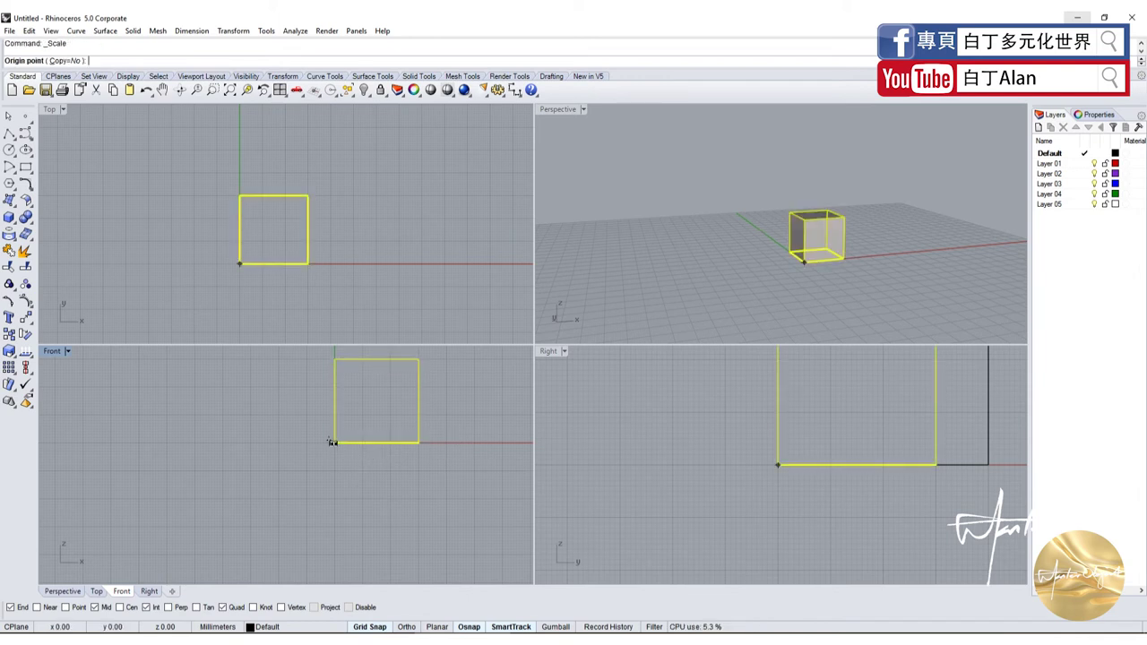
{"action": "left_click", "coordinate": [335, 442]}
{"action": "left_click", "coordinate": [418, 442]}
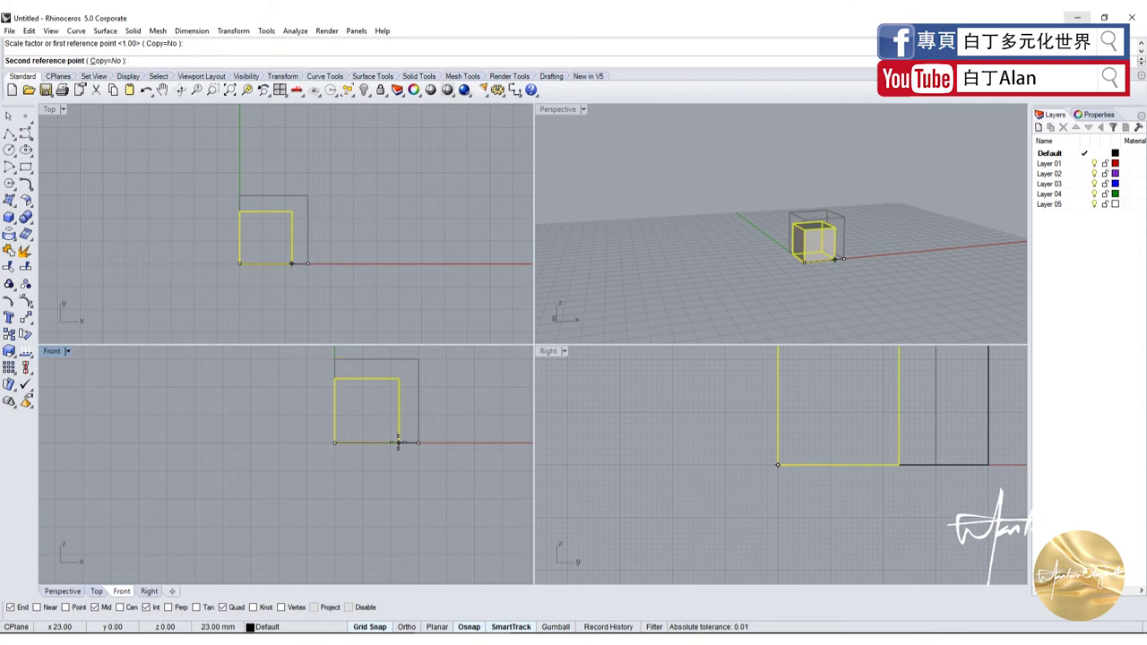
Enter 100 as the scale reference distance and zoom out the viewports
{"action": "type", "text": "100"}
{"action": "key", "text": "Return"}
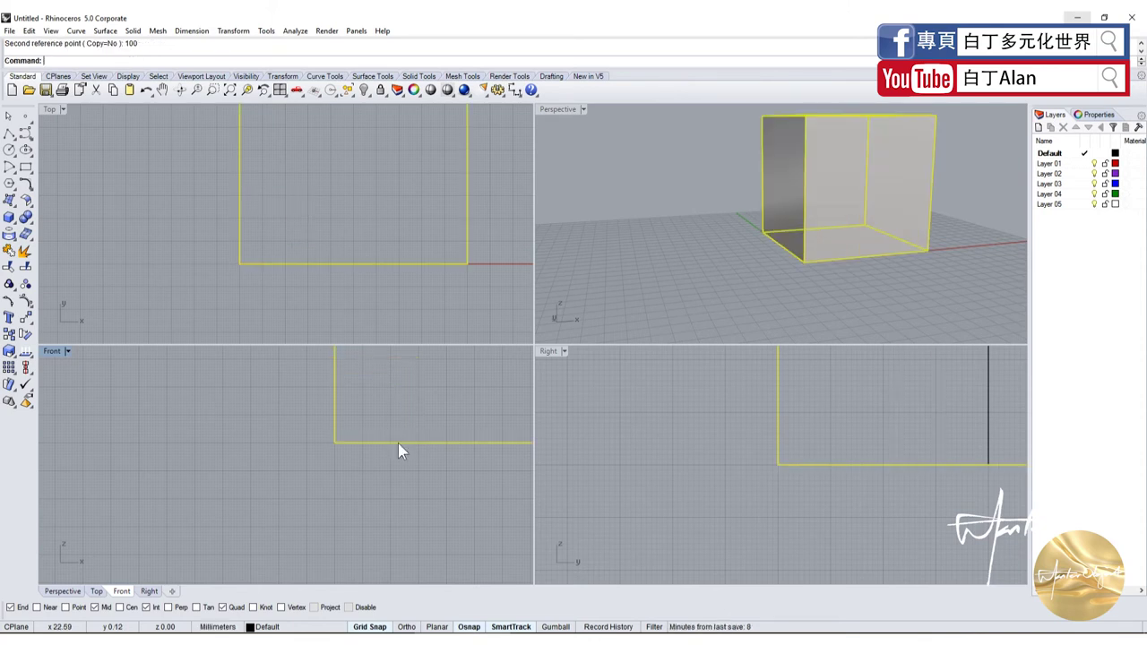
{"action": "scroll", "coordinate": [281, 448], "scroll_direction": "down", "scroll_amount": 3}
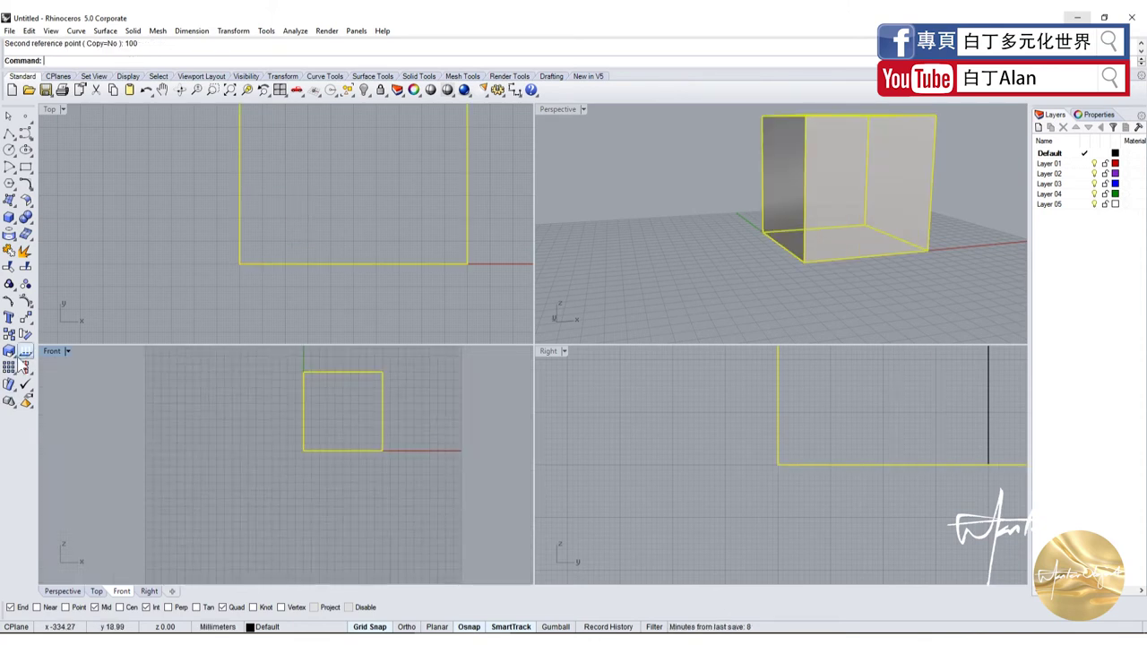
{"action": "scroll", "coordinate": [245, 266], "scroll_direction": "down", "scroll_amount": 3}
{"action": "scroll", "coordinate": [724, 468], "scroll_direction": "down", "scroll_amount": 2}
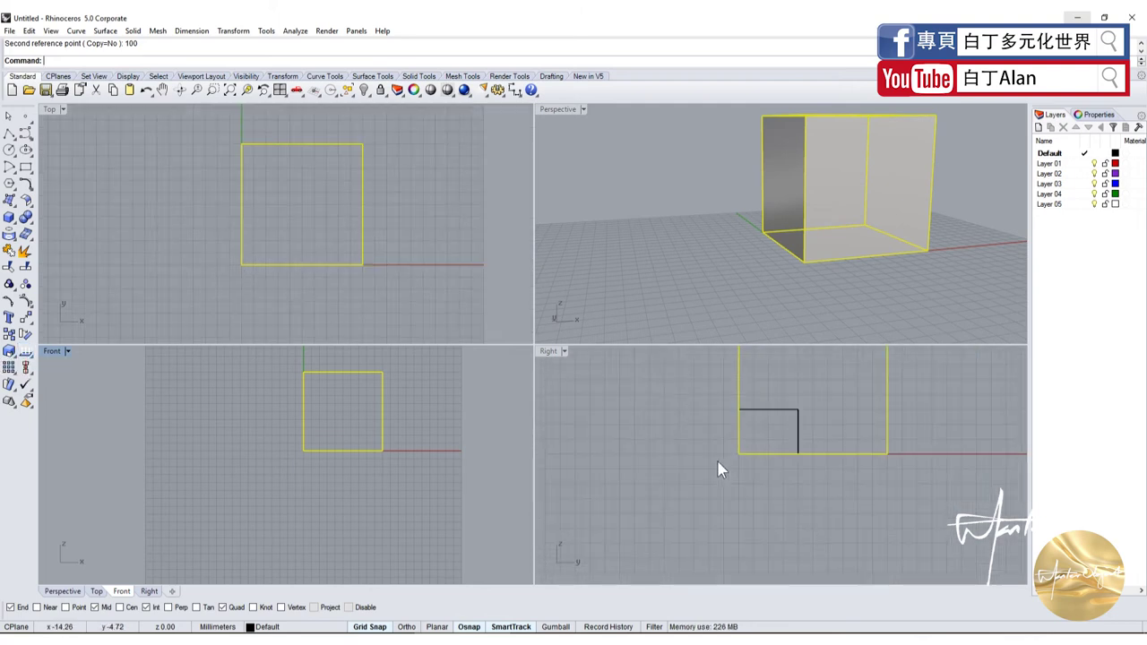
{"action": "scroll", "coordinate": [721, 478], "scroll_direction": "down", "scroll_amount": 3}
{"action": "scroll", "coordinate": [721, 477], "scroll_direction": "up", "scroll_amount": 2}
Delete the small stray square in the Right viewport
{"action": "left_click", "coordinate": [757, 426]}
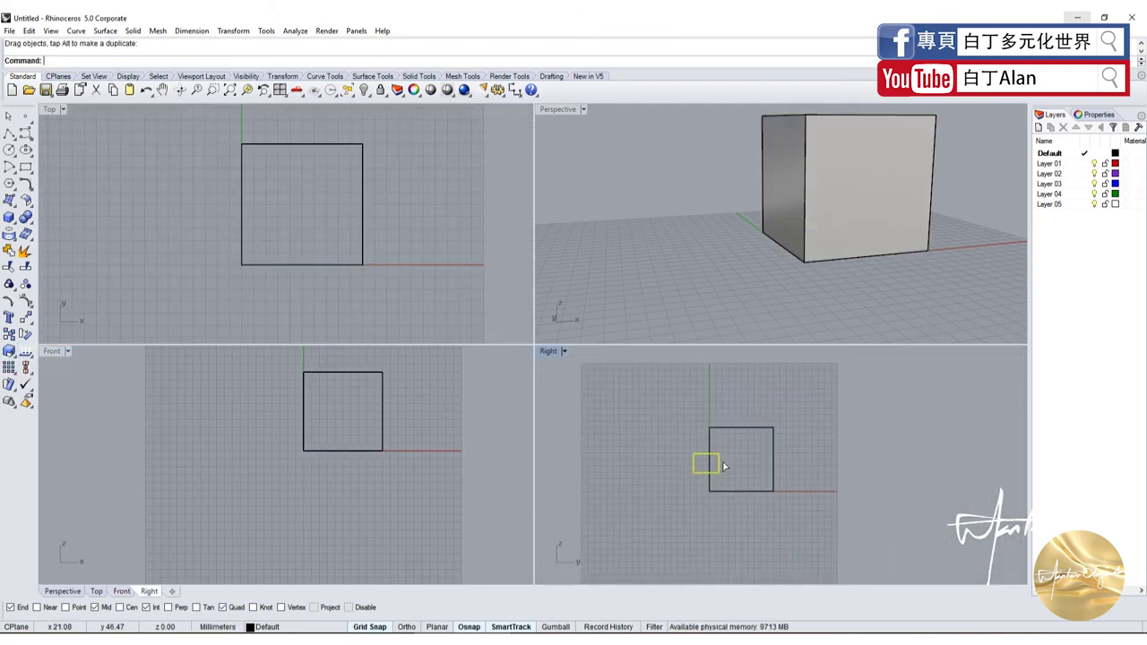
{"action": "key", "text": "Delete"}
{"action": "scroll", "coordinate": [394, 398], "scroll_direction": "up", "scroll_amount": 2}
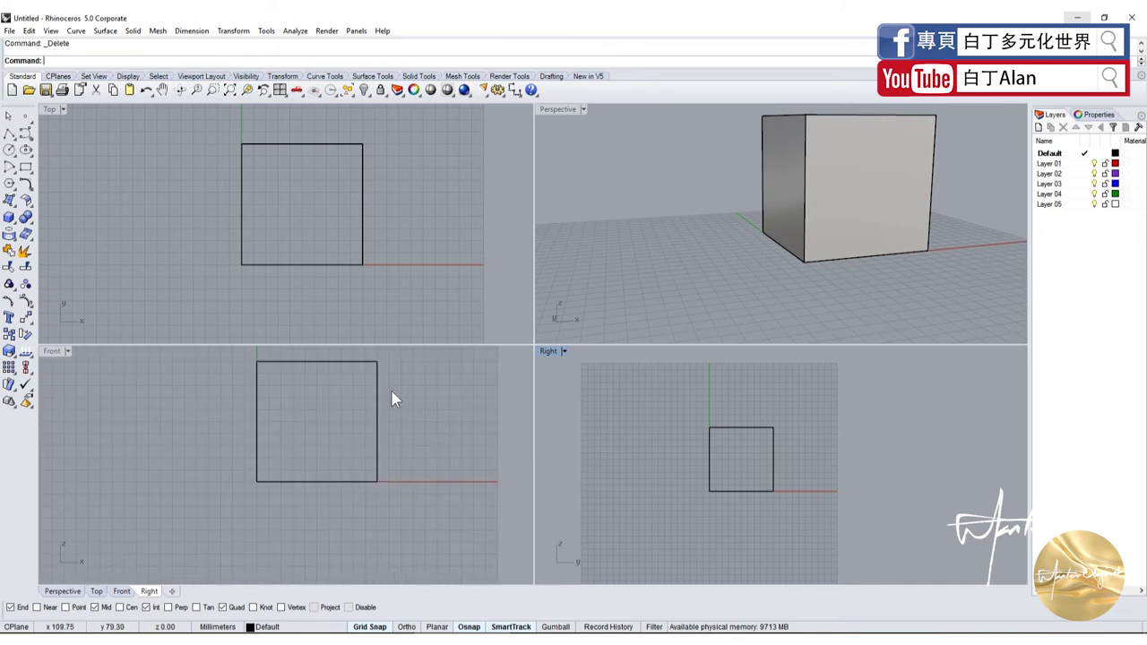
{"action": "scroll", "coordinate": [377, 416], "scroll_direction": "down", "scroll_amount": 1}
{"action": "scroll", "coordinate": [377, 417], "scroll_direction": "up", "scroll_amount": 1}
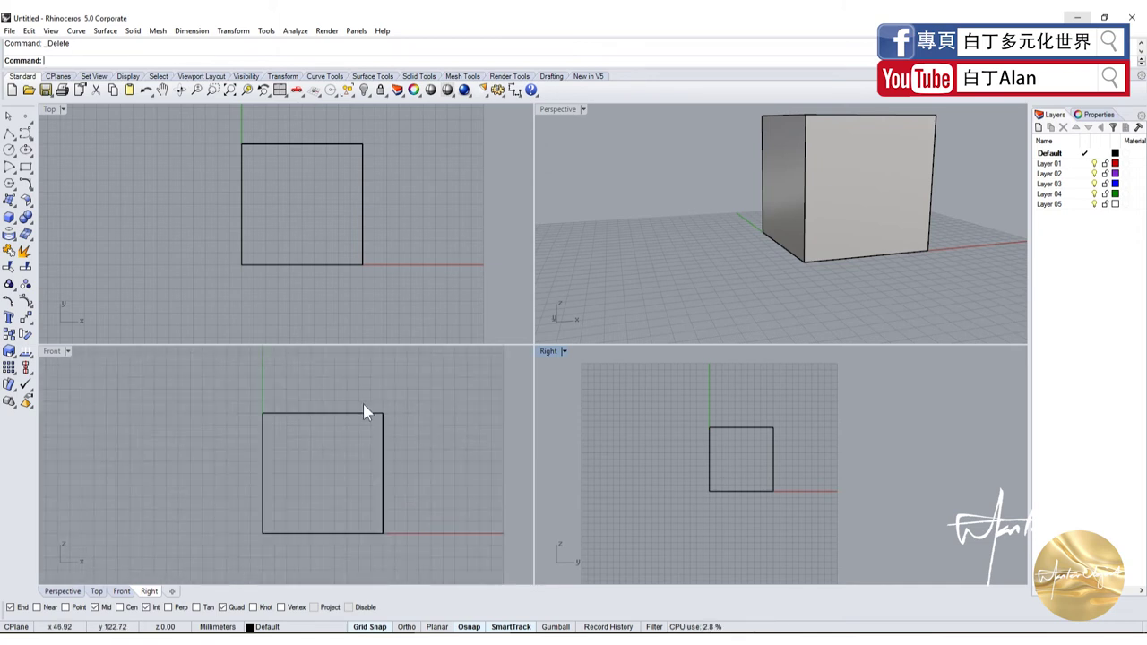
Scale 2-D the cube from bottom-left to bottom-right corner with a new distance, then select the bar
{"action": "left_click", "coordinate": [9, 352]}
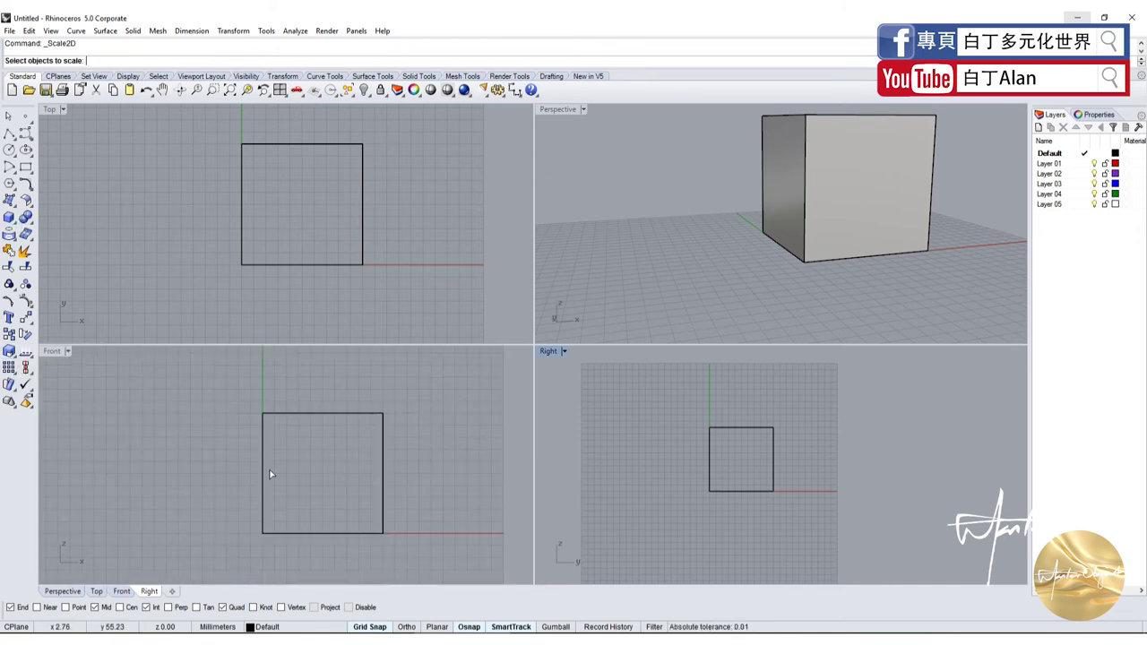
{"action": "left_click", "coordinate": [264, 468]}
{"action": "key", "text": "Return"}
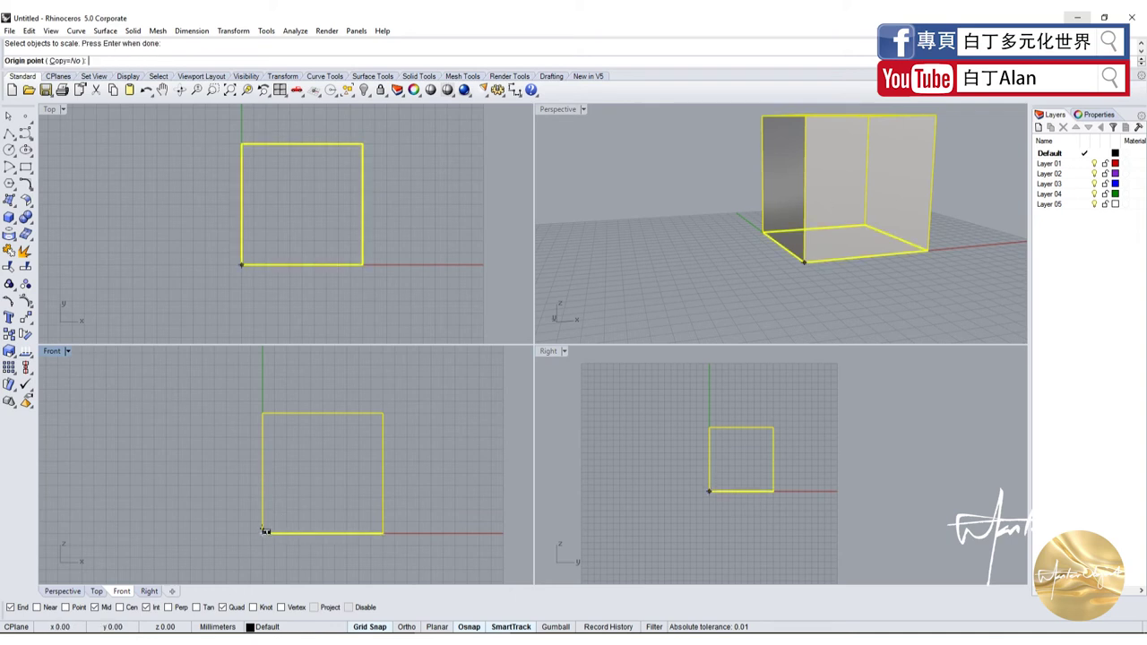
{"action": "left_click", "coordinate": [265, 532]}
{"action": "left_click", "coordinate": [383, 533]}
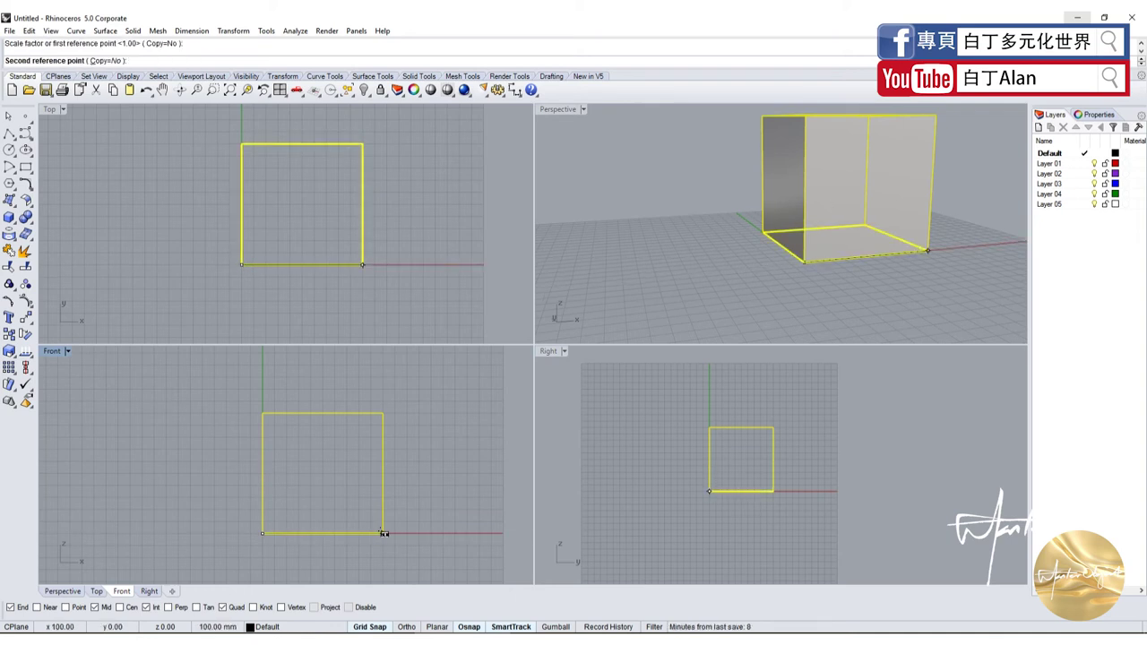
{"action": "type", "text": "10"}
{"action": "key", "text": "Return"}
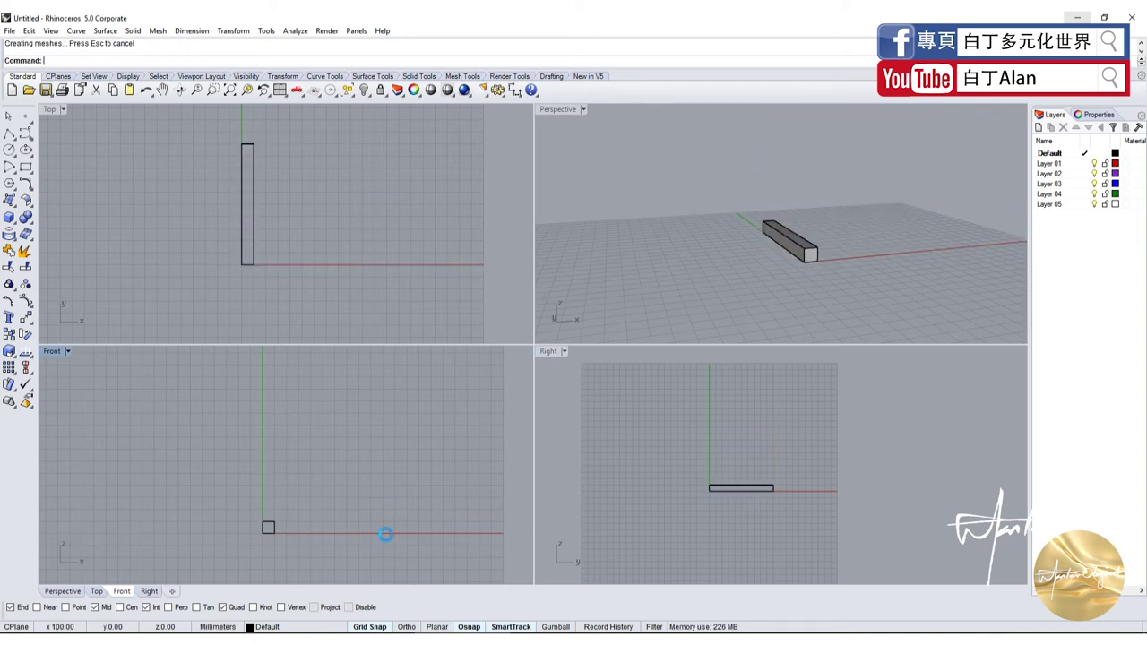
{"action": "left_click", "coordinate": [272, 537]}
{"action": "left_click", "coordinate": [273, 310]}
{"action": "left_click", "coordinate": [253, 267]}
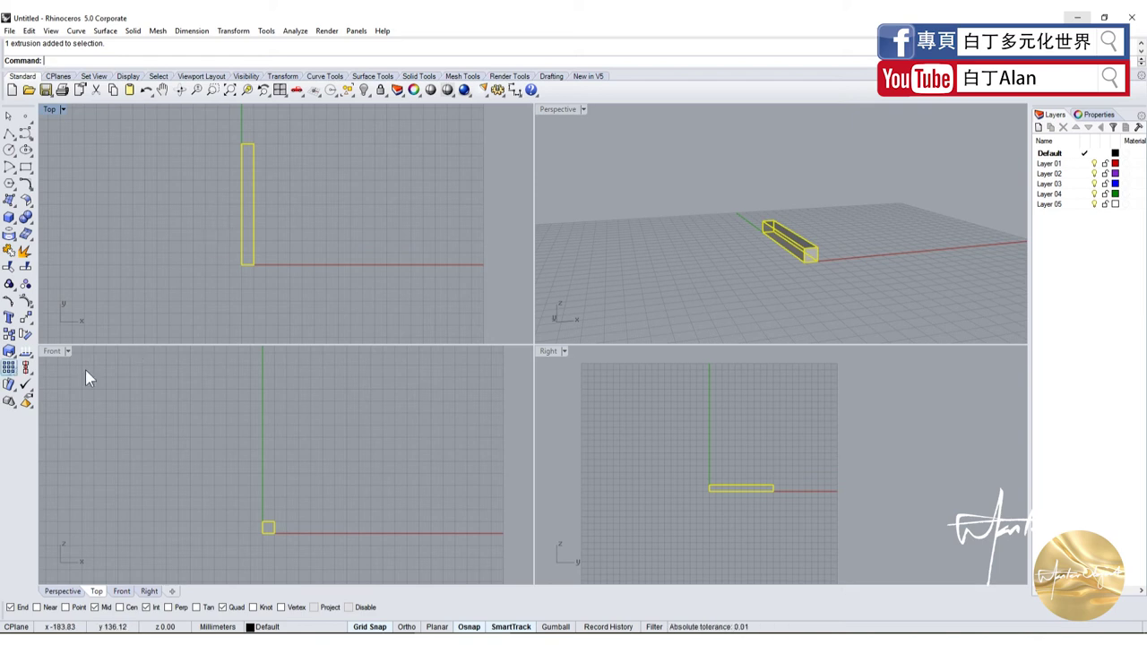
Stretch the thin bar along the X axis with Scale 1-D into a wide, flat slab
{"action": "left_click", "coordinate": [16, 360]}
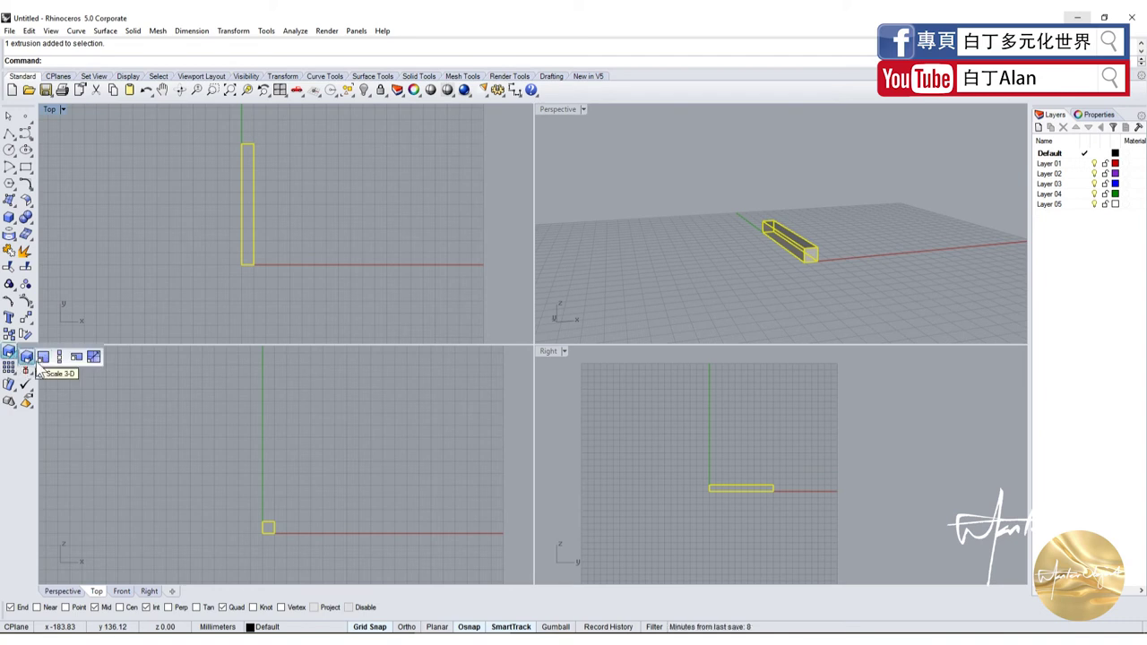
{"action": "left_click", "coordinate": [59, 357]}
{"action": "scroll", "coordinate": [257, 517], "scroll_direction": "up", "scroll_amount": 4}
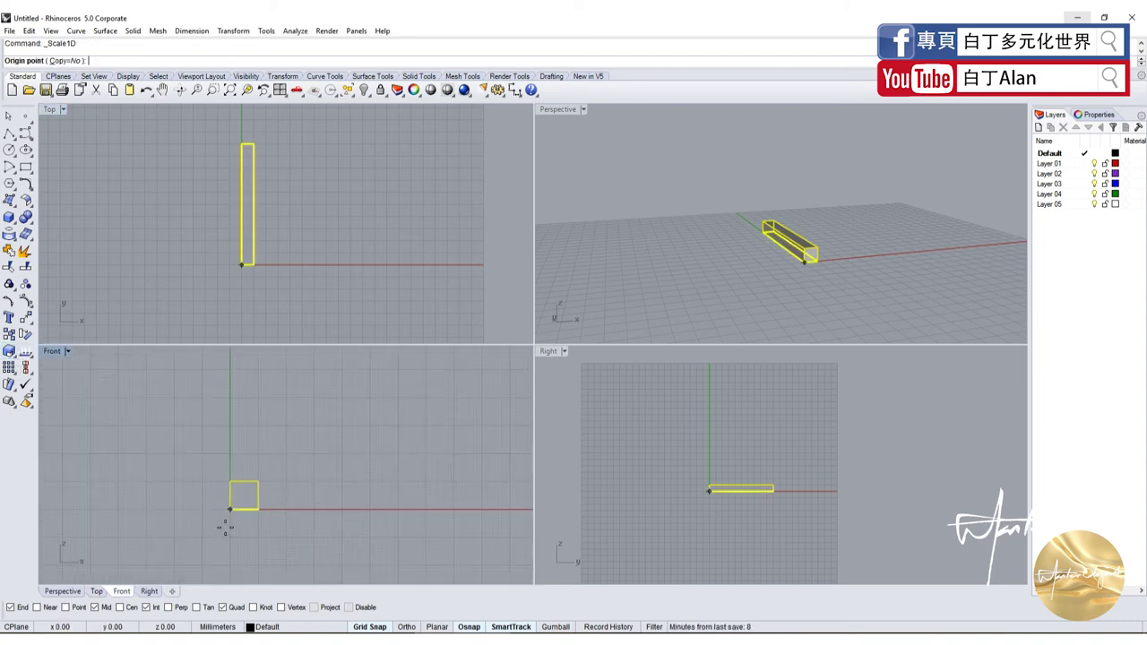
{"action": "scroll", "coordinate": [254, 508], "scroll_direction": "up", "scroll_amount": 4}
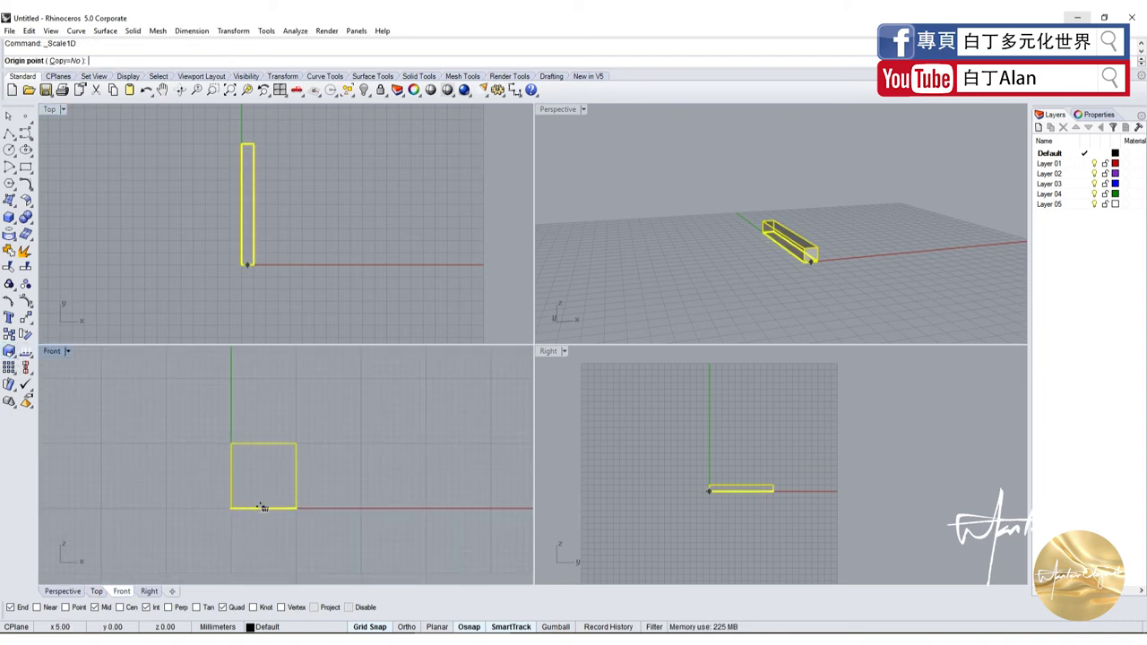
{"action": "left_click", "coordinate": [262, 508]}
{"action": "left_click", "coordinate": [299, 507]}
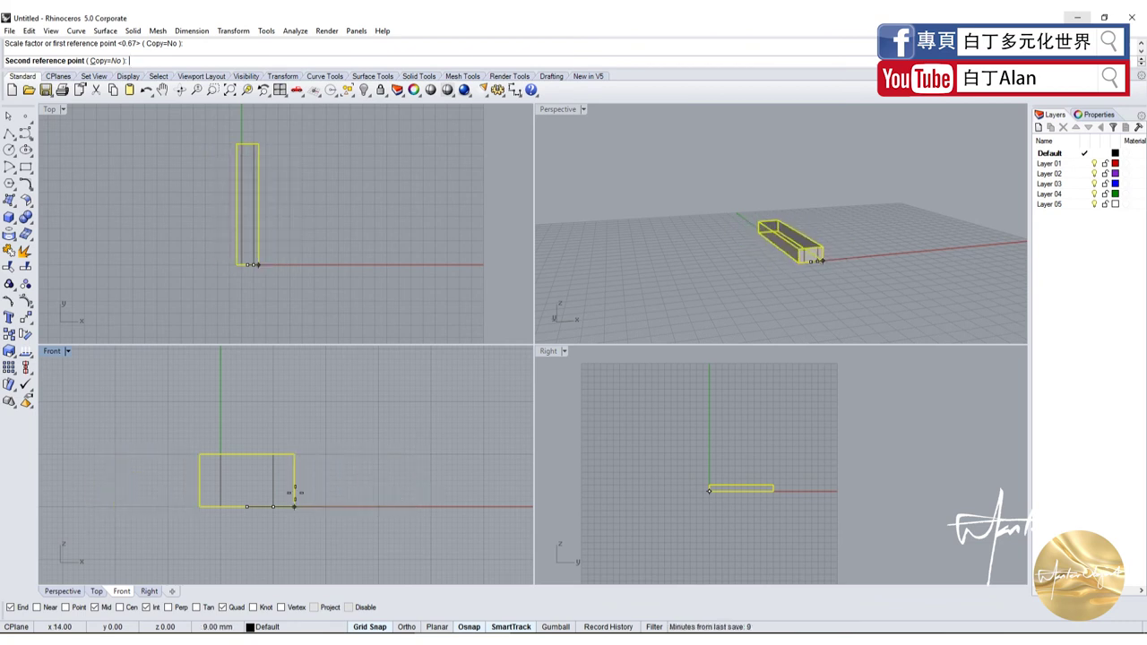
{"action": "left_click", "coordinate": [376, 495]}
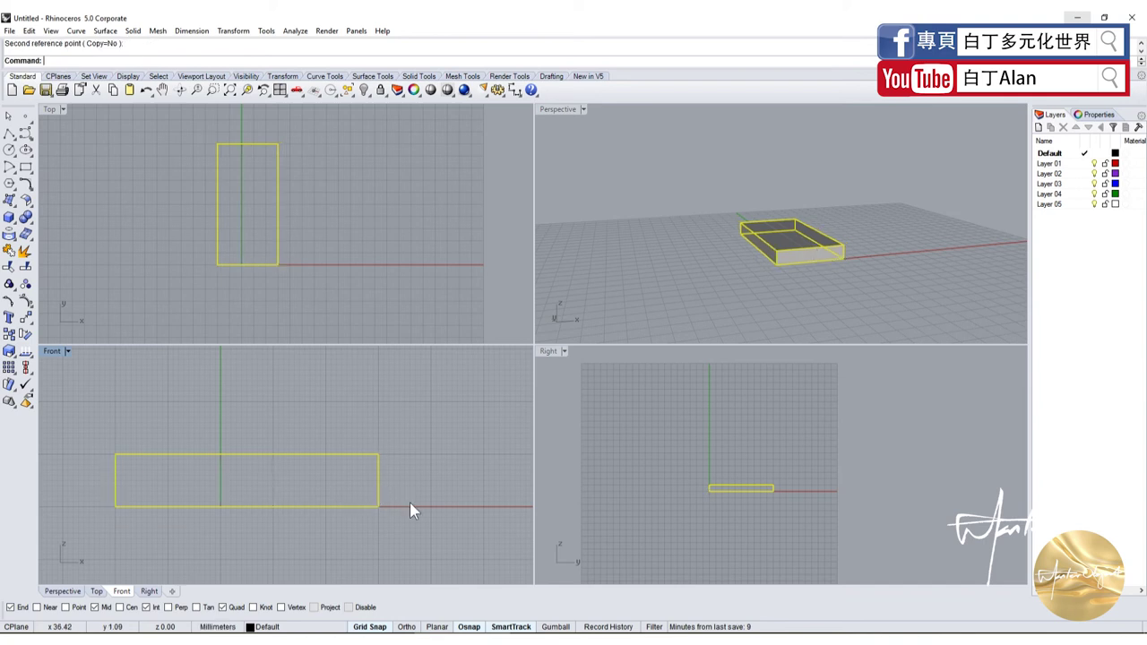
{"action": "key", "text": "Escape"}
{"action": "left_click", "coordinate": [229, 447]}
Shorten the slab along the X axis with Scale 1-D, from its upper-left corner
{"action": "left_click", "coordinate": [235, 448]}
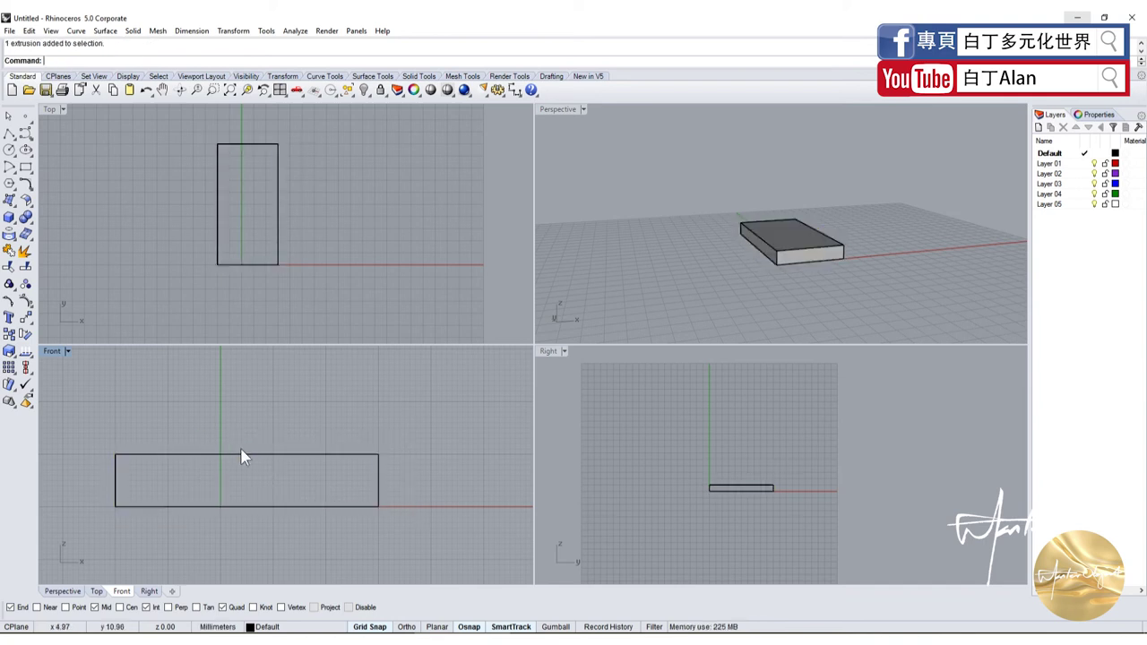
{"action": "left_click", "coordinate": [211, 455]}
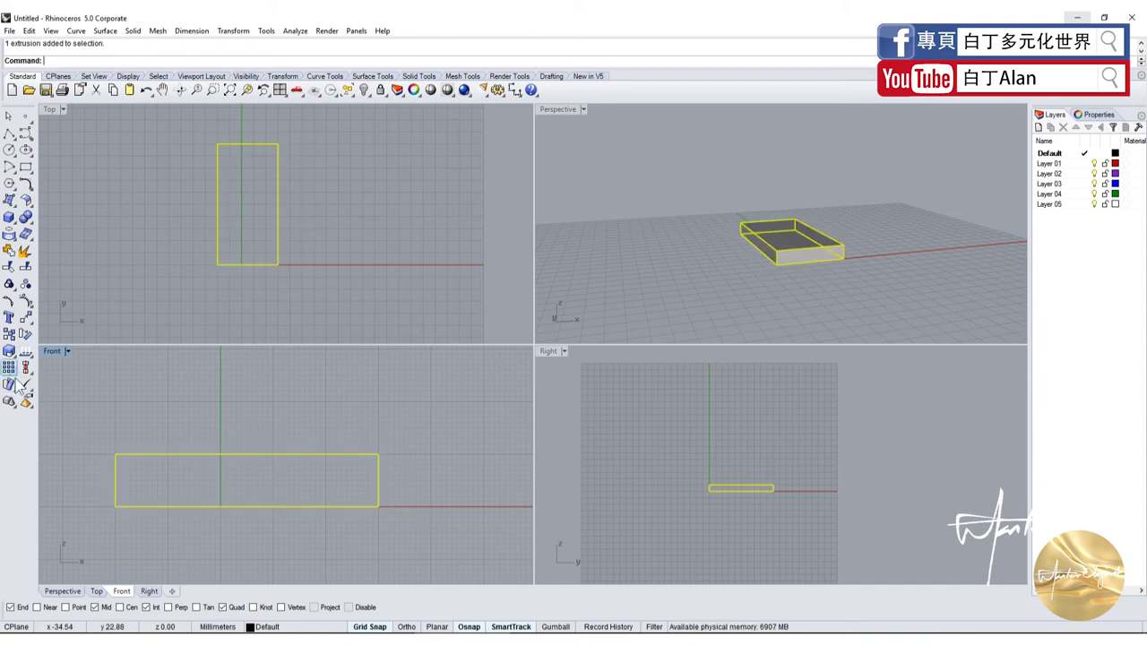
{"action": "left_click", "coordinate": [25, 353]}
{"action": "left_click", "coordinate": [47, 360]}
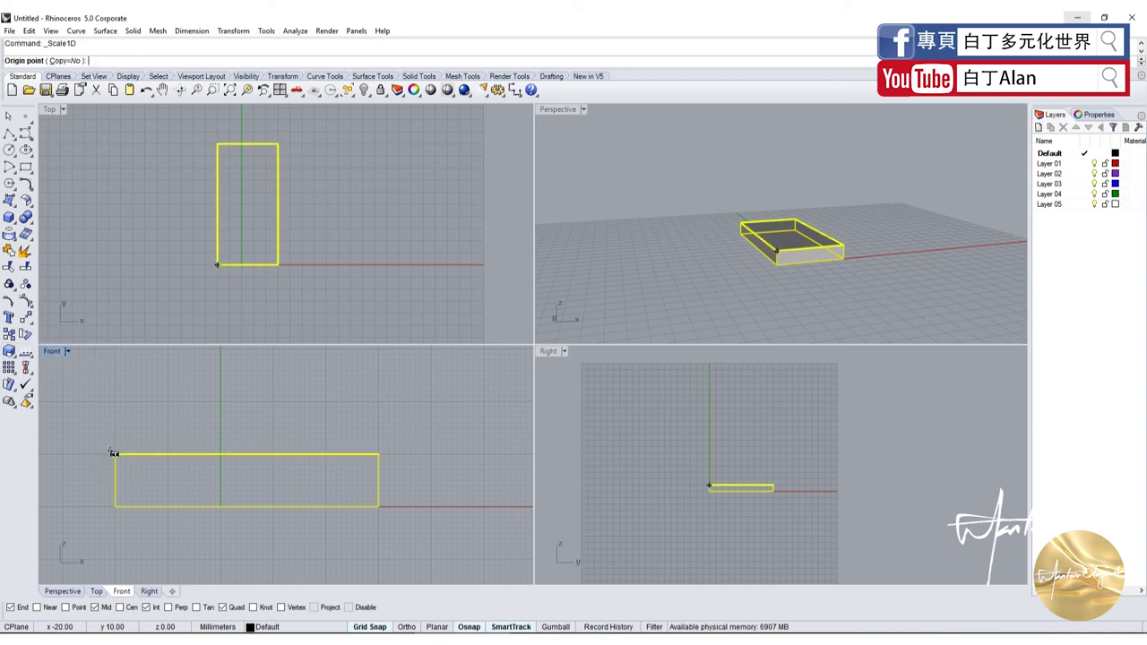
{"action": "left_click", "coordinate": [115, 454]}
{"action": "left_click", "coordinate": [378, 454]}
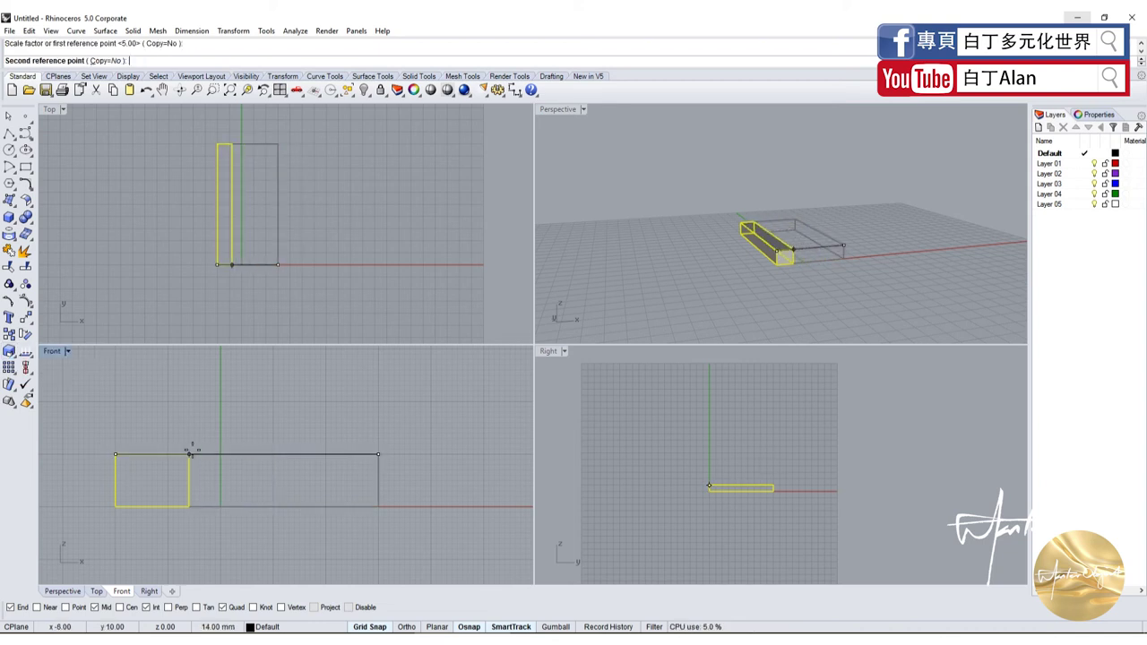
{"action": "left_click", "coordinate": [257, 454]}
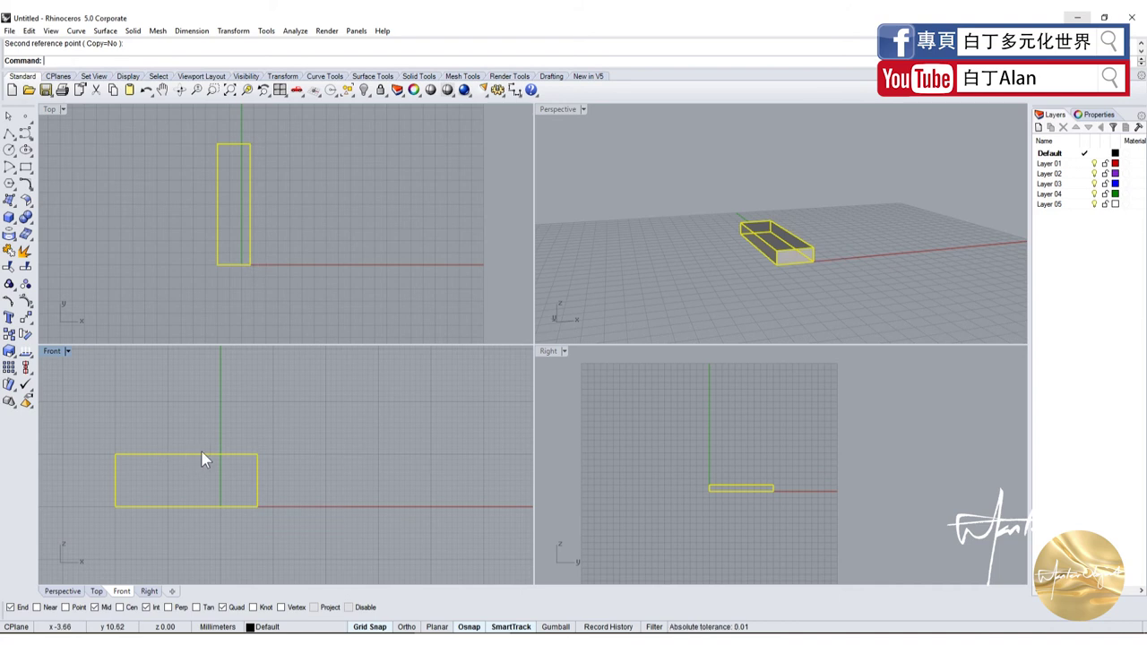
Select the slab and delete it, leaving the views empty
{"action": "left_click", "coordinate": [318, 463]}
{"action": "scroll", "coordinate": [323, 491], "scroll_direction": "down", "scroll_amount": 5}
{"action": "left_click", "coordinate": [288, 488]}
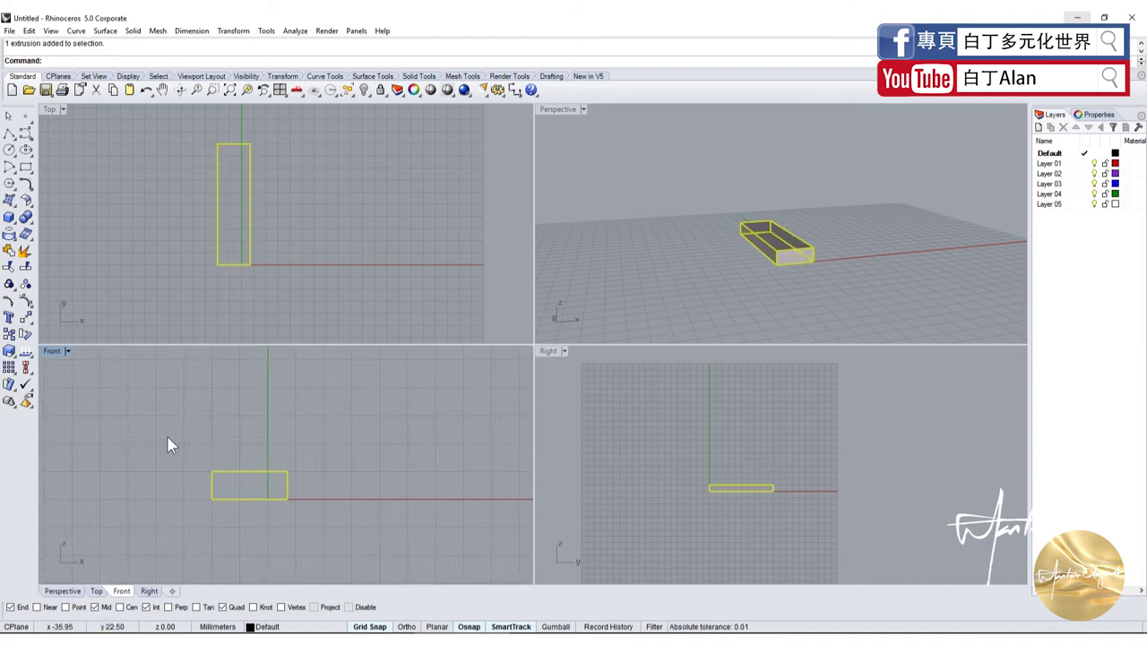
{"action": "key", "text": "Delete"}
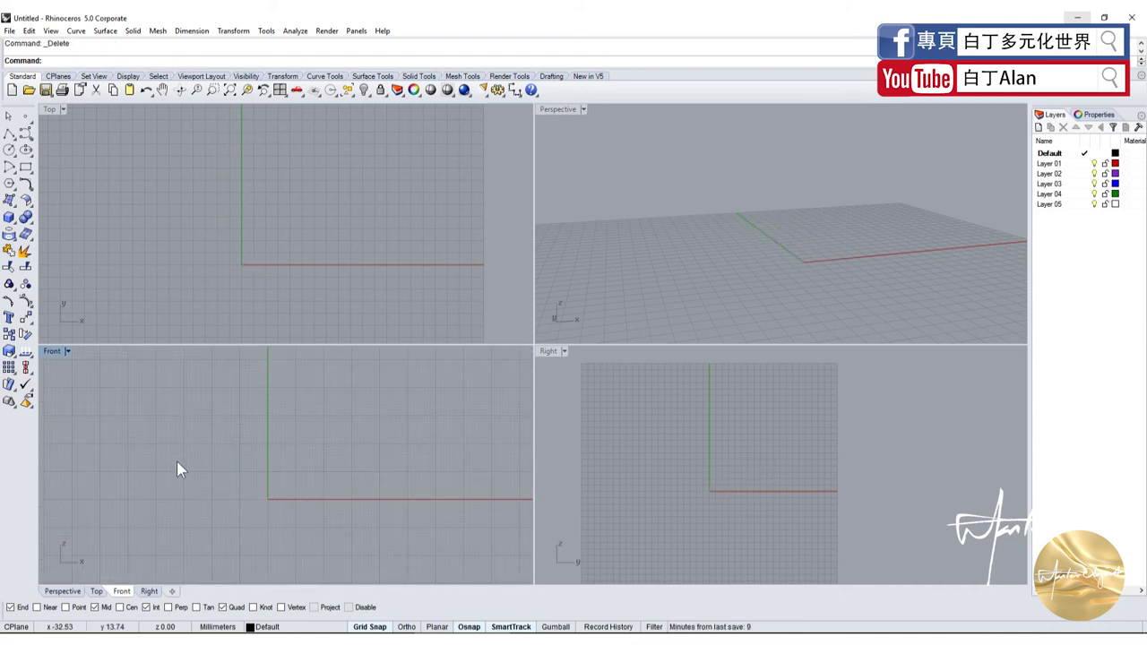
{"action": "left_click", "coordinate": [11, 248]}
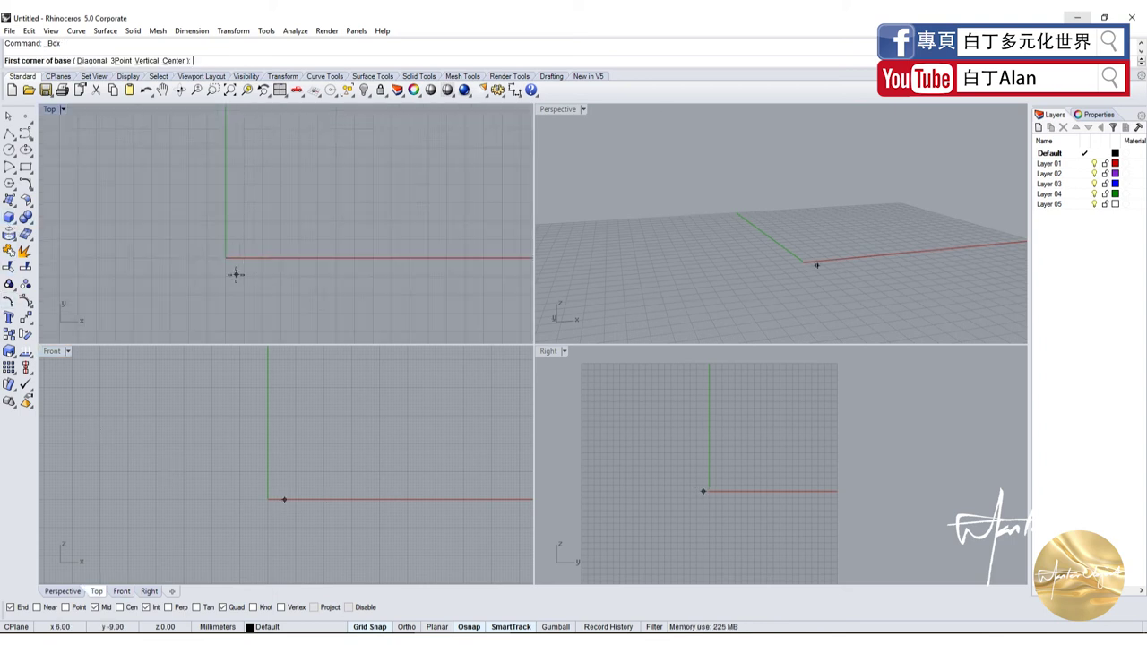
{"action": "key", "text": "Escape"}
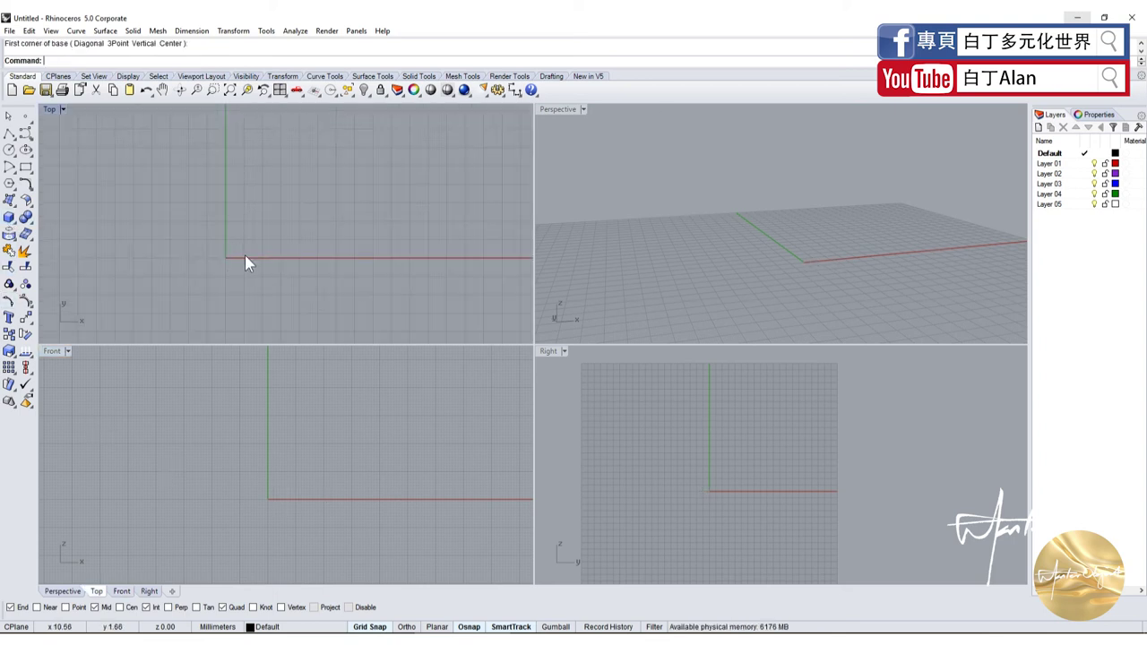